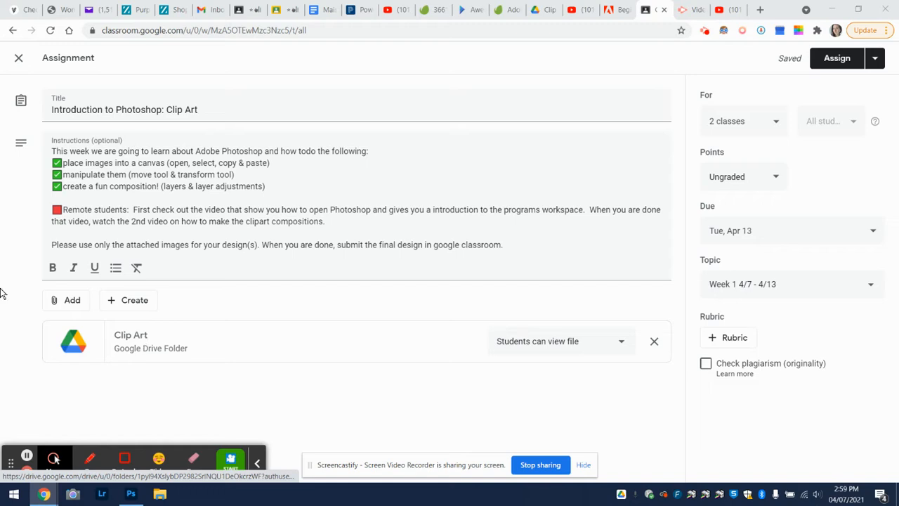
- Open the Clip Art Google Drive folder attached to the assignment and browse its images
click(118, 335)
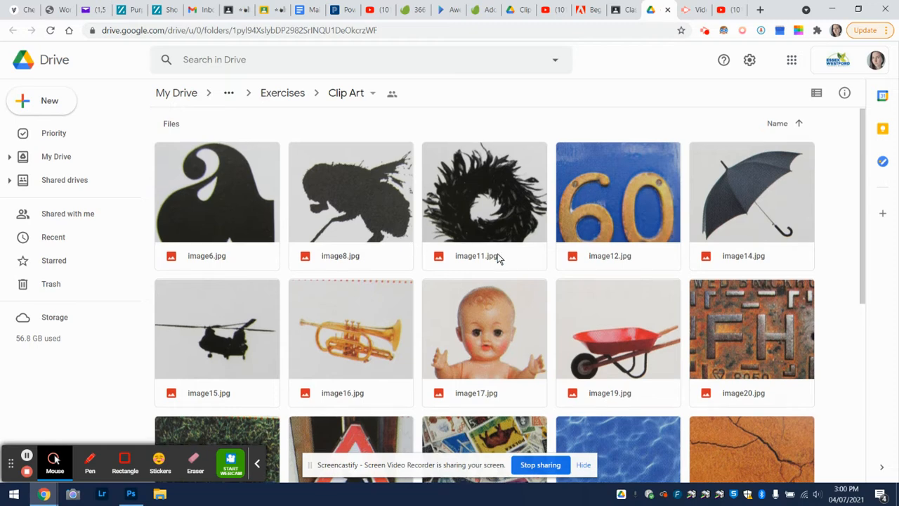
scroll(530, 289, down, 2)
scroll(530, 290, down, 3)
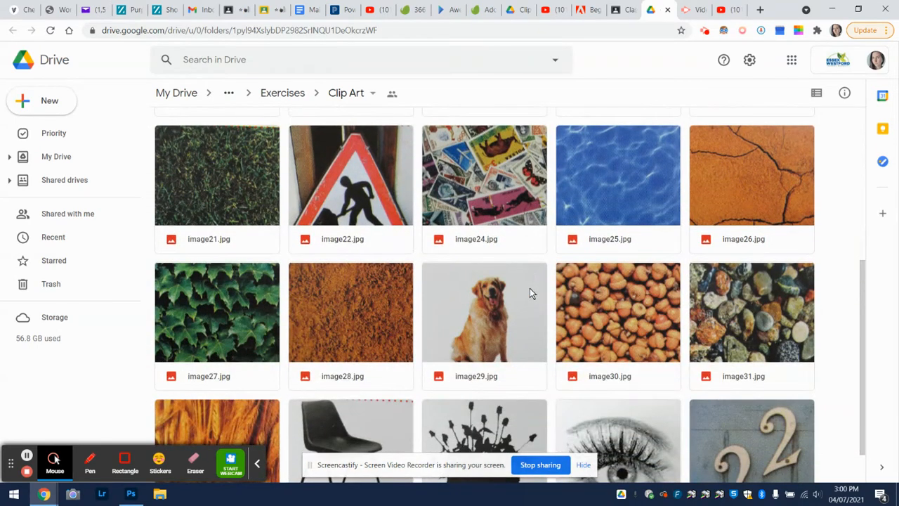
scroll(532, 293, down, 1)
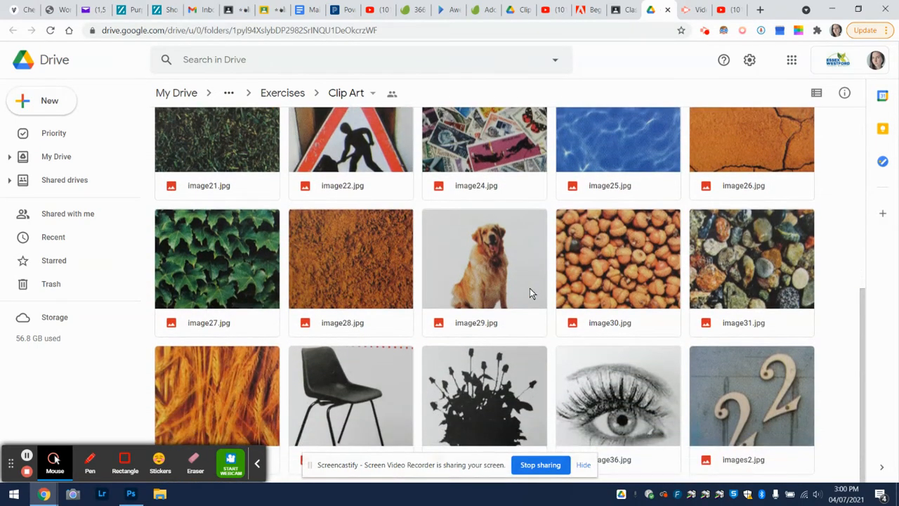
scroll(677, 377, up, 3)
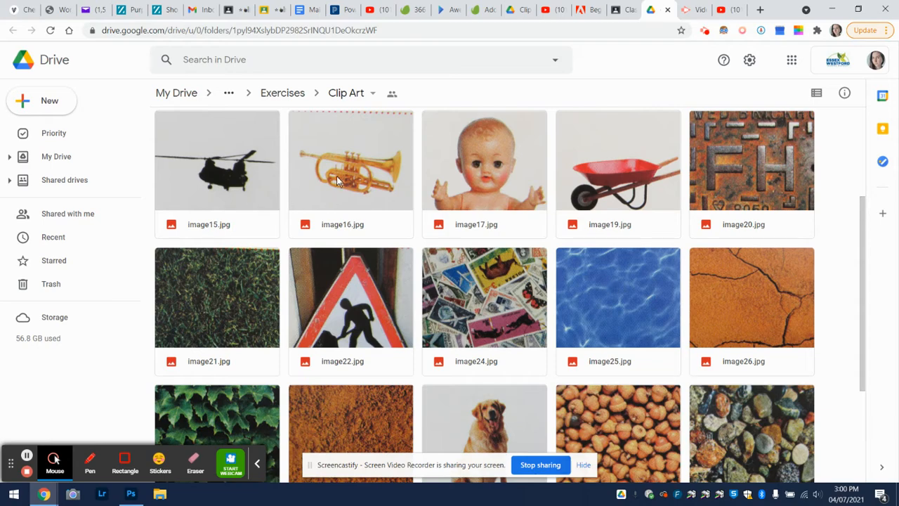
scroll(257, 309, down, 3)
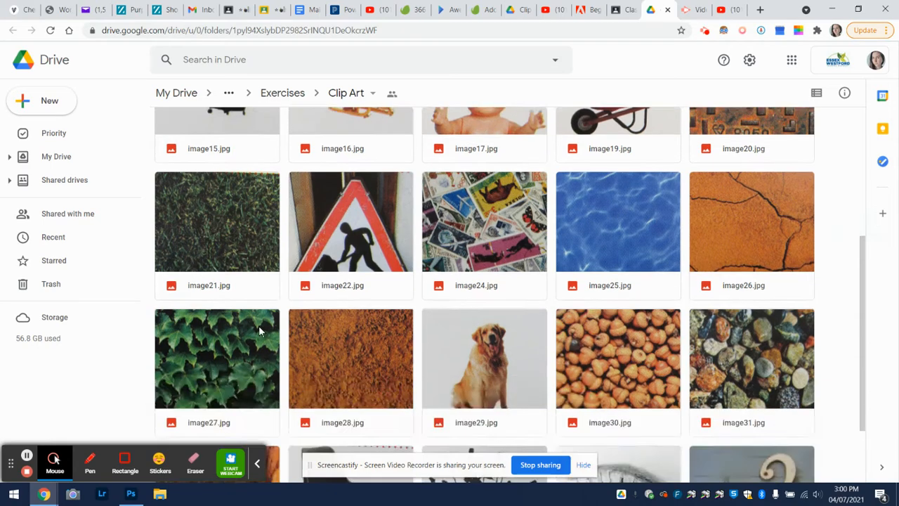
- Open the ivy leaves picture image27.jpg and start downloading it
click(230, 257)
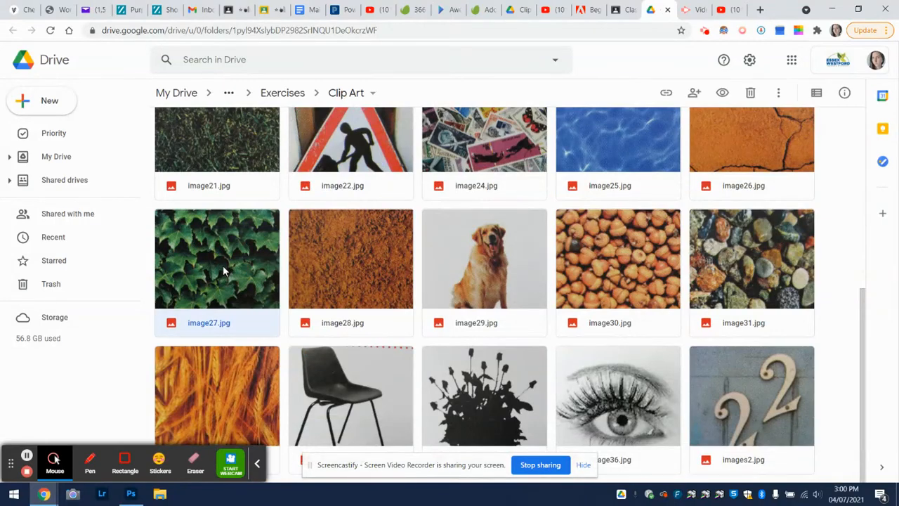
double_click(225, 272)
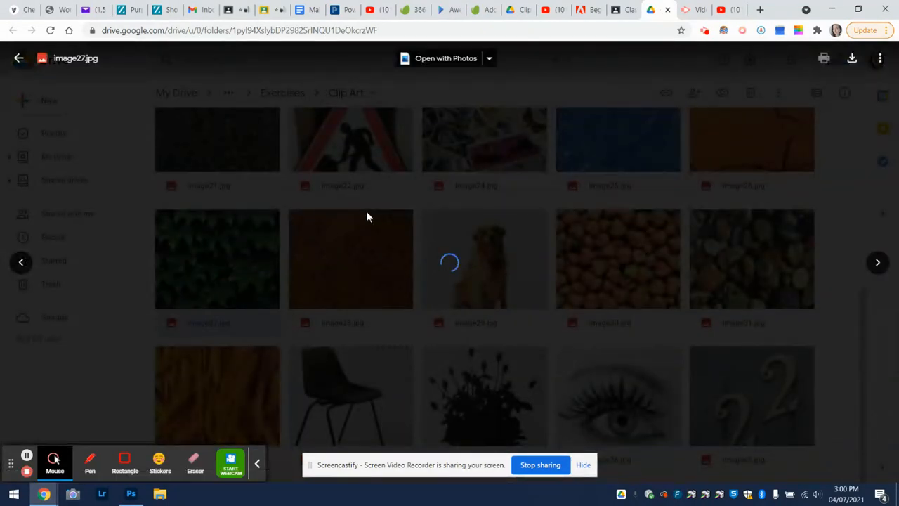
click(851, 60)
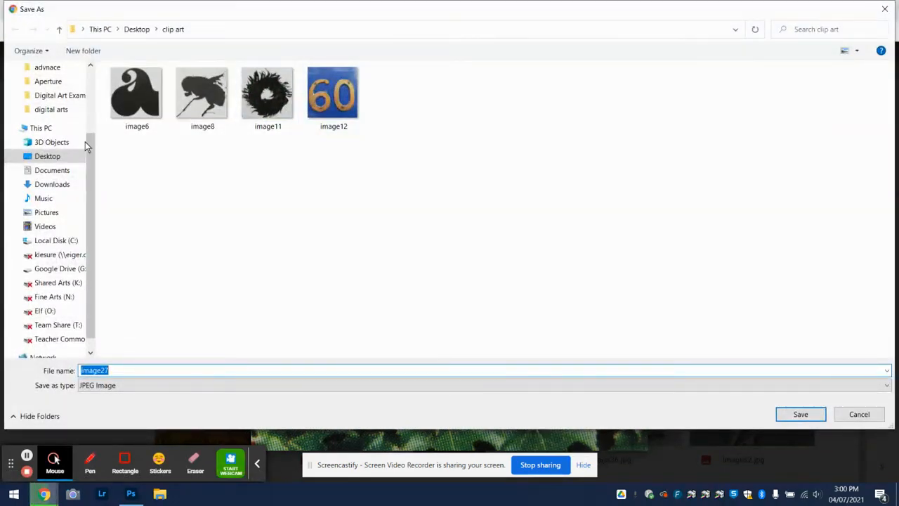
- Create a folder named DAGD on the Desktop as the save location and open it
click(58, 257)
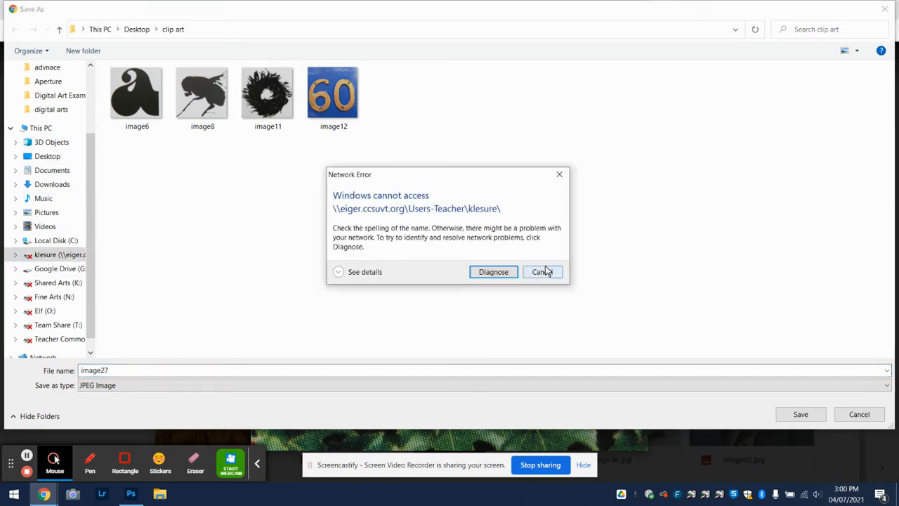
click(539, 271)
click(47, 157)
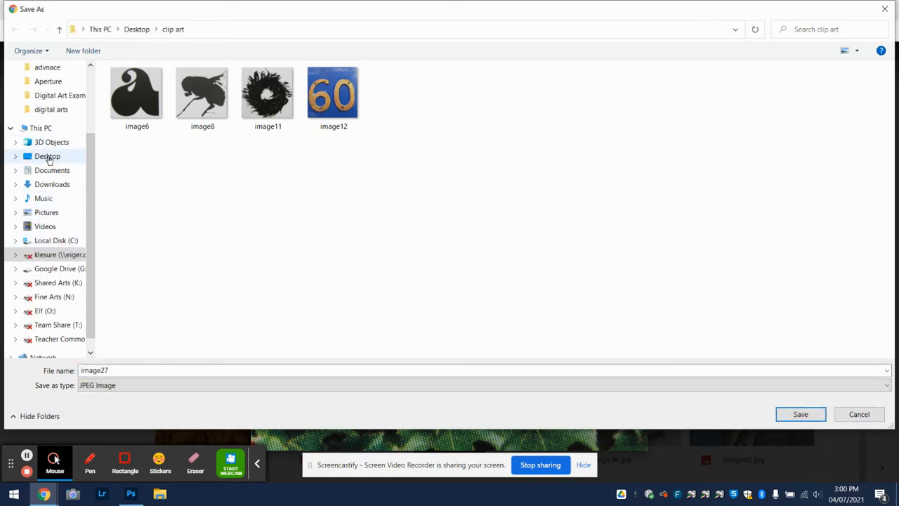
click(68, 56)
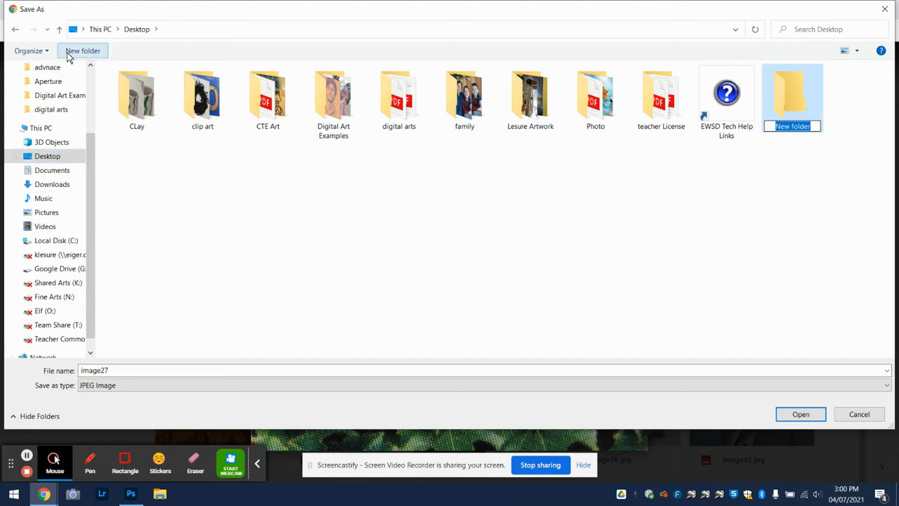
text(DA)
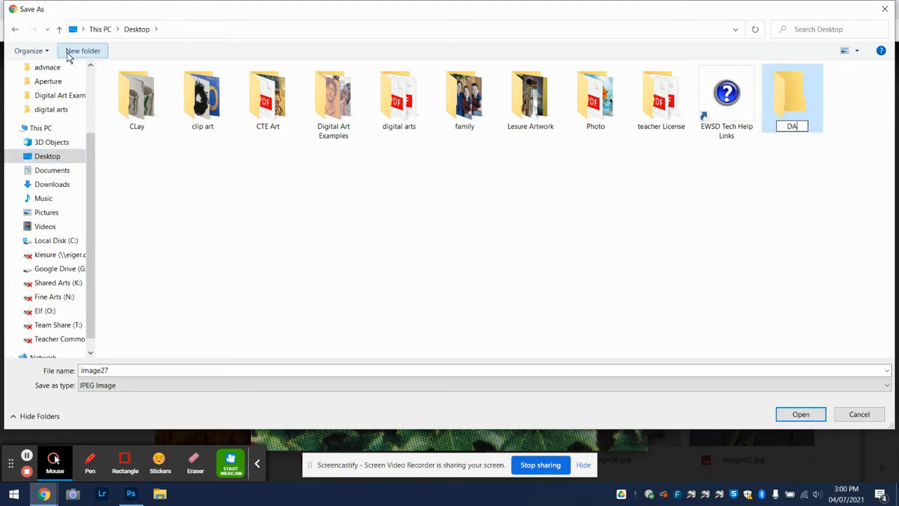
text(GD)
click(781, 93)
double_click(781, 94)
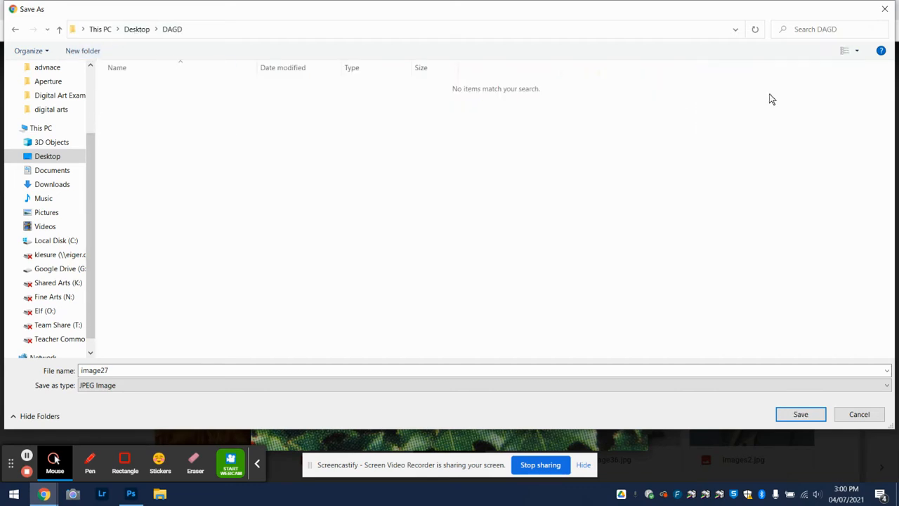
- Create a subfolder named "CLip art" inside DAGD and open it
click(86, 57)
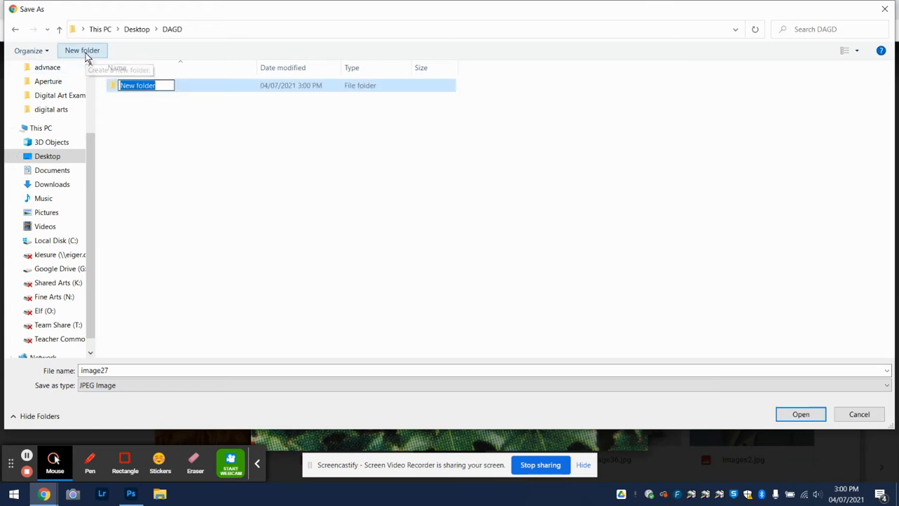
text(CLip art)
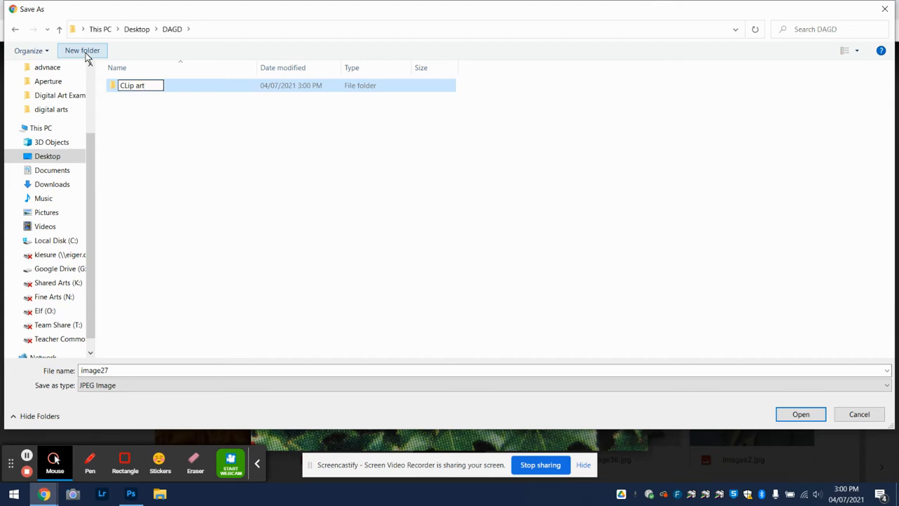
double_click(179, 85)
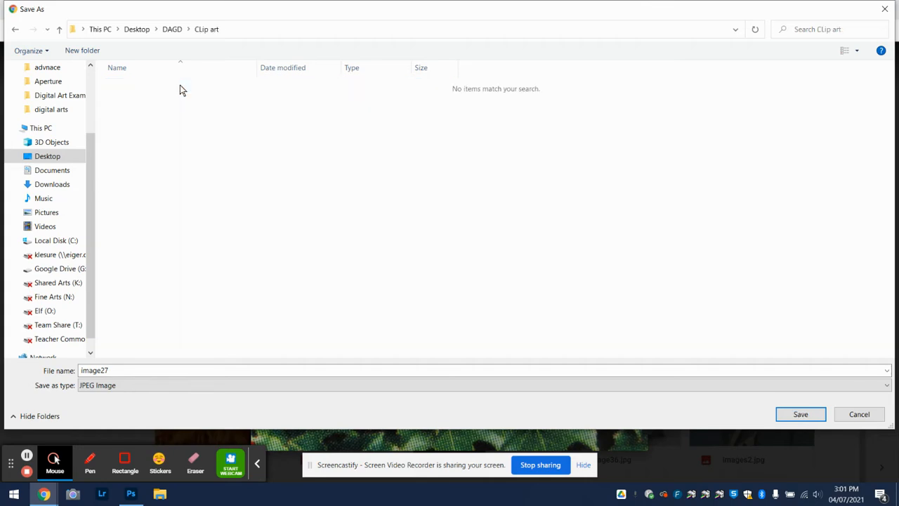
- Save image27 as a JPEG in the CLip art folder and return to the Drive image list
click(124, 370)
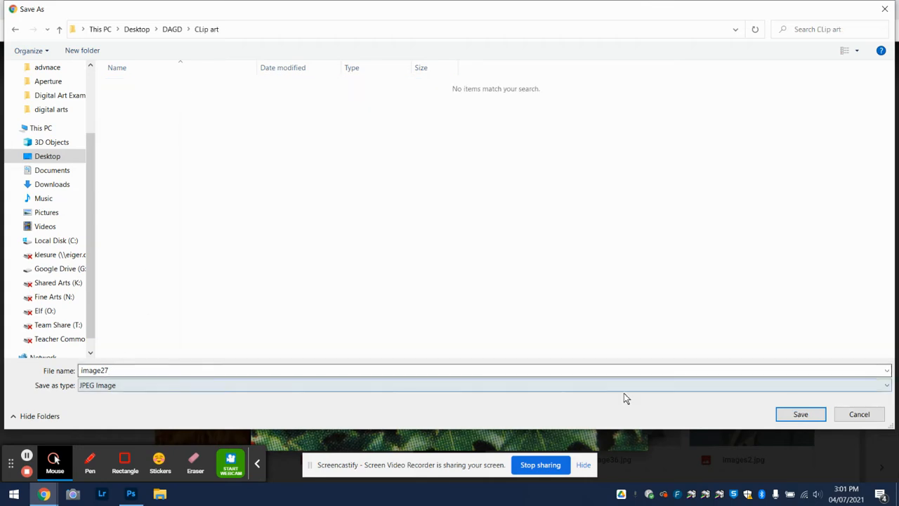
click(800, 414)
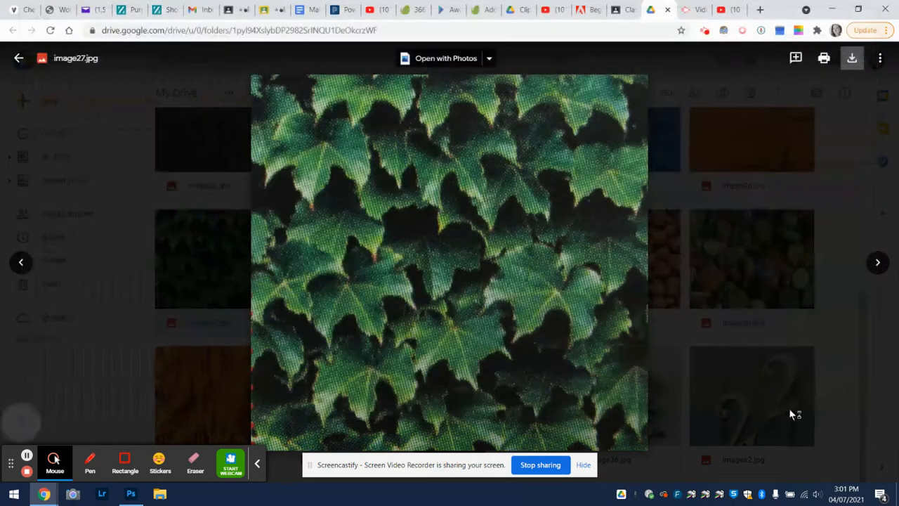
click(19, 59)
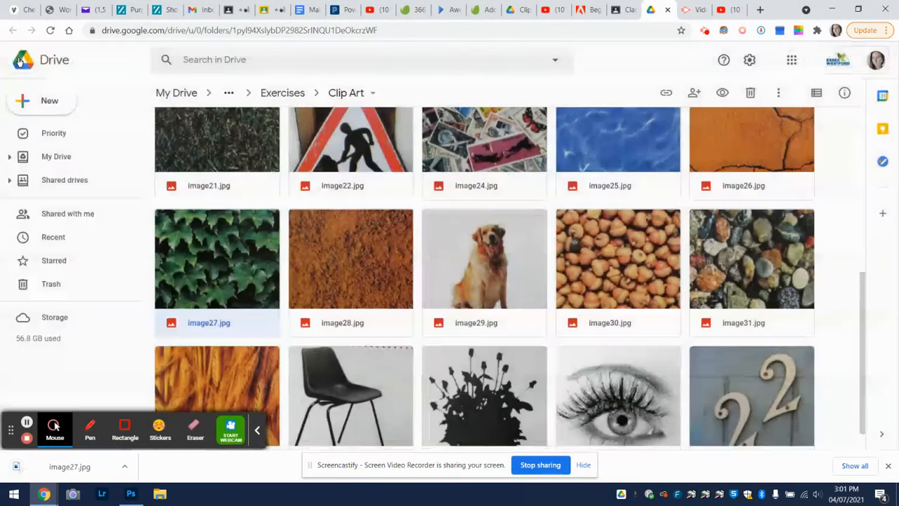
- Download the doll picture image17.jpg into the CLip art folder and close its preview
scroll(393, 327, up, 5)
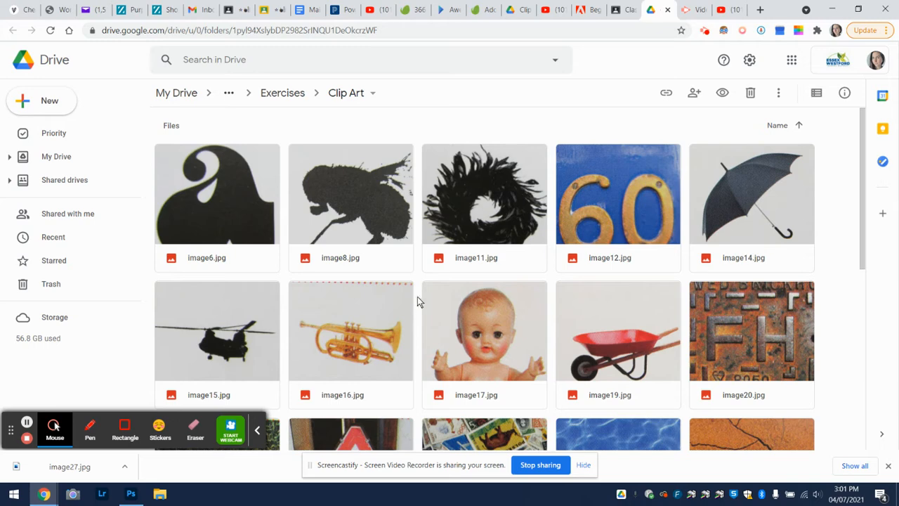
scroll(472, 319, down, 2)
double_click(476, 227)
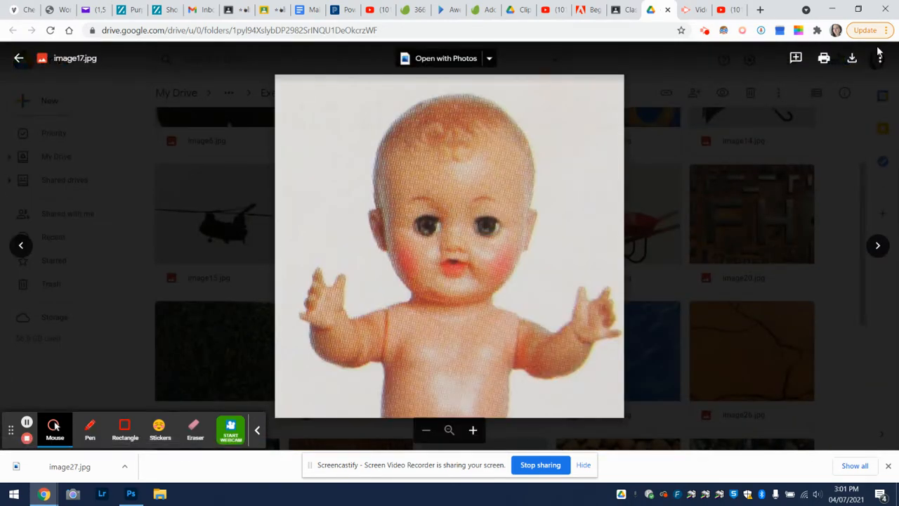
click(851, 62)
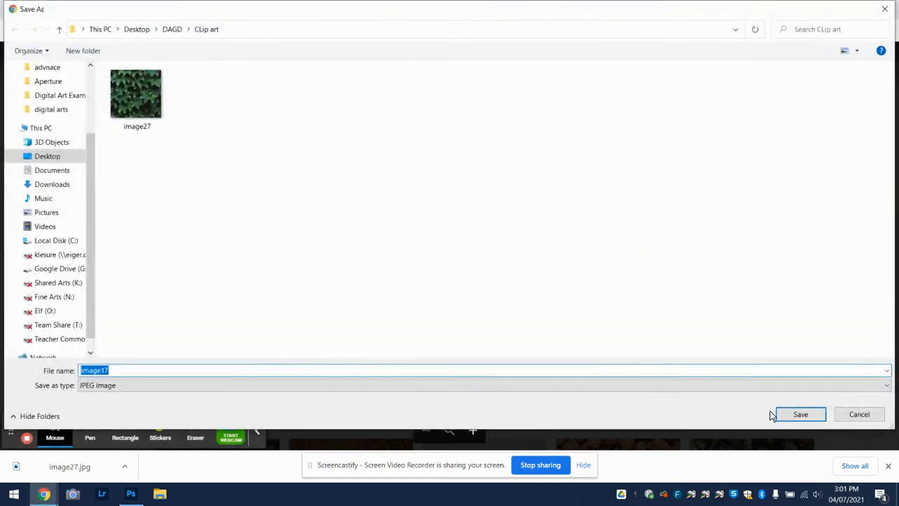
click(800, 415)
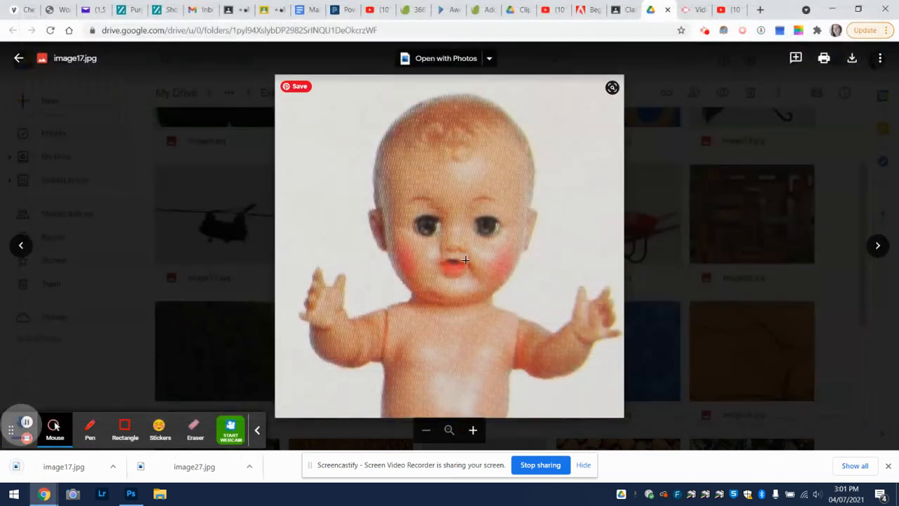
click(20, 60)
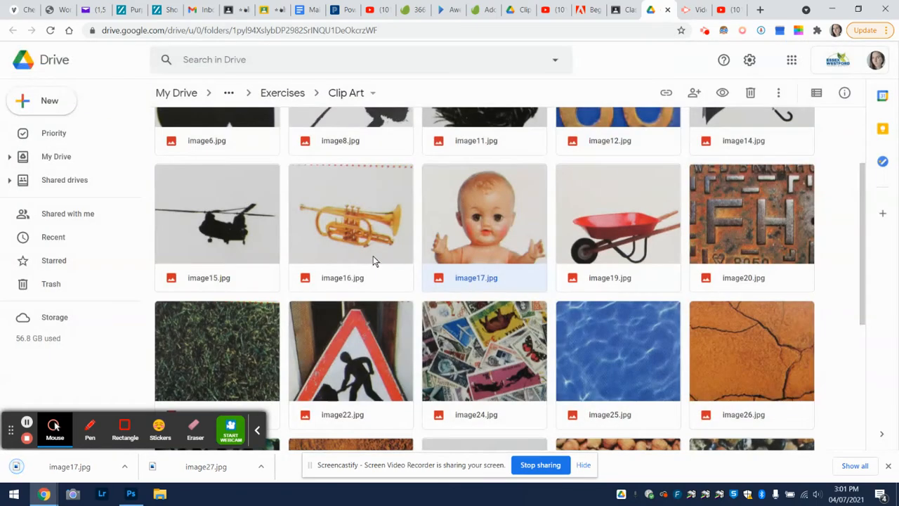
- Download the red wheelbarrow picture image19.jpg into the CLip art folder and close its preview
scroll(592, 310, up, 2)
scroll(592, 311, down, 1)
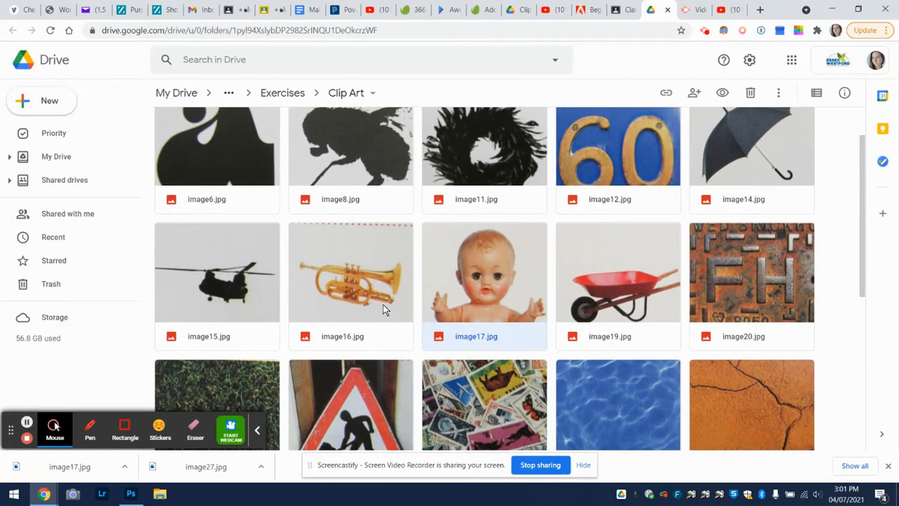
double_click(620, 302)
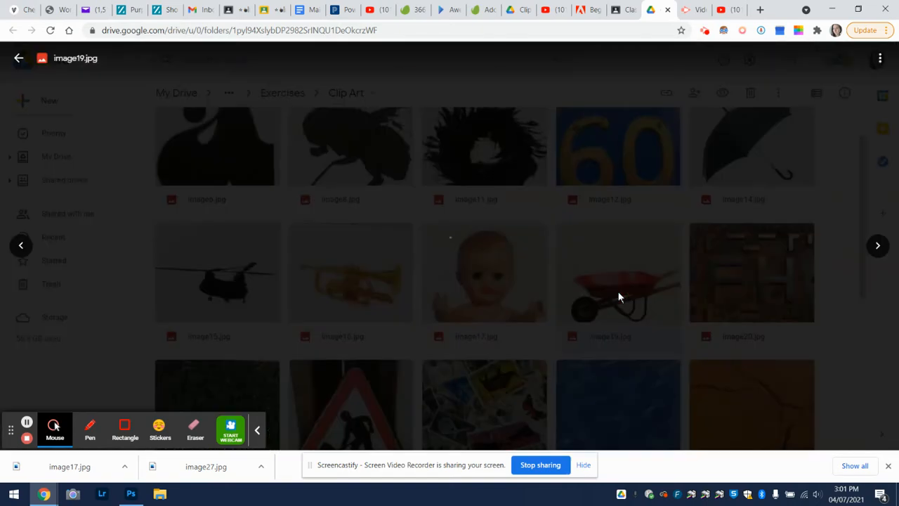
click(851, 58)
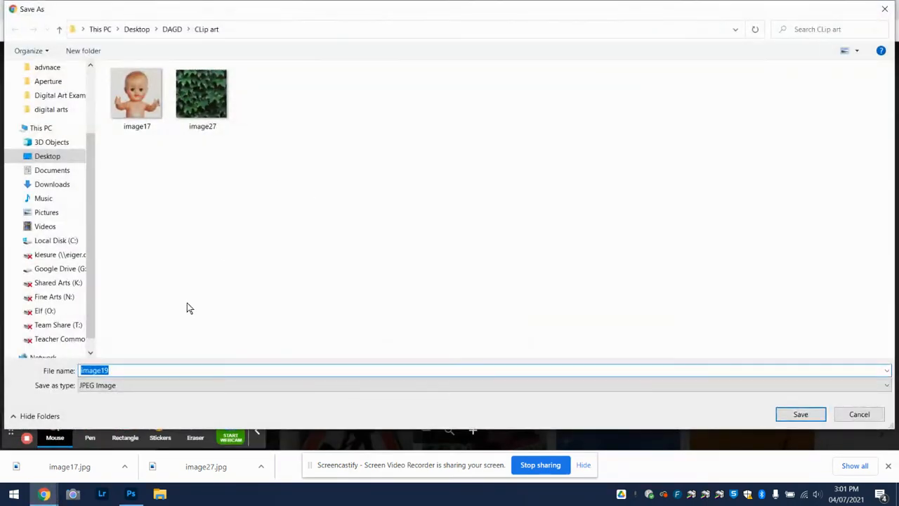
click(802, 415)
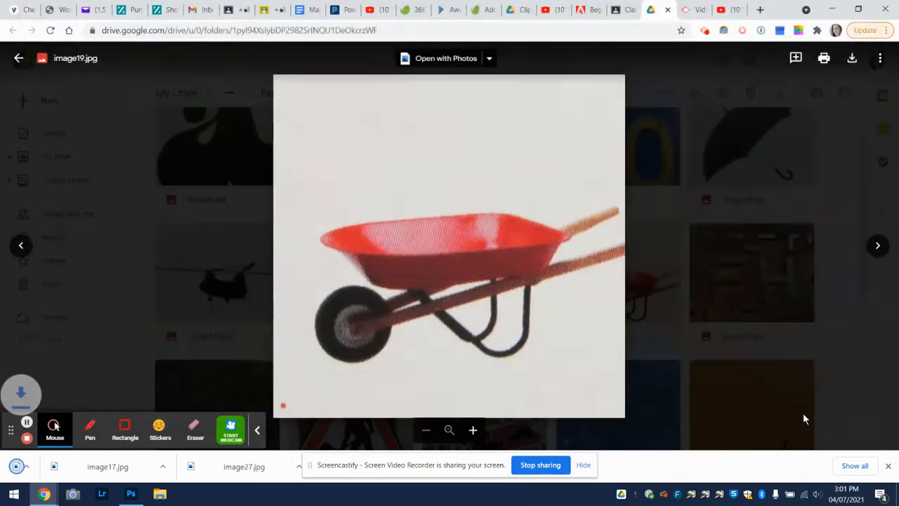
click(19, 58)
- Download image12.jpg, the picture of the number 60, into the CLip art folder
scroll(555, 302, down, 2)
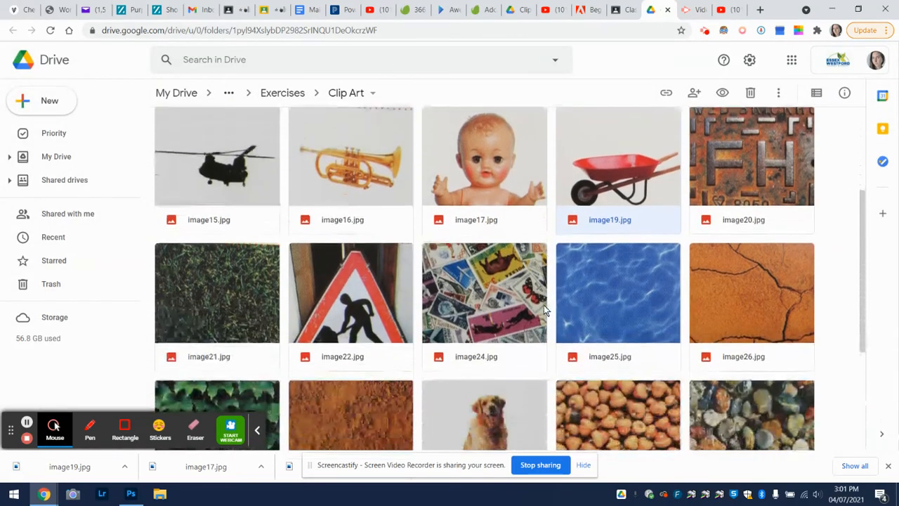
scroll(544, 305, up, 3)
double_click(612, 203)
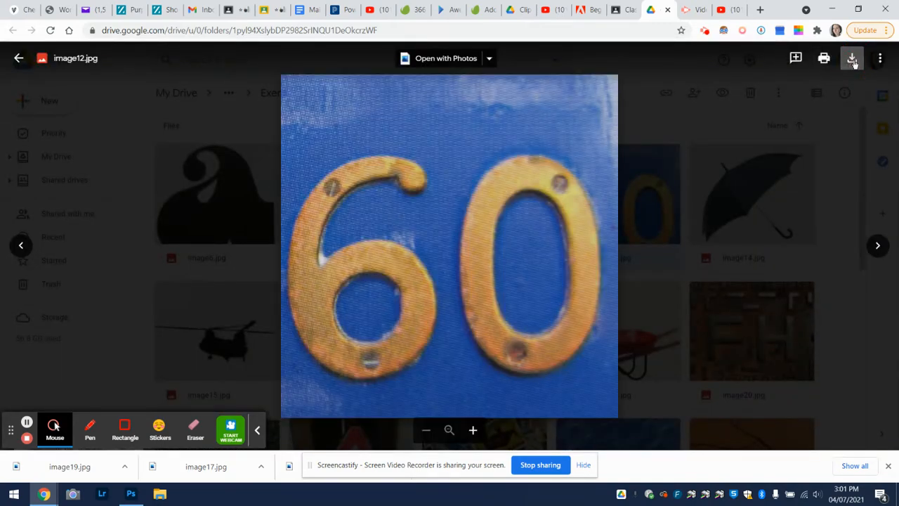
click(852, 58)
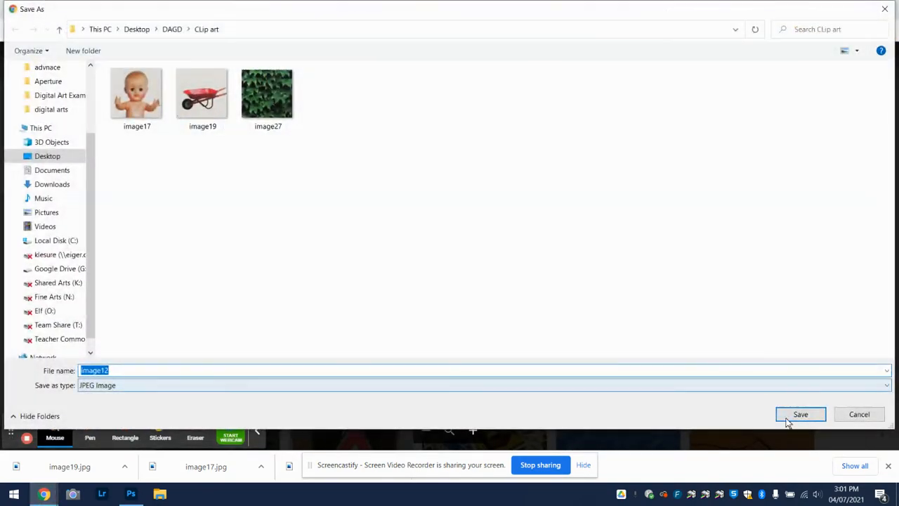
click(797, 415)
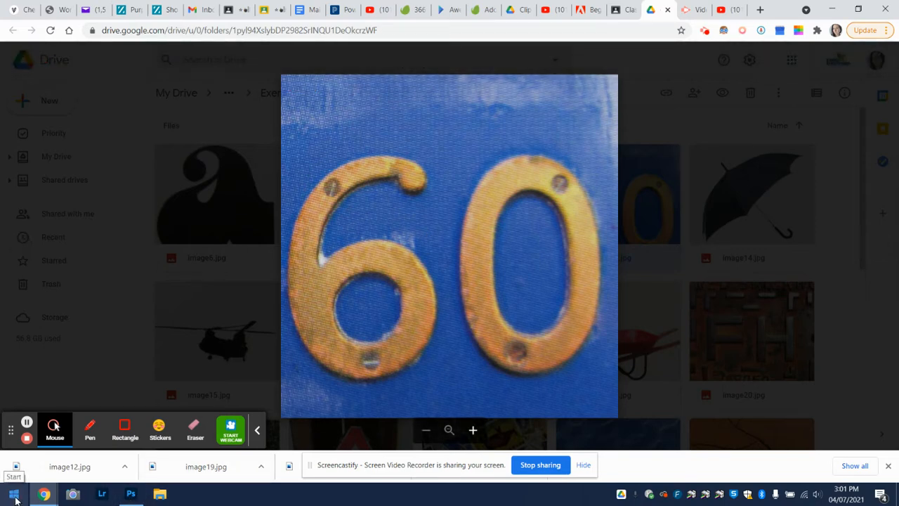
- Switch to Adobe Photoshop 2020
click(14, 498)
scroll(92, 363, down, 3)
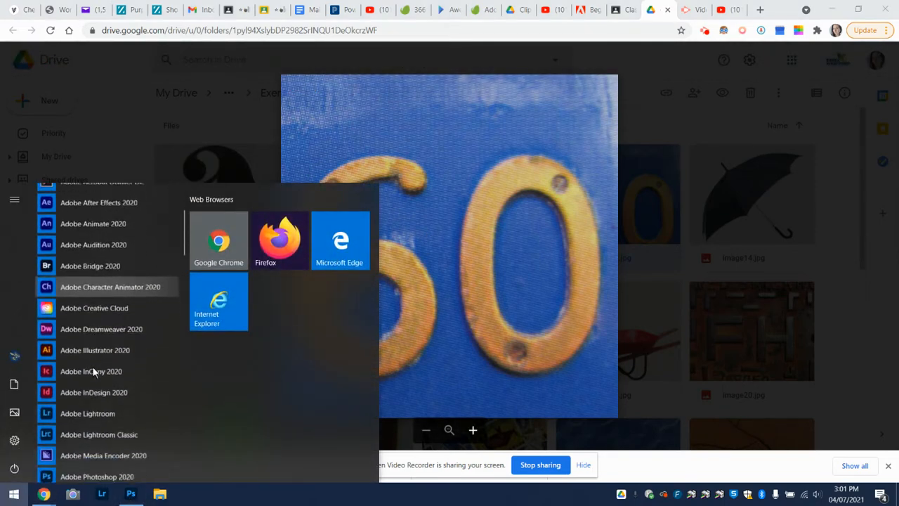
scroll(92, 366, down, 2)
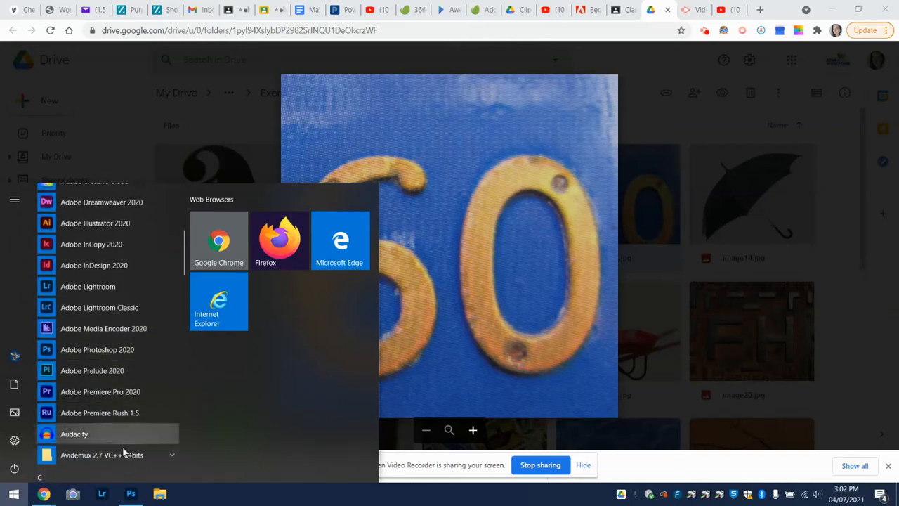
mouse_move(132, 496)
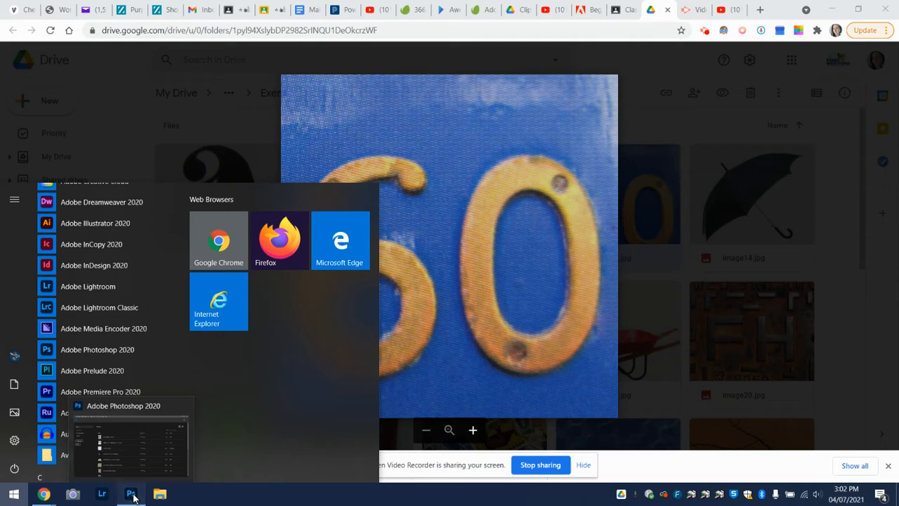
click(133, 495)
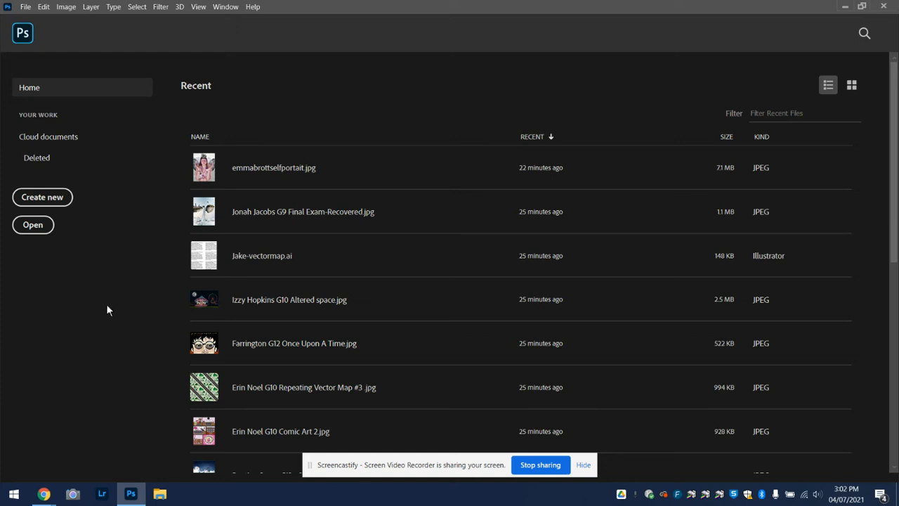
- Create a portrait Letter print document, 8.5 x 11 inches at 300 ppi, named with the author's full name followed by "GT Clip Art"
click(42, 197)
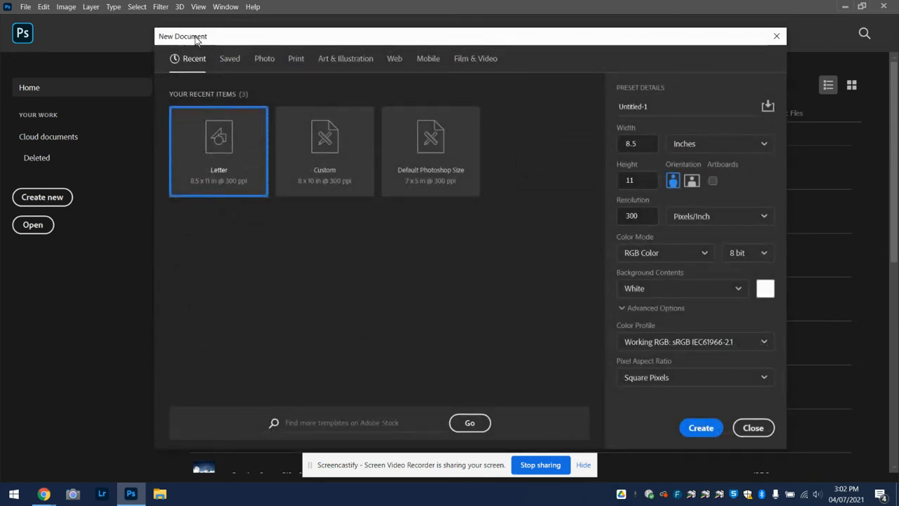
click(296, 60)
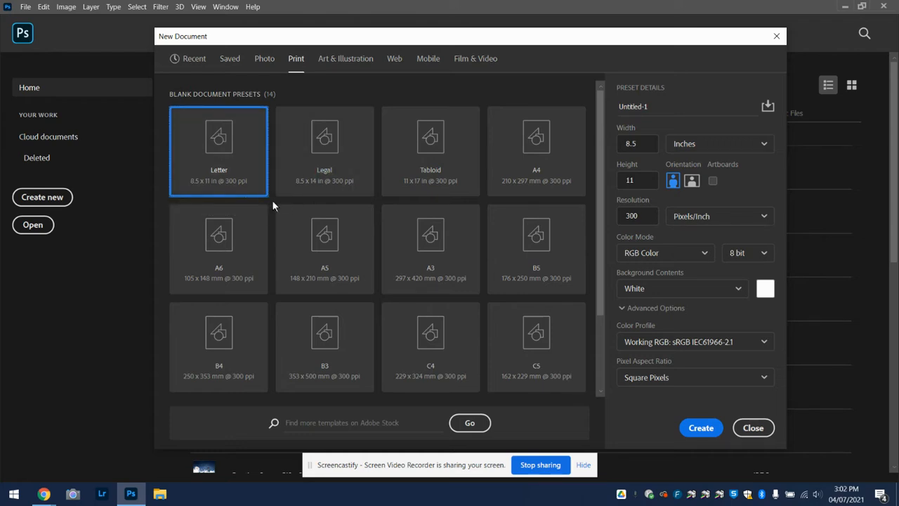
click(642, 105)
drag(642, 105, 583, 110)
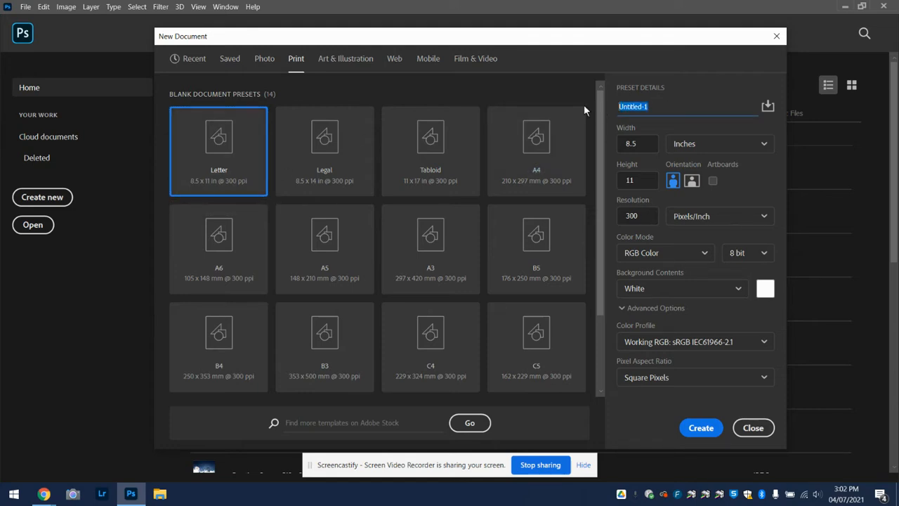
text(Keri-Anne Lesure GT)
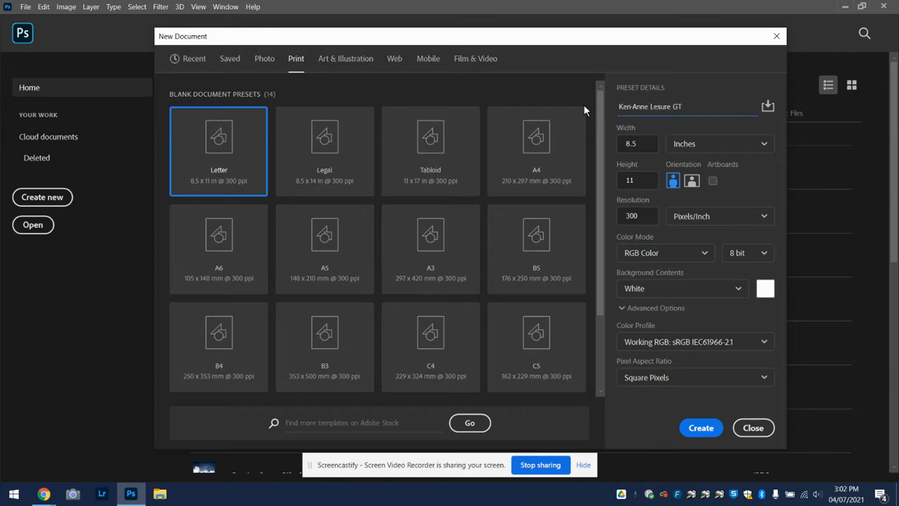
text( Clp Art)
click(692, 180)
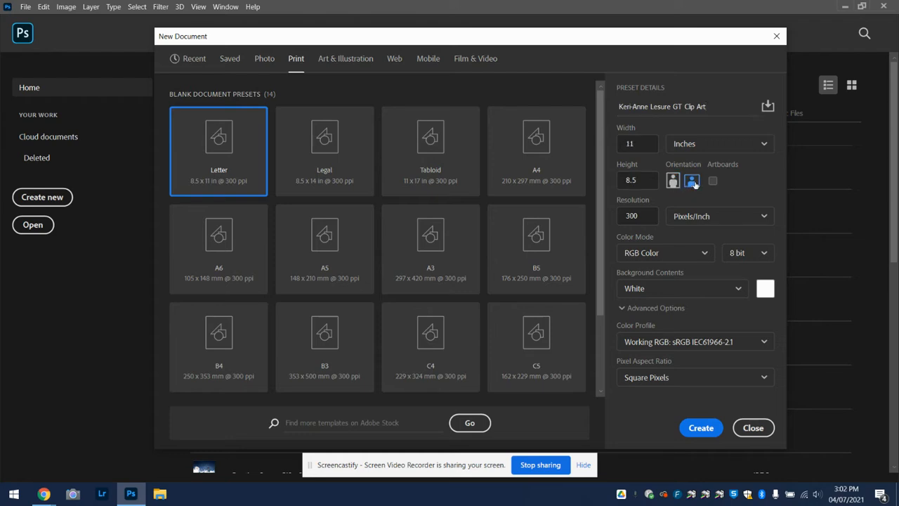
click(673, 181)
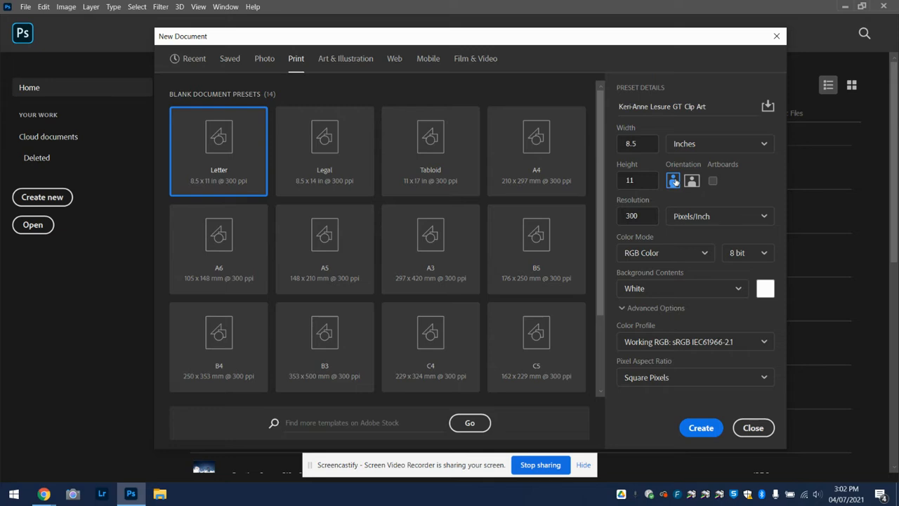
click(701, 427)
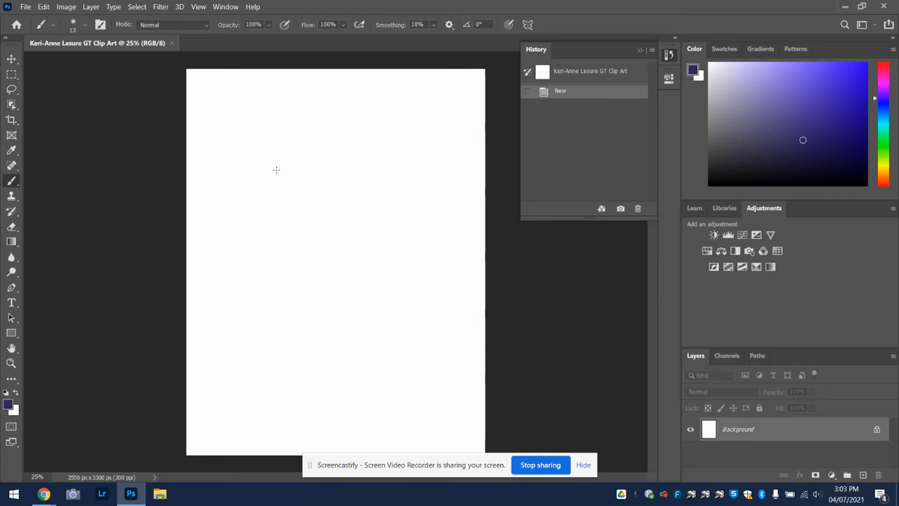
- Open image12, image17, image19 and image27 together from the Desktop's DAGD > CLip art folder, and collapse the History panel
click(27, 10)
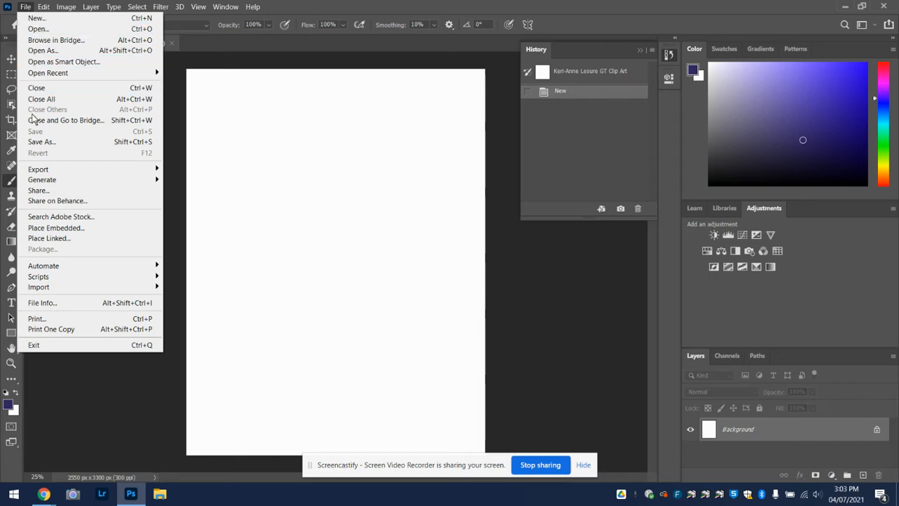
click(60, 31)
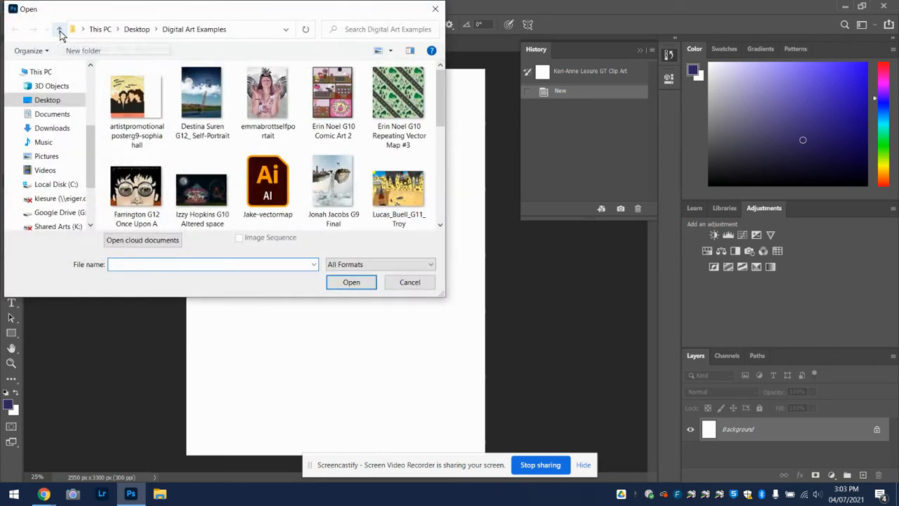
click(136, 29)
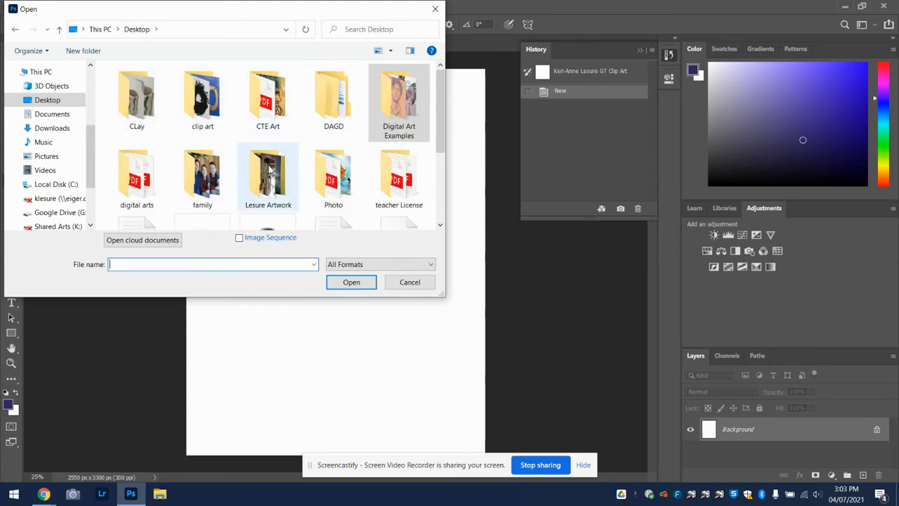
scroll(267, 171, down, 1)
scroll(267, 170, up, 1)
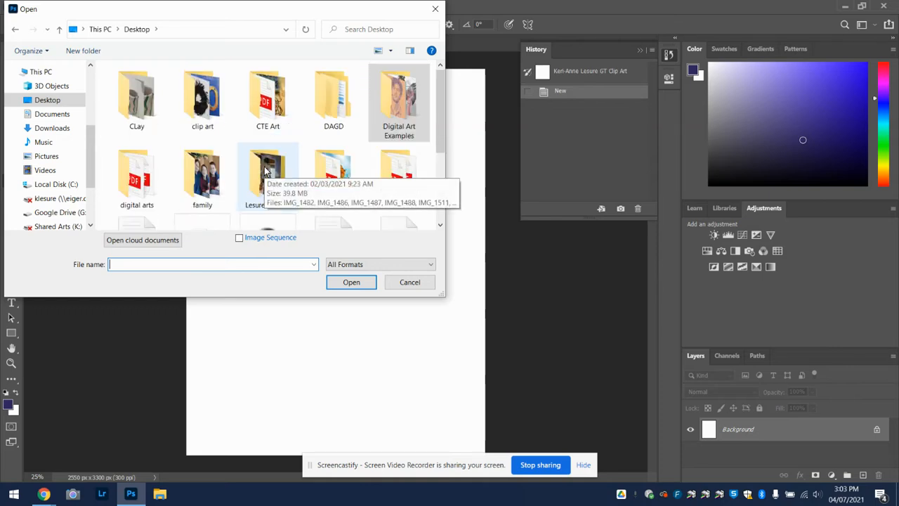
double_click(324, 98)
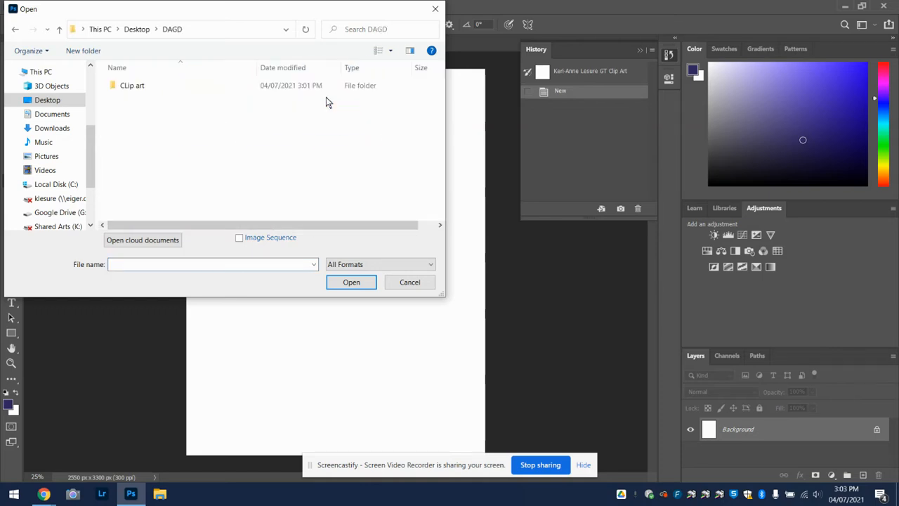
double_click(139, 87)
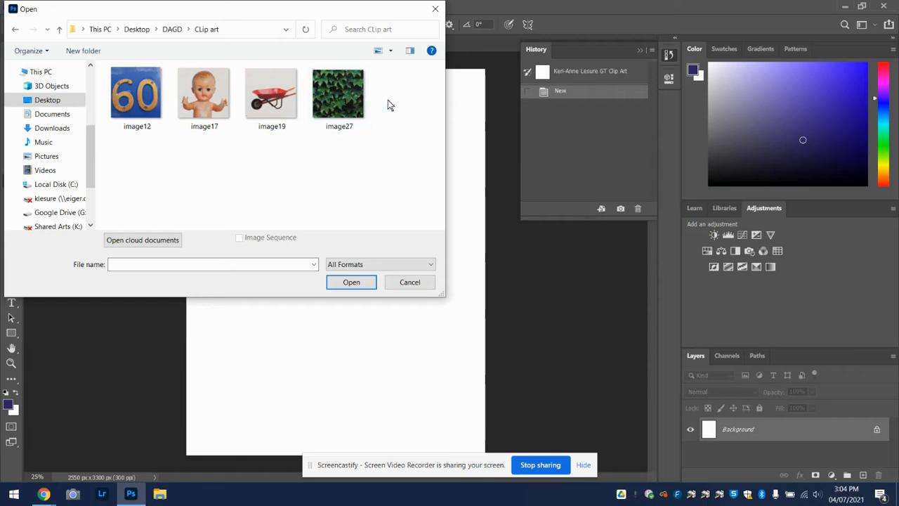
drag(388, 100, 124, 108)
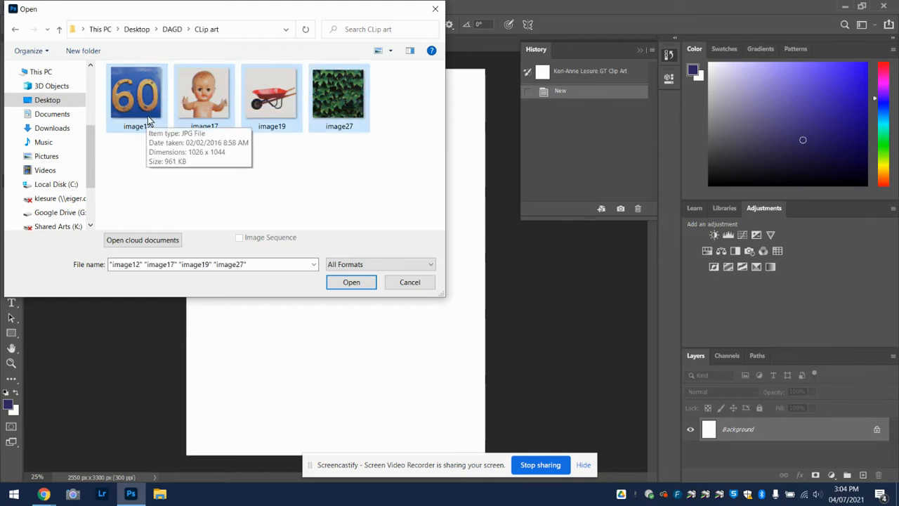
click(351, 282)
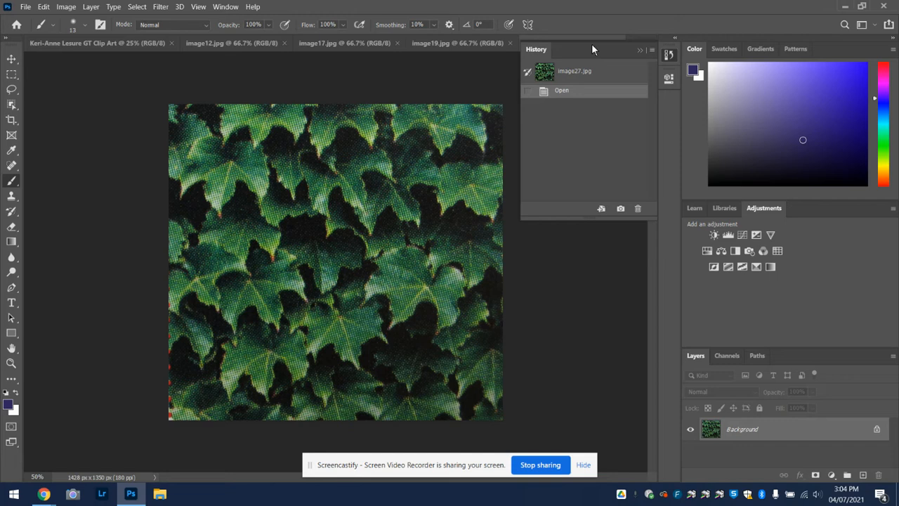
click(640, 49)
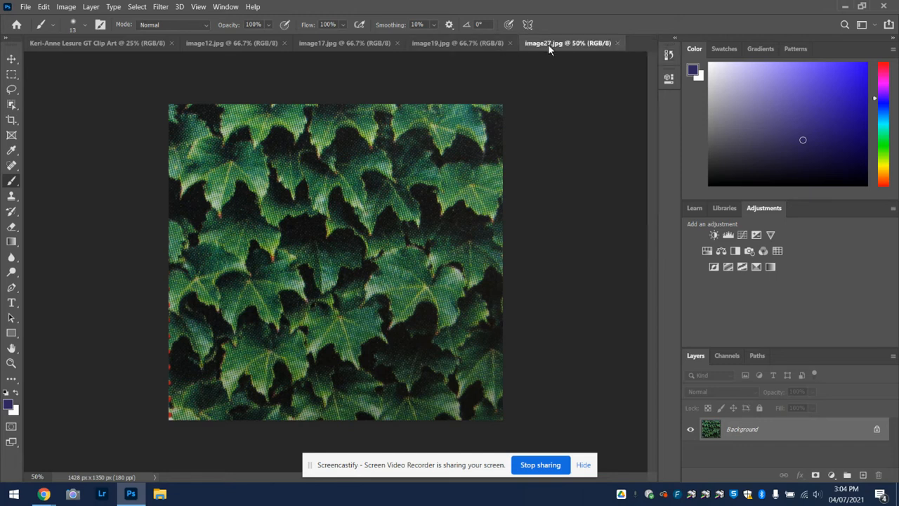
- Look through the blank Clip Art document and the four opened images, ending on the blank document
click(143, 42)
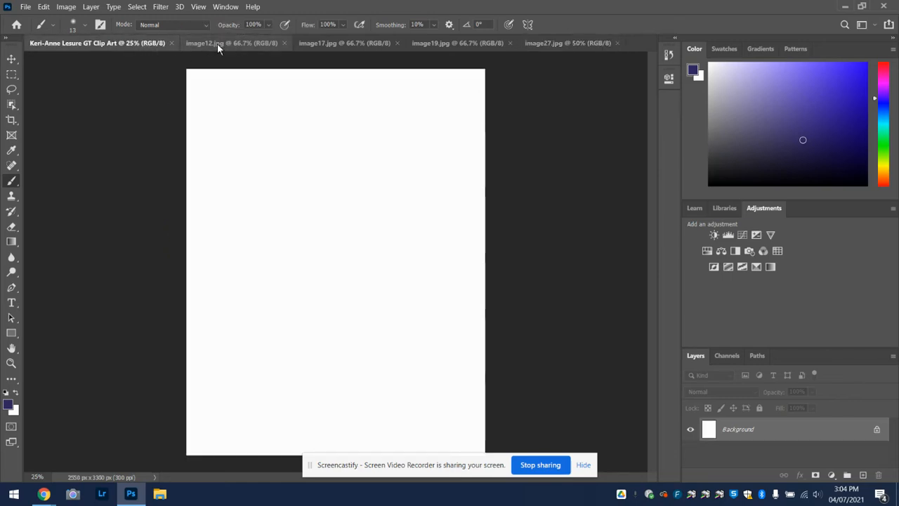
click(229, 43)
click(328, 43)
click(464, 43)
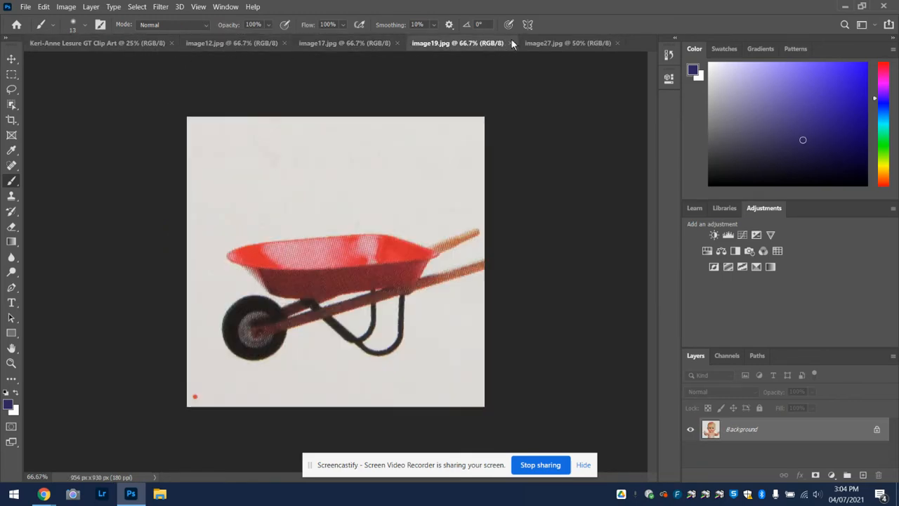
click(555, 42)
click(351, 44)
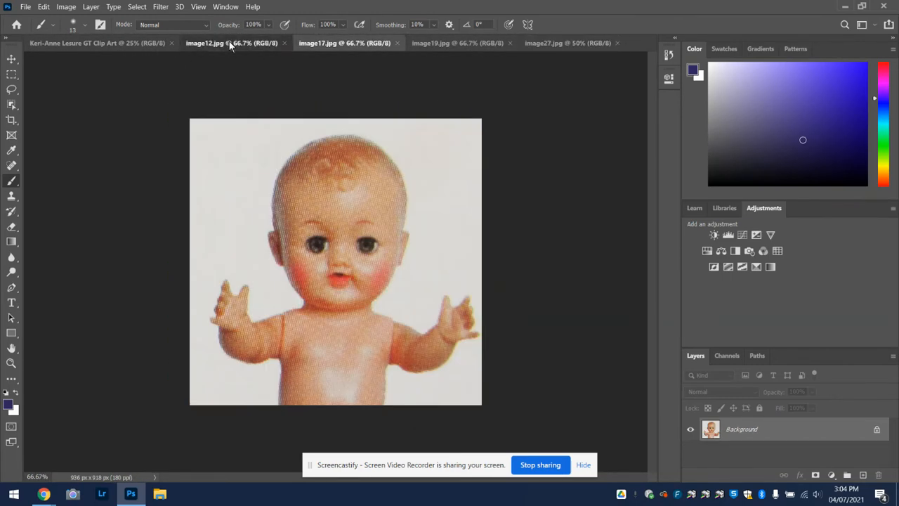
click(260, 43)
click(115, 44)
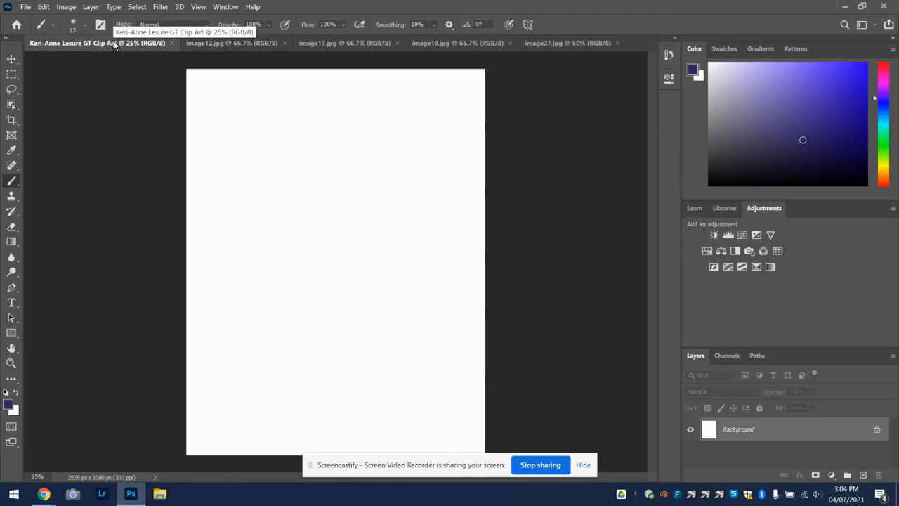
click(204, 43)
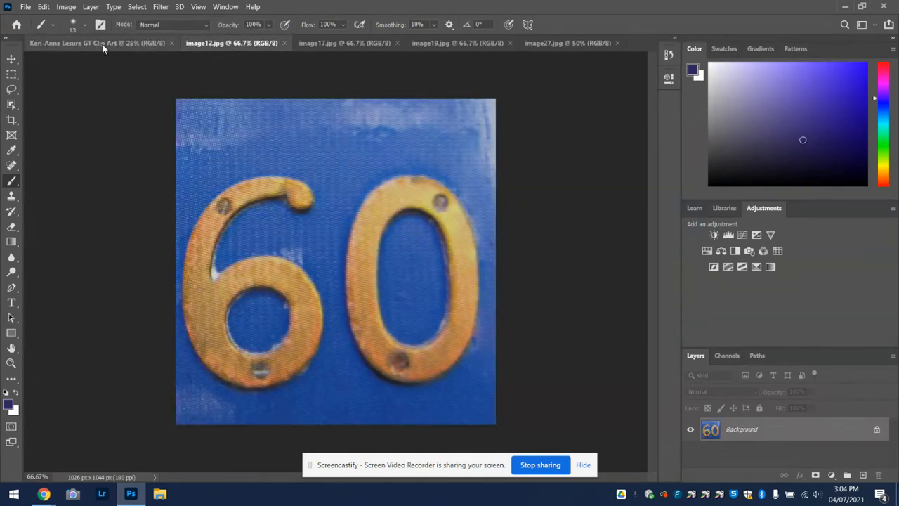
click(102, 43)
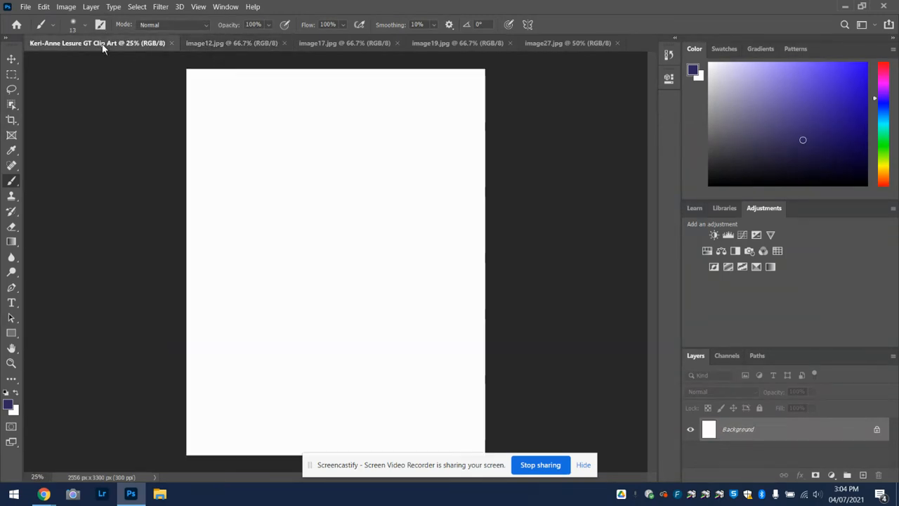
- Copy the ivy leaves picture from image27.jpg into the Clip Art document with the Move tool and position it in the page's upper half
click(543, 43)
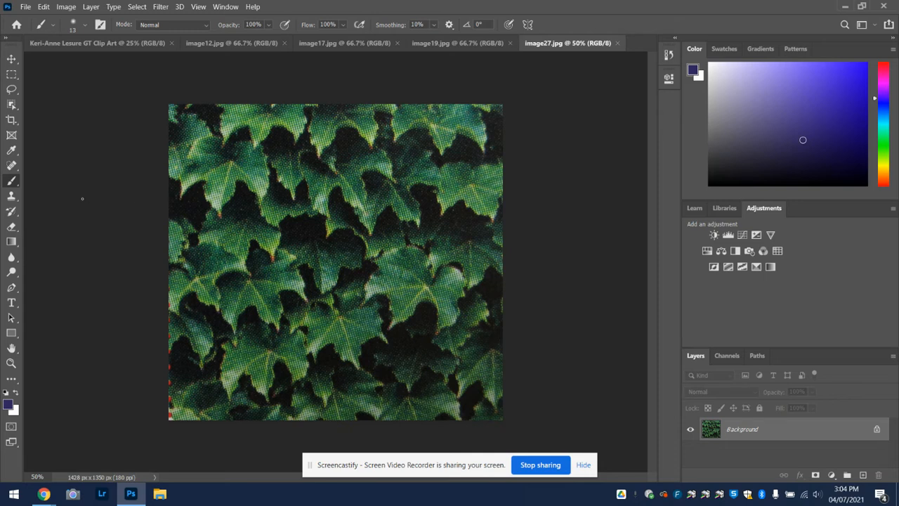
click(11, 59)
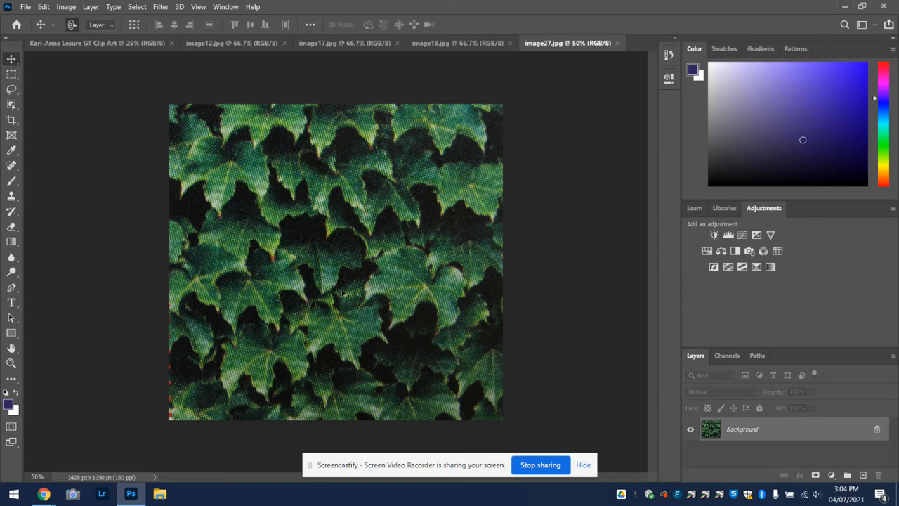
drag(342, 293, 88, 46)
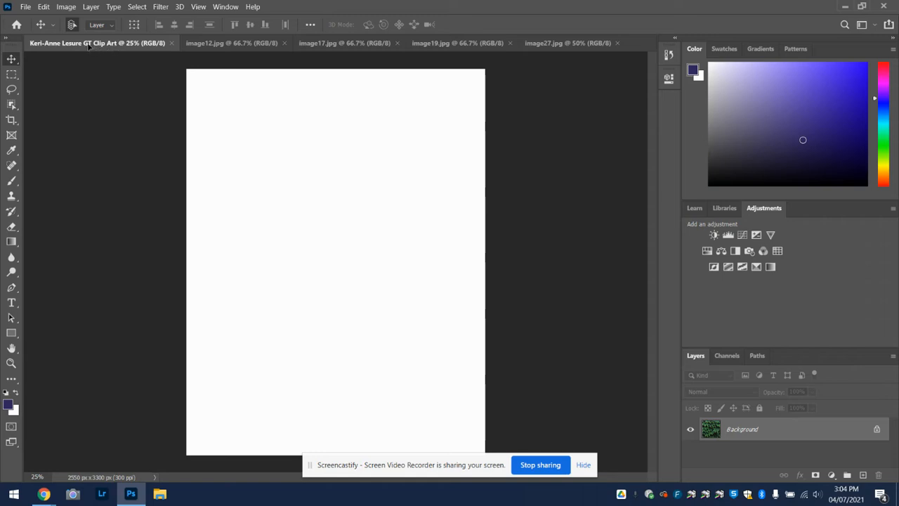
drag(88, 44, 329, 220)
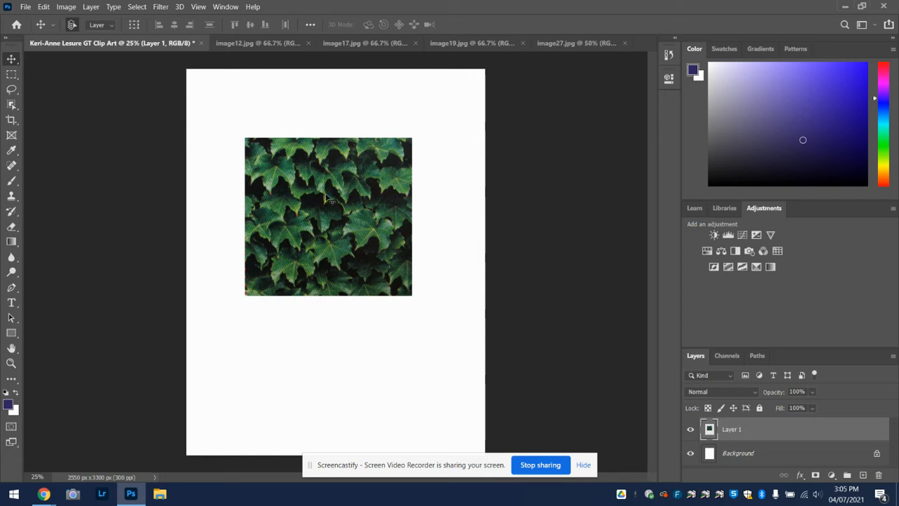
mouse_move(324, 200)
mouse_down()
mouse_move(369, 290)
mouse_move(295, 176)
mouse_move(308, 206)
mouse_up()
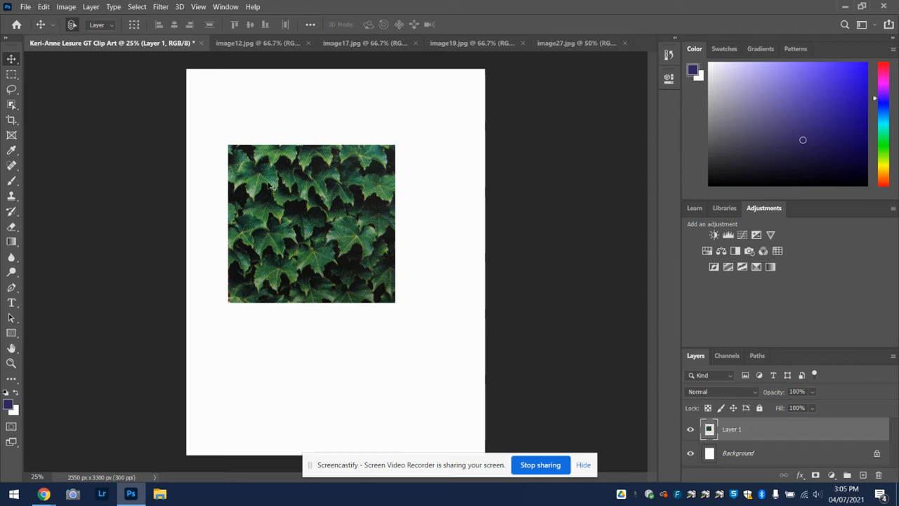
click(42, 7)
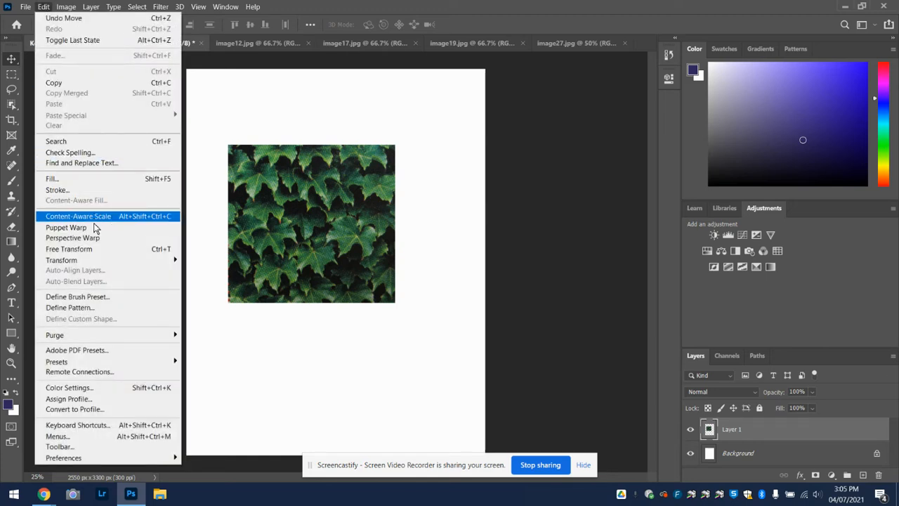
mouse_move(91, 264)
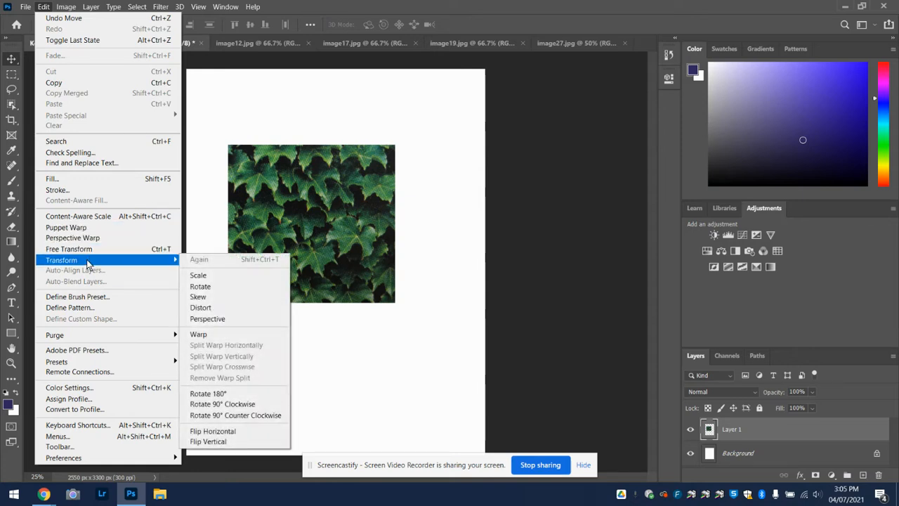
click(301, 197)
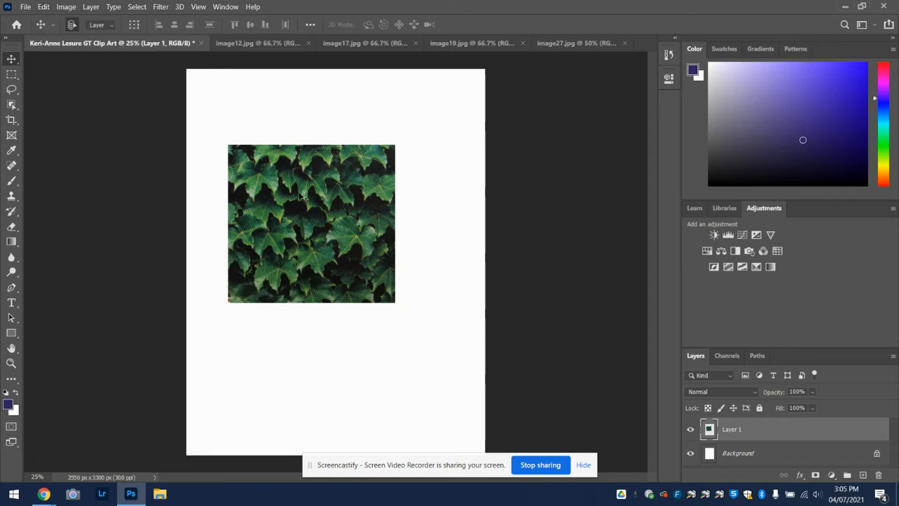
right_click(301, 197)
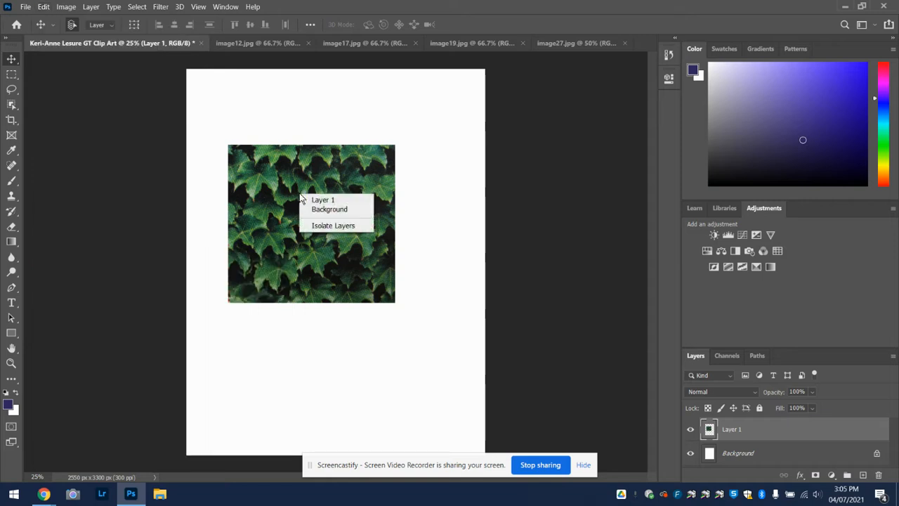
click(272, 198)
right_click(272, 198)
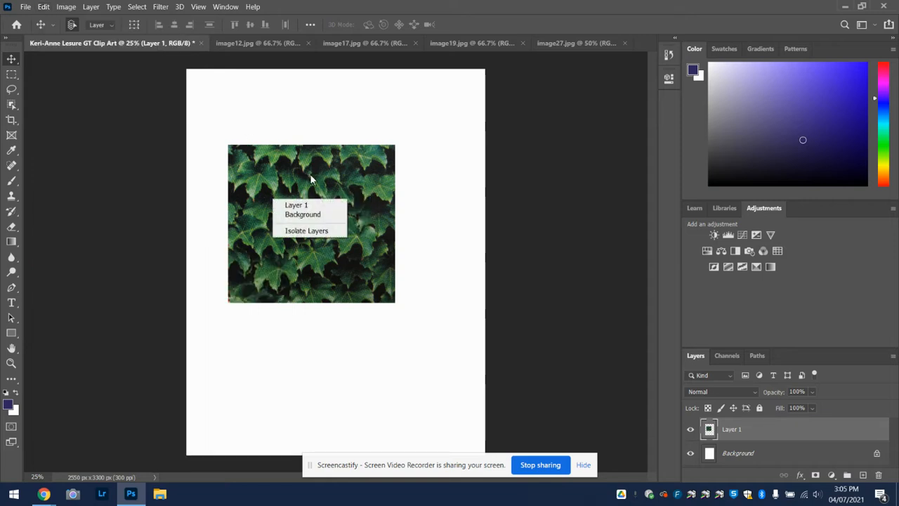
click(376, 171)
- Nudge the ivy leaves picture slightly, then try different sizes with the Scale transform, ending at about 194.5%
mouse_move(338, 187)
mouse_down()
mouse_move(376, 169)
mouse_move(341, 186)
mouse_up()
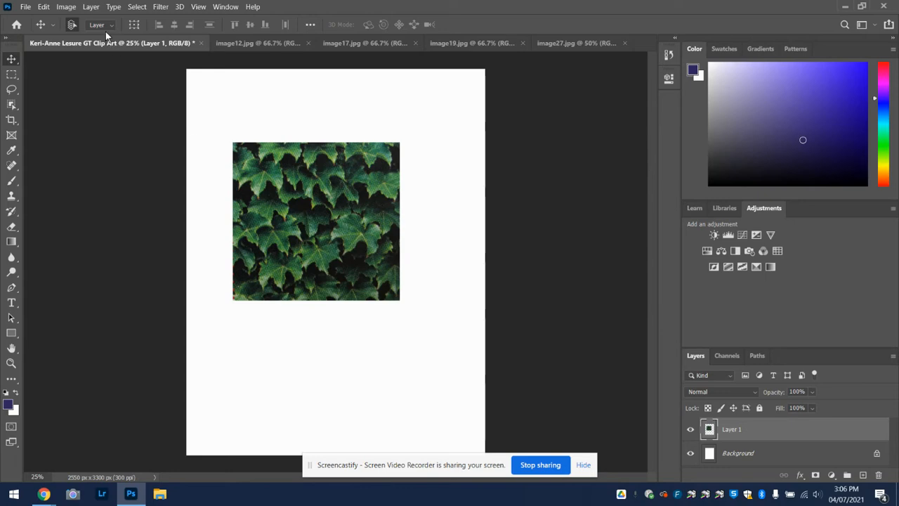
click(44, 7)
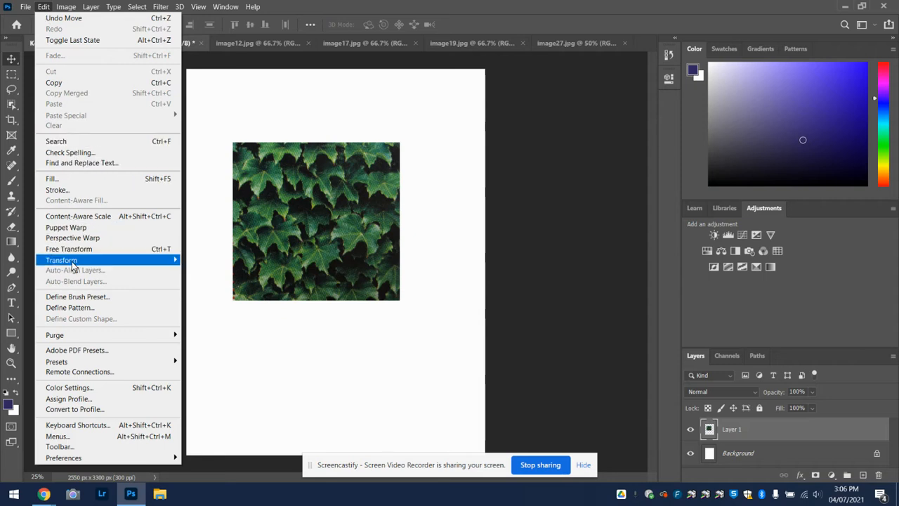
mouse_move(73, 264)
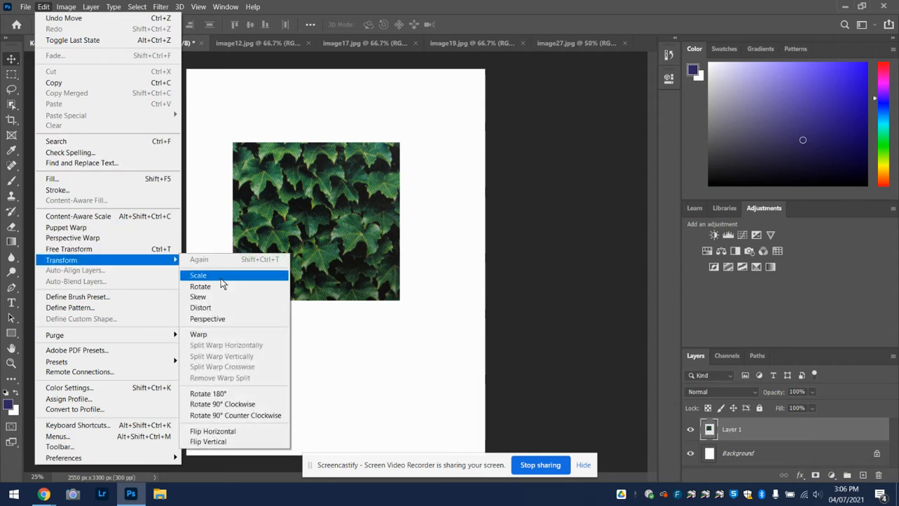
click(220, 276)
drag(399, 143, 536, 47)
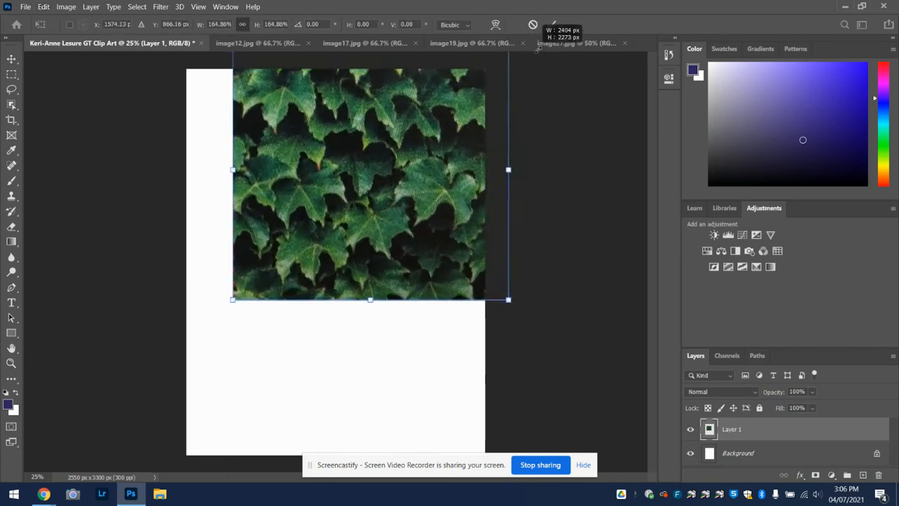
drag(232, 298, 46, 492)
drag(102, 476, 50, 465)
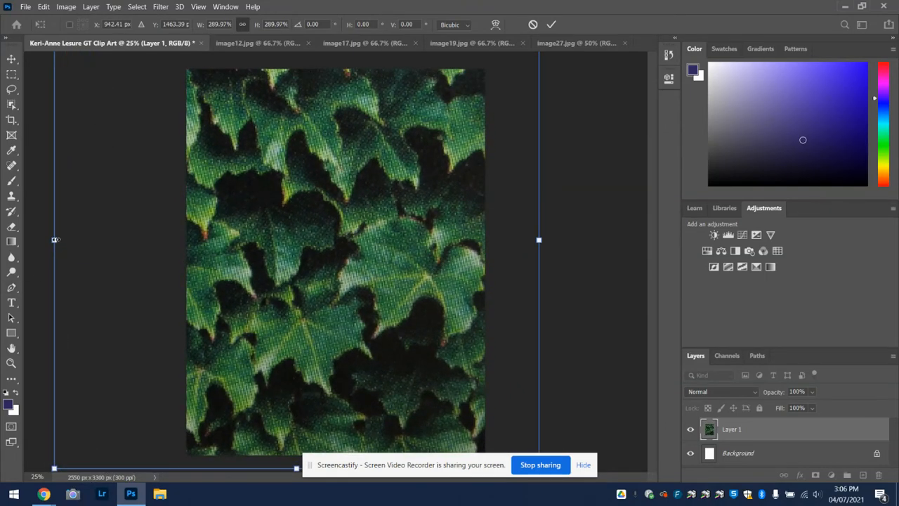
drag(54, 239, 213, 240)
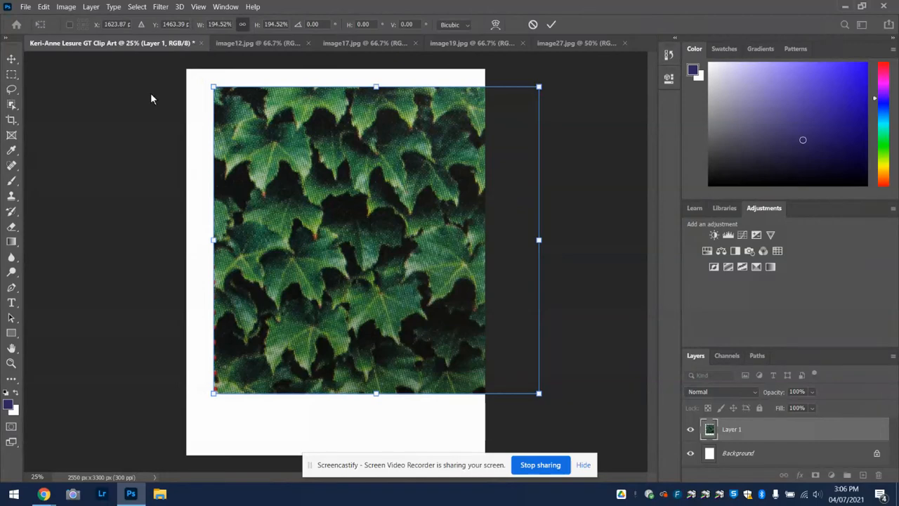
- Rotate the ivy leaves picture clockwise by about 0.12 degrees within the active transform
click(68, 7)
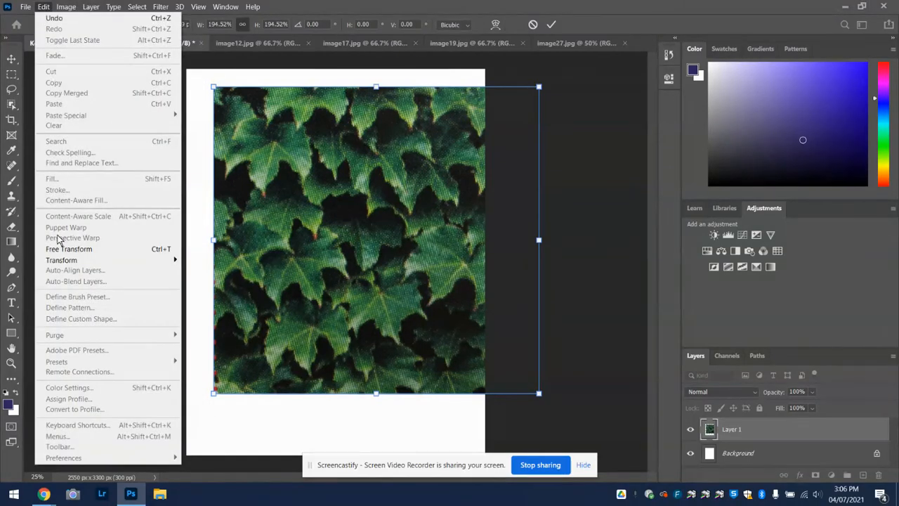
mouse_move(64, 260)
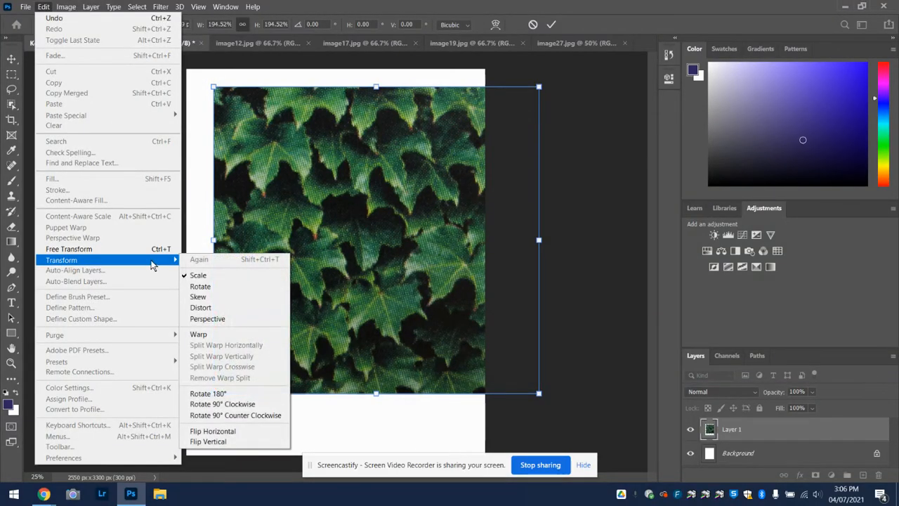
click(219, 294)
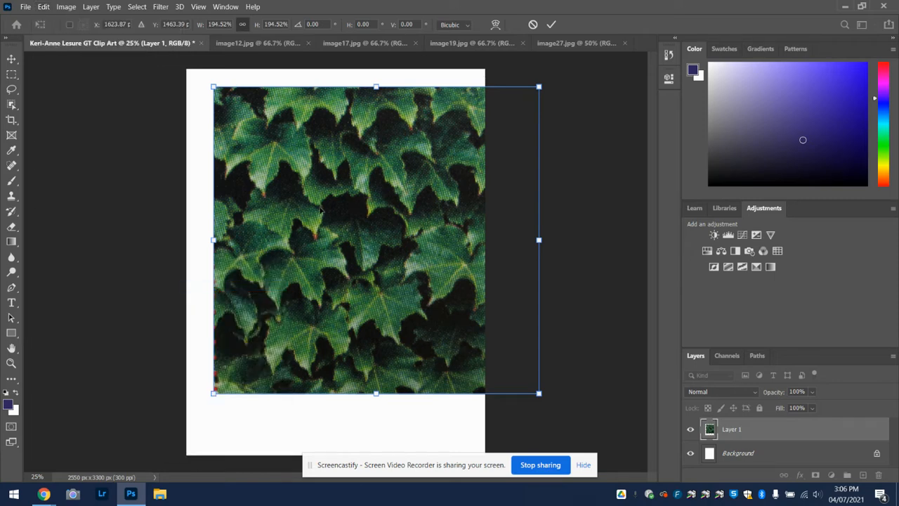
right_click(322, 212)
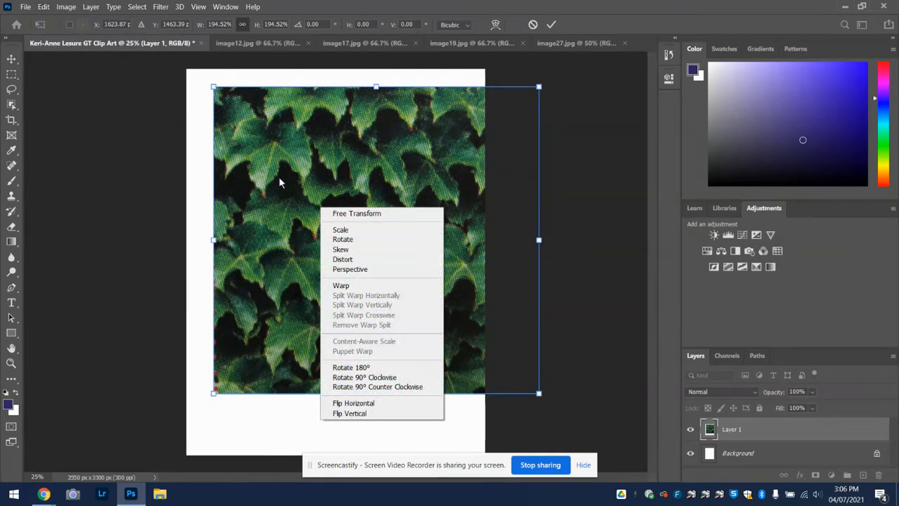
click(438, 105)
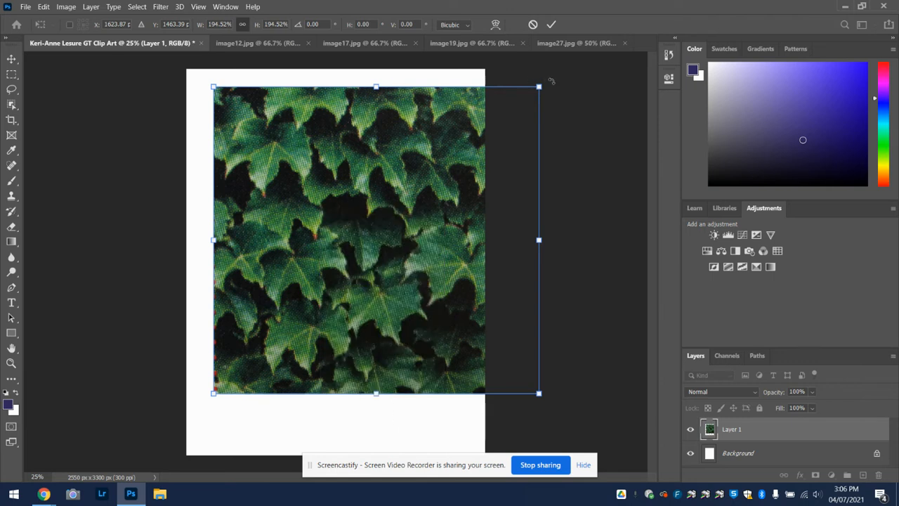
key(super)
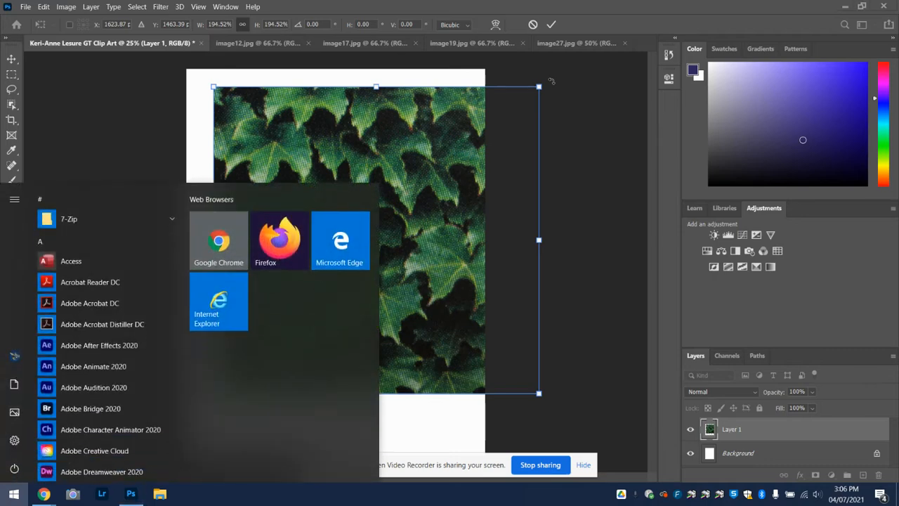
key(super)
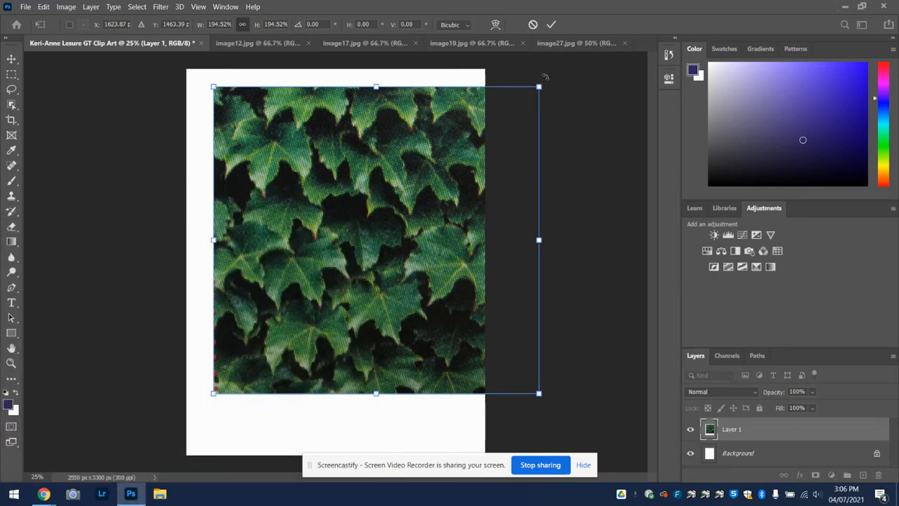
drag(545, 76, 488, 132)
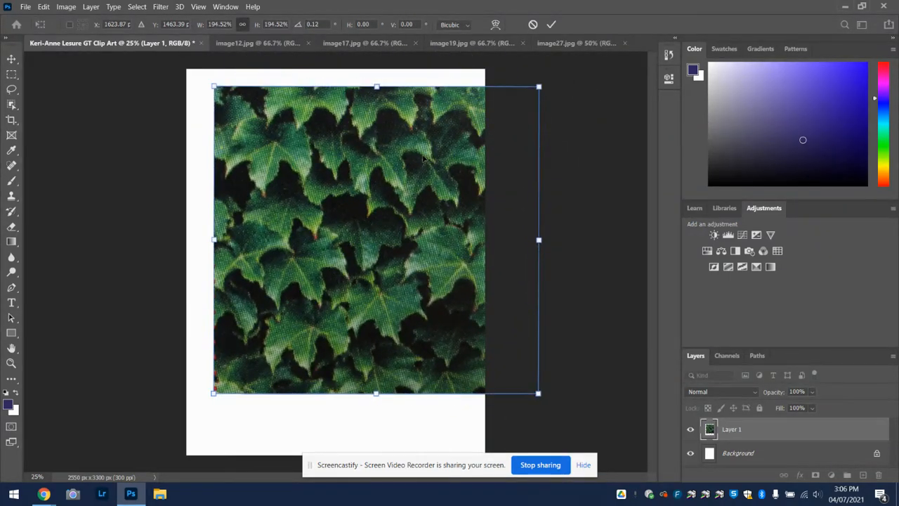
- Skew the ivy picture's lower-right corner outward, giving a horizontal skew of about 8.56 degrees
right_click(346, 159)
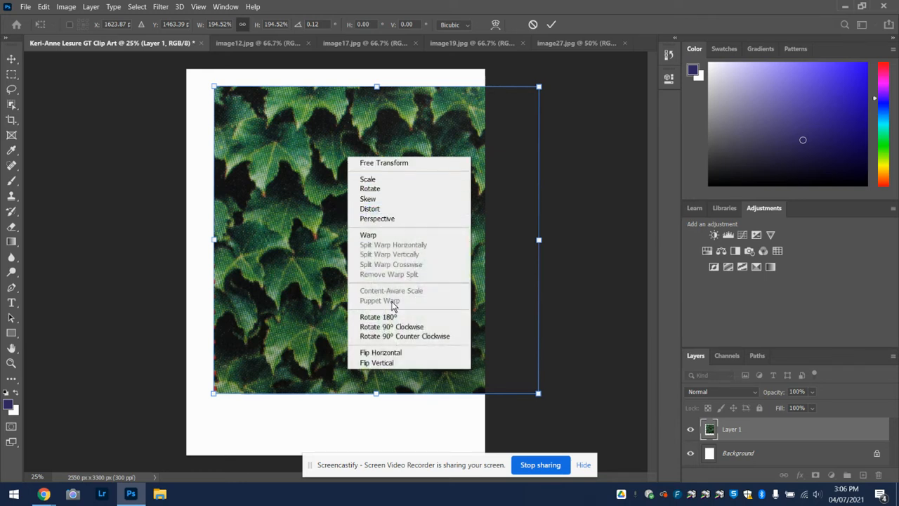
click(388, 201)
drag(539, 394, 556, 371)
- Distort the ivy picture by pulling its lower-right corner back inward until the frame is nearly rectangular
right_click(398, 230)
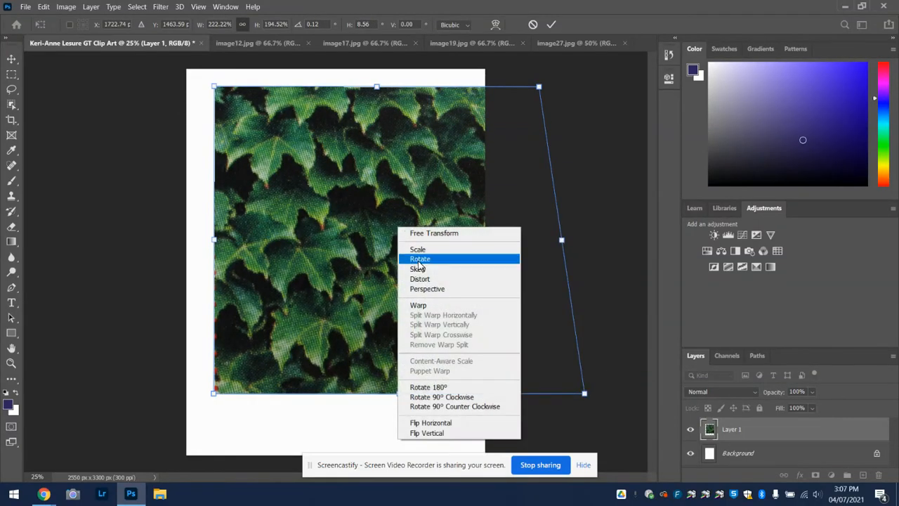
click(422, 279)
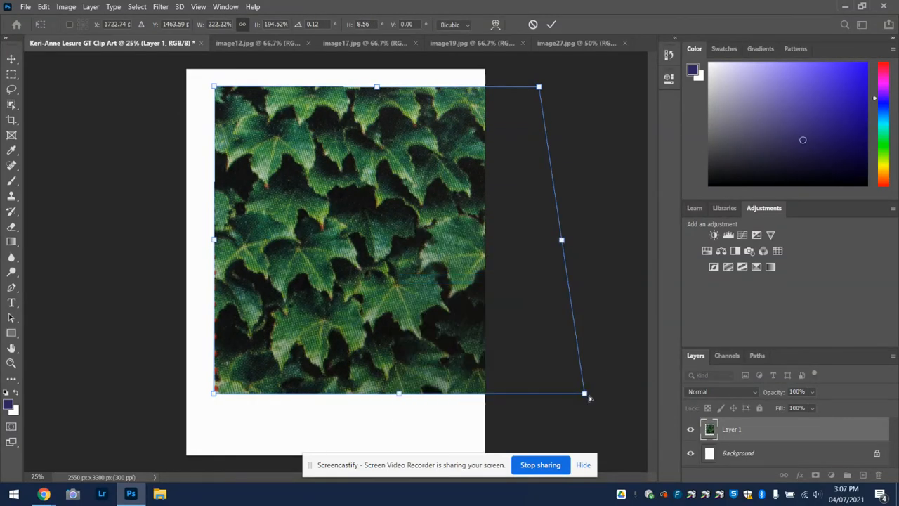
drag(584, 392, 535, 389)
- Scale the ivy picture to about 292%, position it to cover the whole page, and apply the transform
right_click(368, 190)
click(450, 246)
right_click(430, 293)
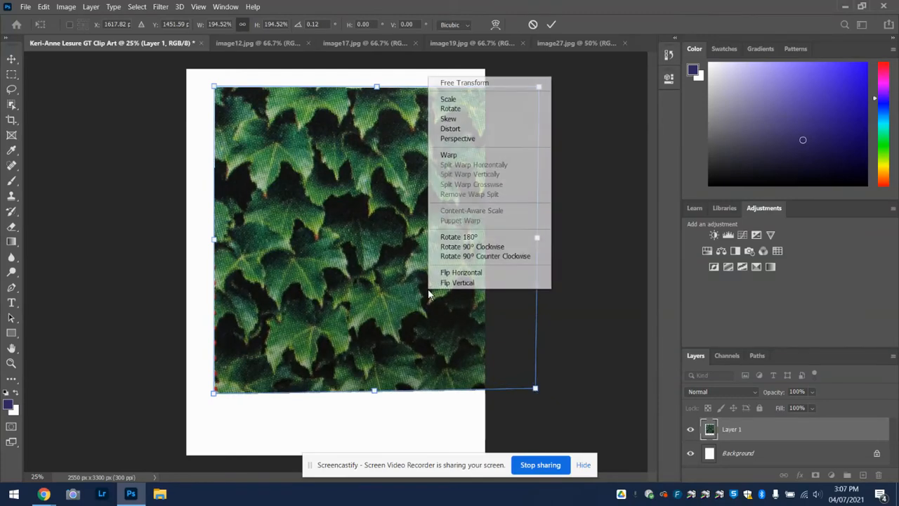
click(462, 102)
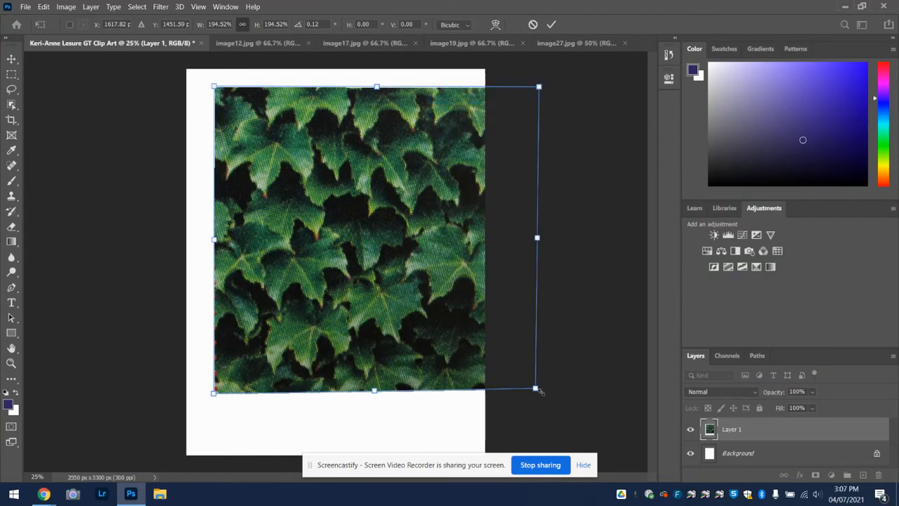
drag(534, 388, 617, 465)
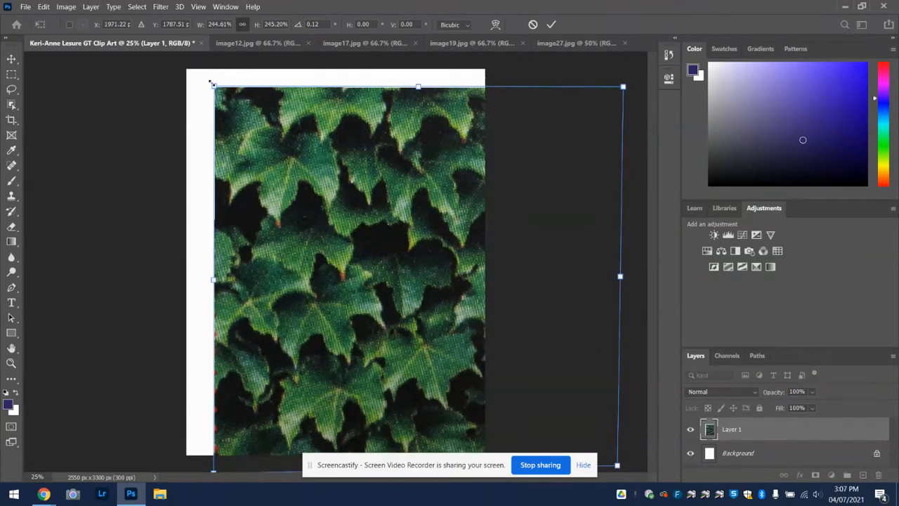
drag(212, 86, 118, 37)
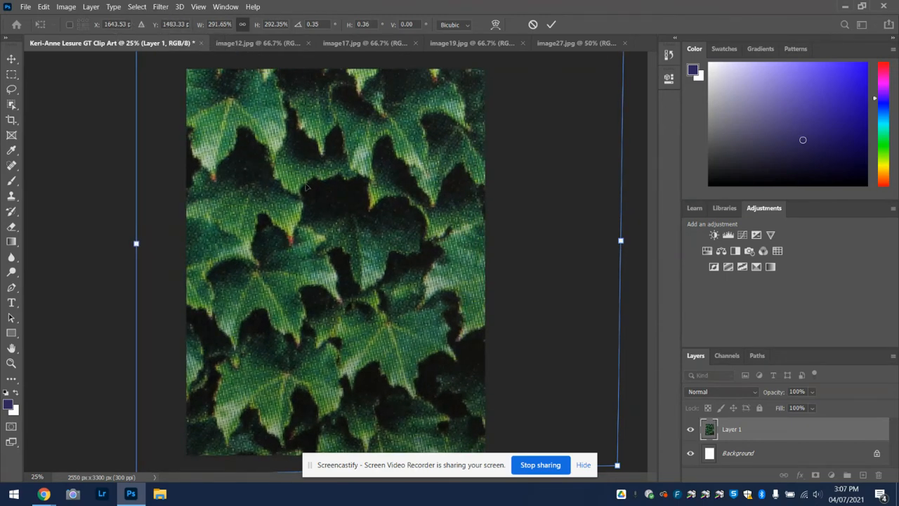
drag(308, 185, 257, 186)
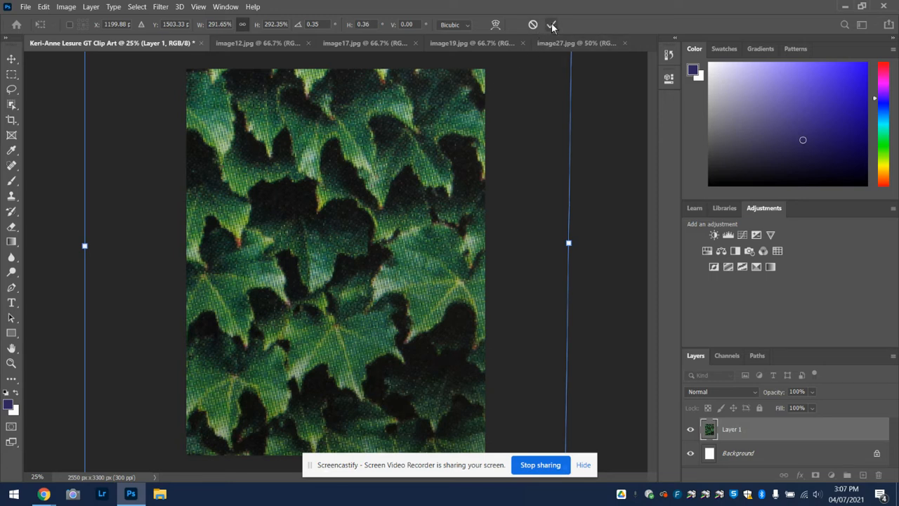
key(Return)
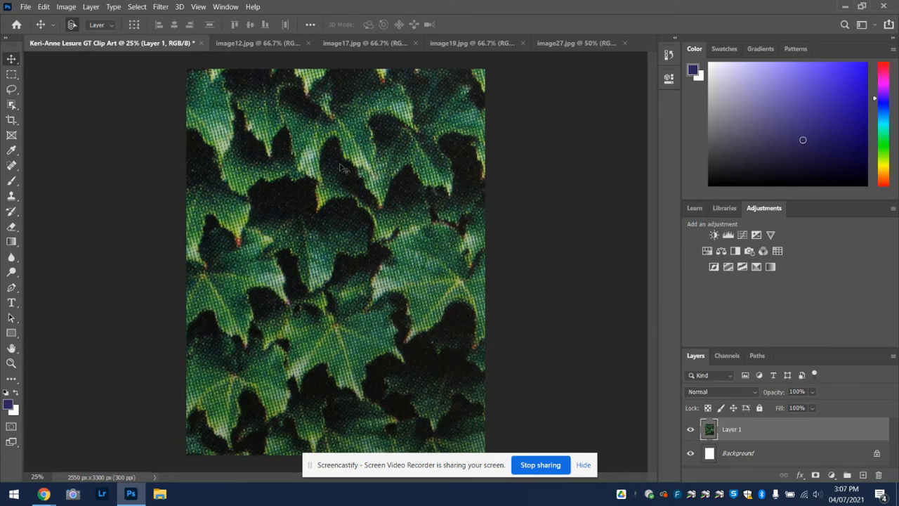
- Copy the baby doll picture from image17.jpg into the Clip Art document, placing it over the ivy slightly above the page's middle
click(257, 44)
click(346, 43)
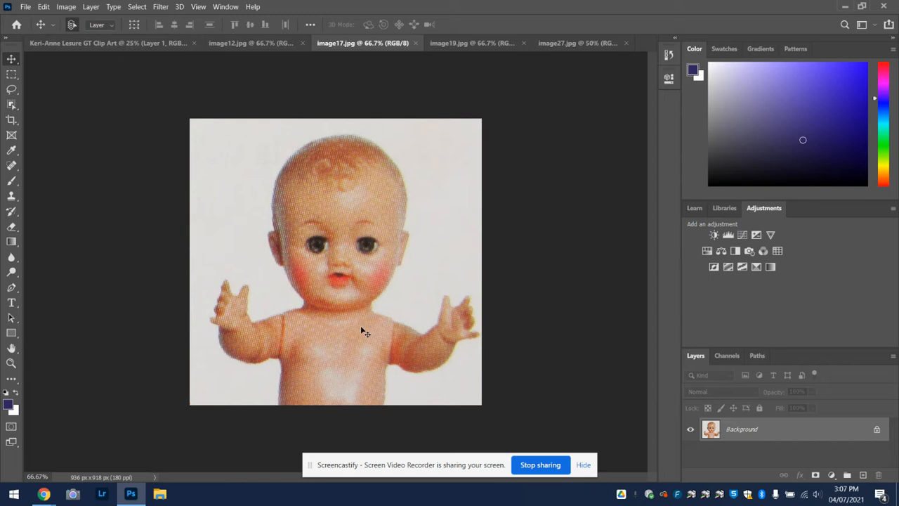
drag(361, 328, 314, 239)
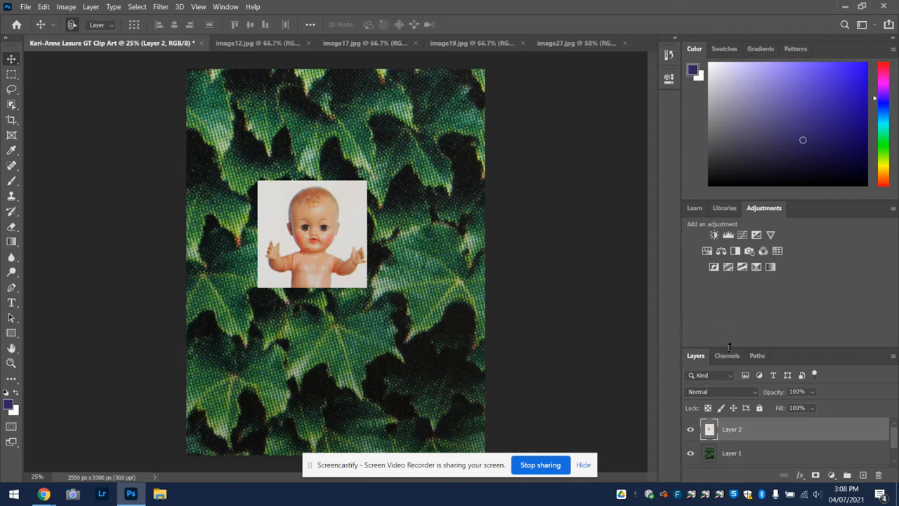
- Enlarge the Layers panel and select each layer from Background upward, ending on the doll's Layer 2 with the Move tool active
drag(729, 344, 744, 212)
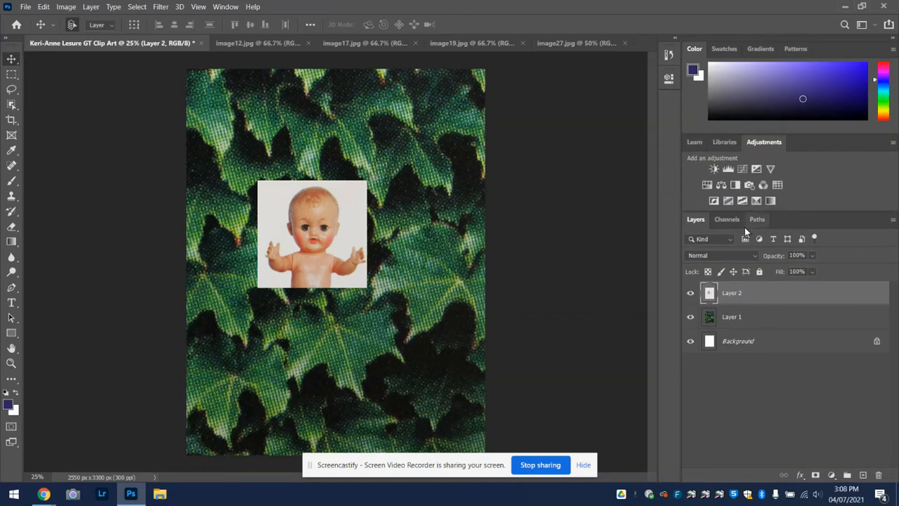
click(753, 344)
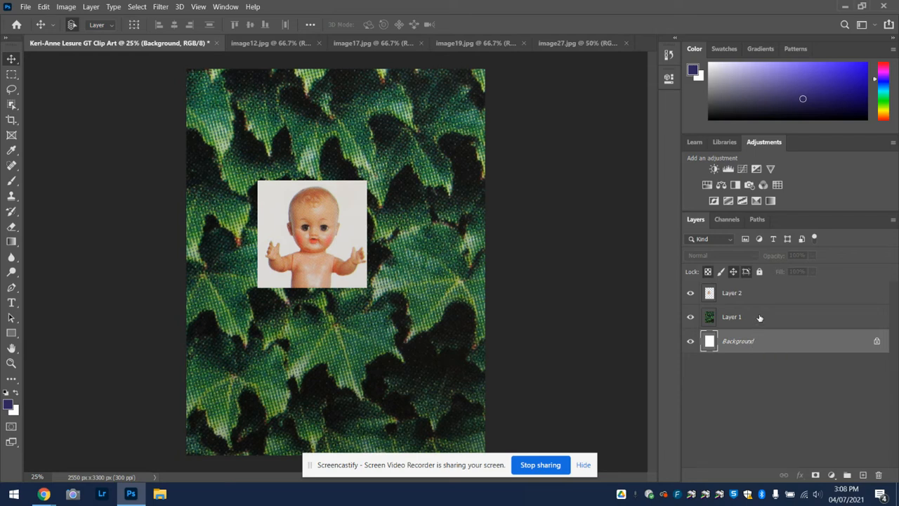
click(759, 318)
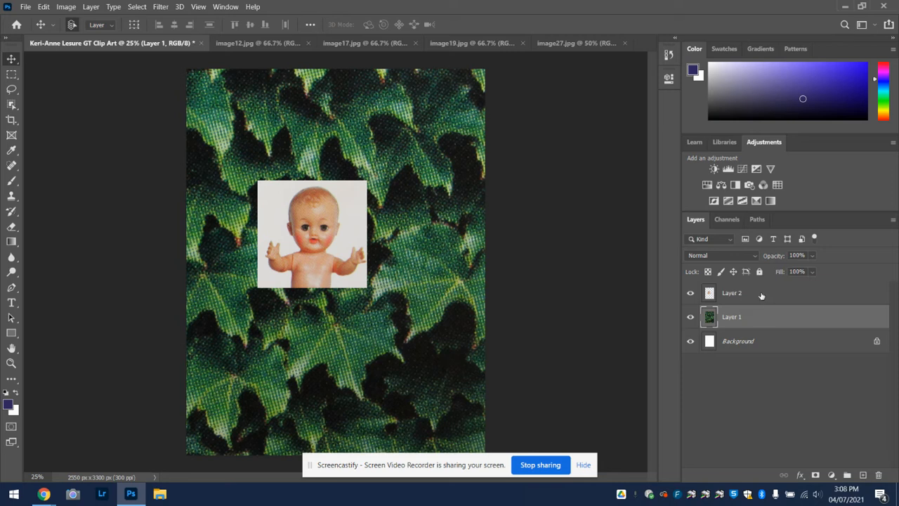
click(761, 296)
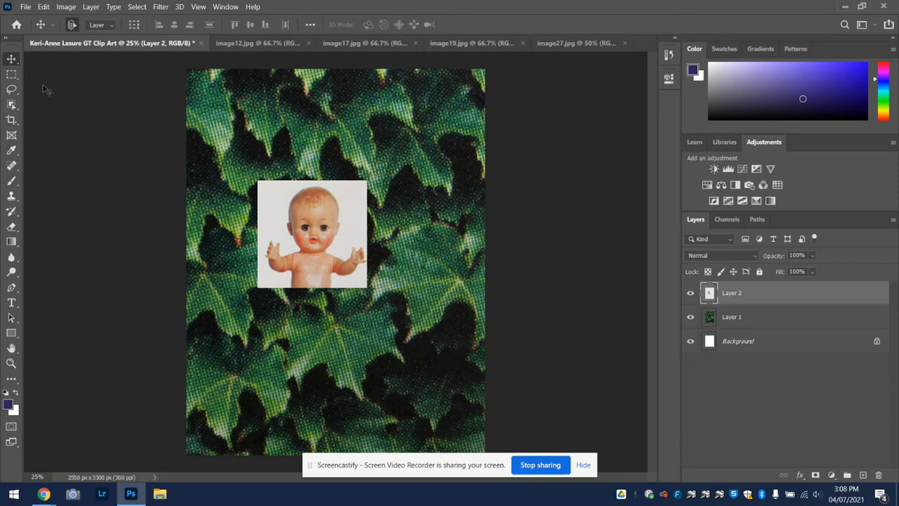
click(9, 56)
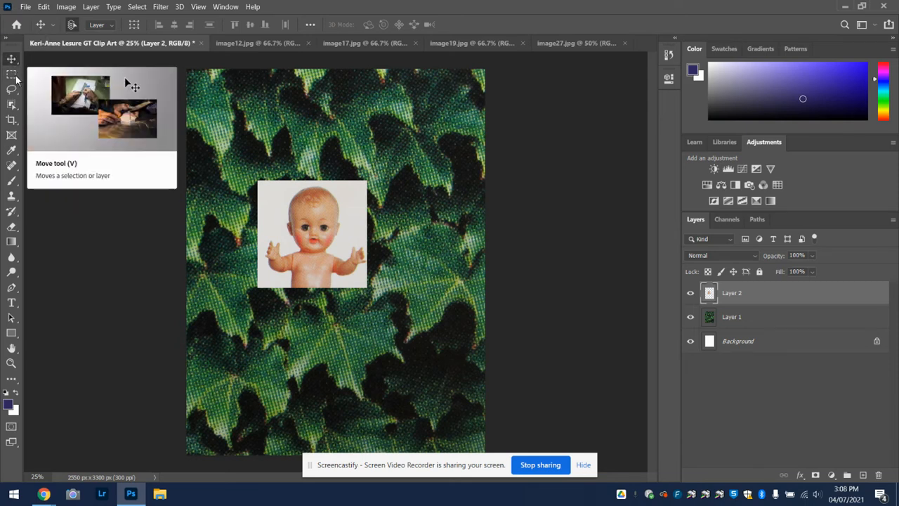
- Select the white background around the doll on Layer 2 using the Magic Wand tool
click(12, 75)
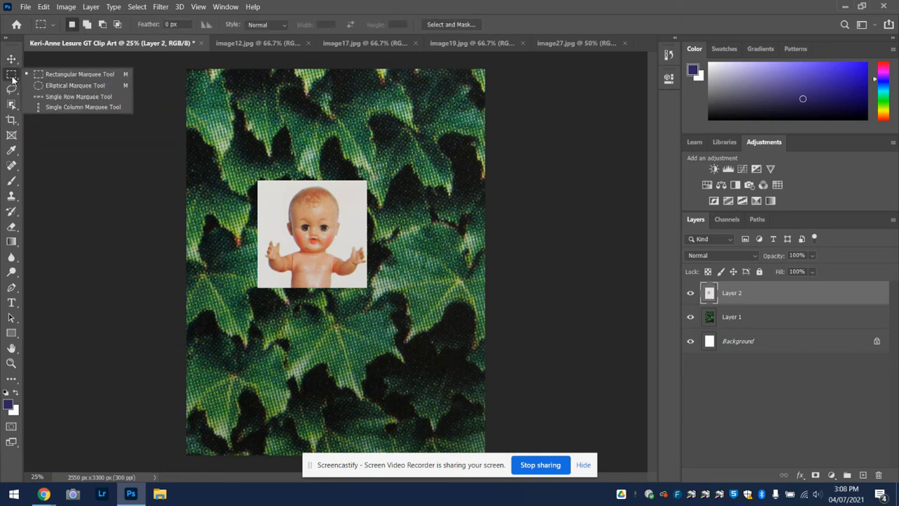
click(14, 91)
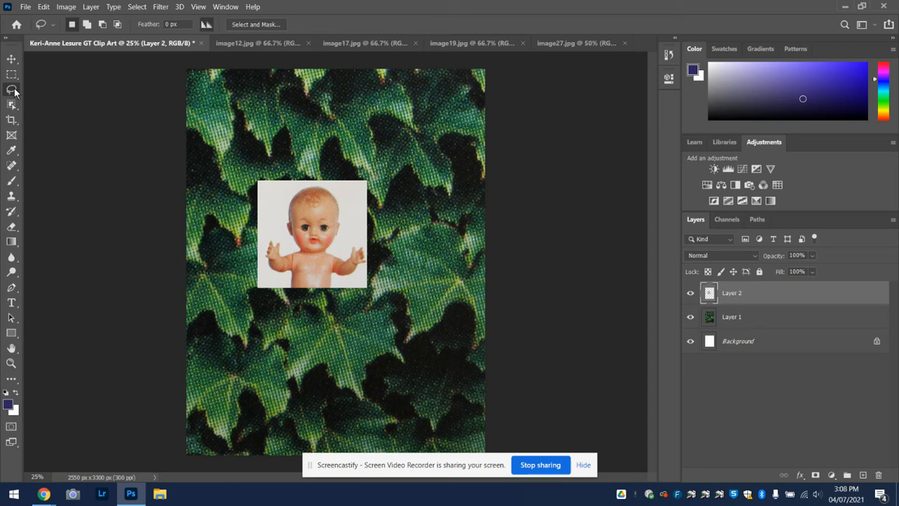
click(15, 92)
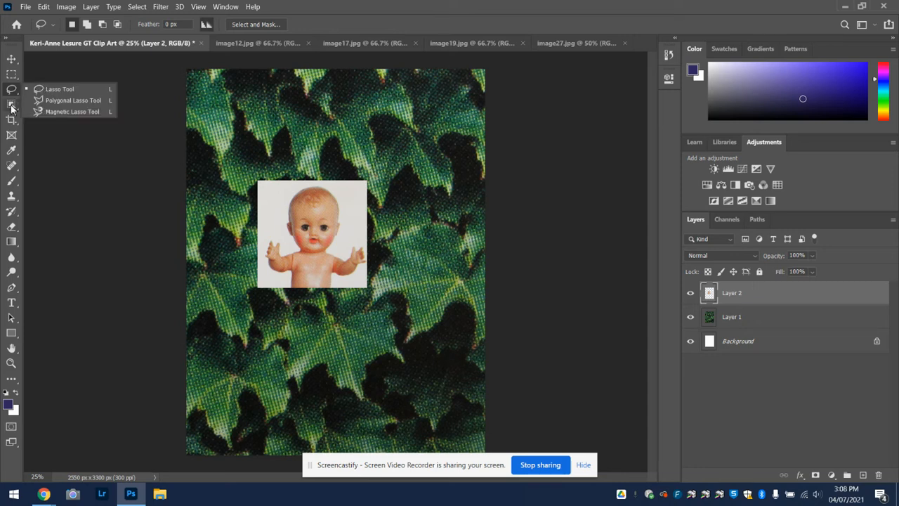
click(11, 105)
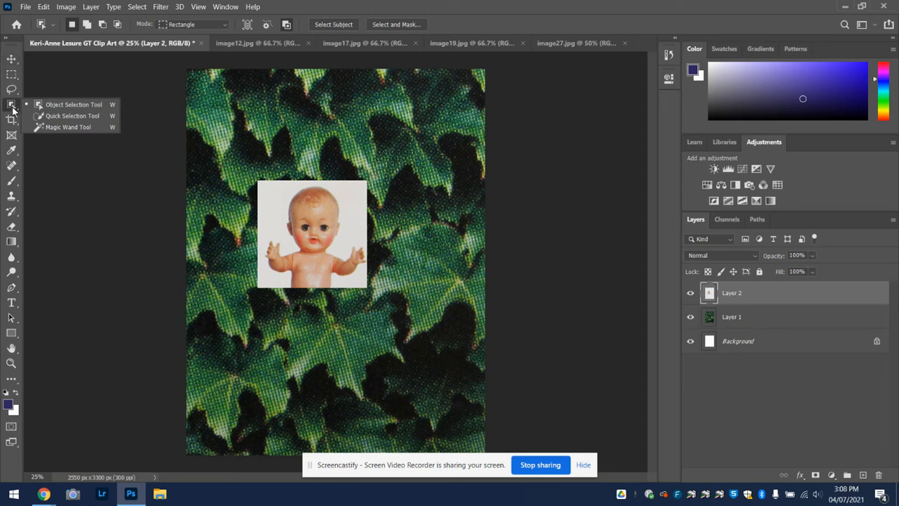
click(93, 126)
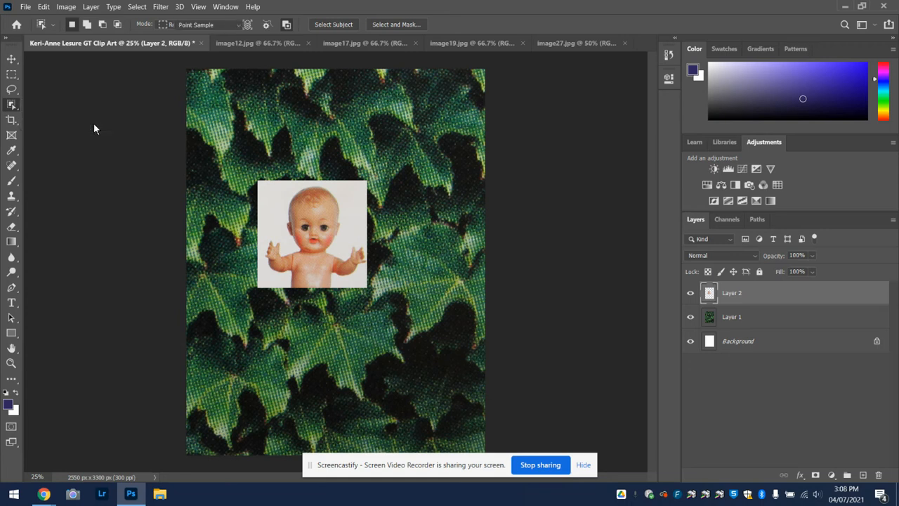
click(271, 200)
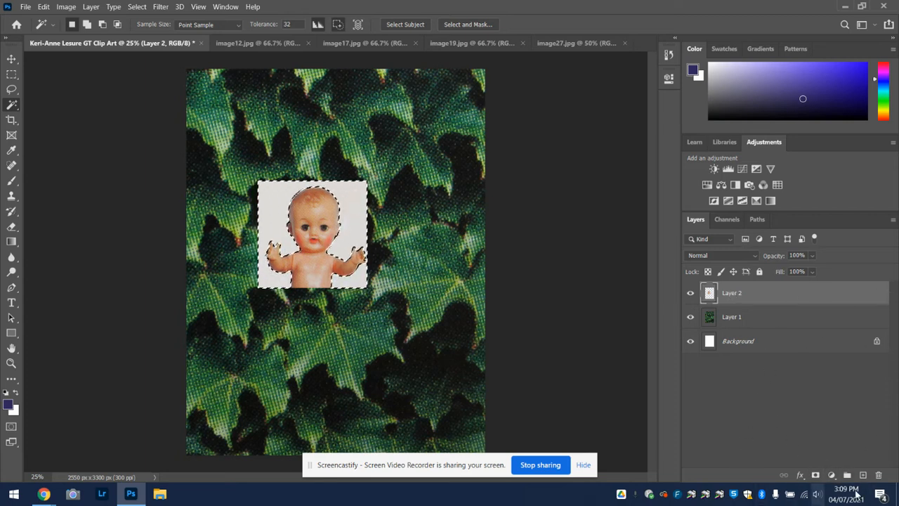
- Undo the trial mask, invert the selection, and add a layer mask to Layer 2 that keeps only the doll
click(815, 475)
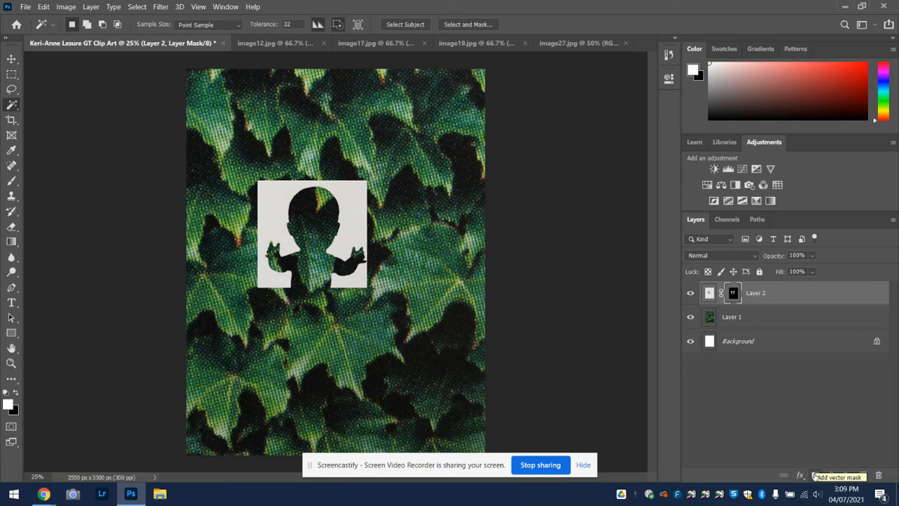
key(ctrl+z)
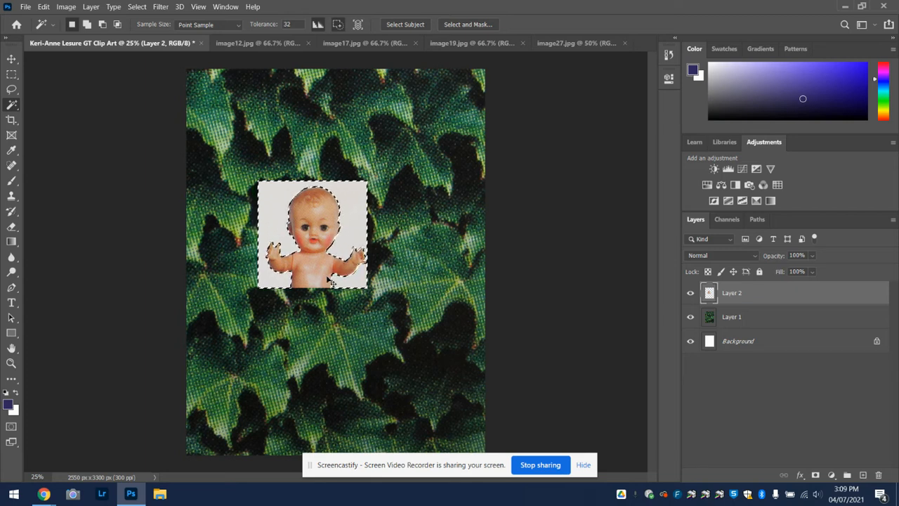
key(ctrl+shift+i)
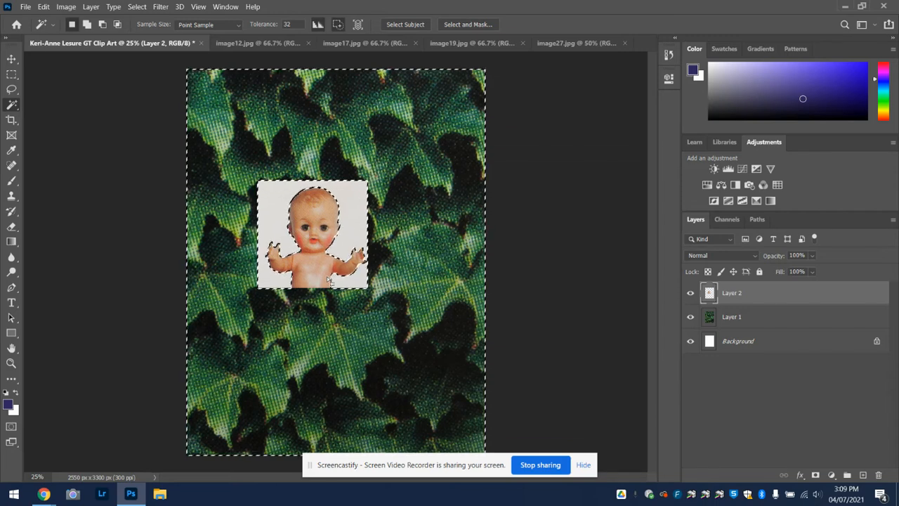
click(814, 476)
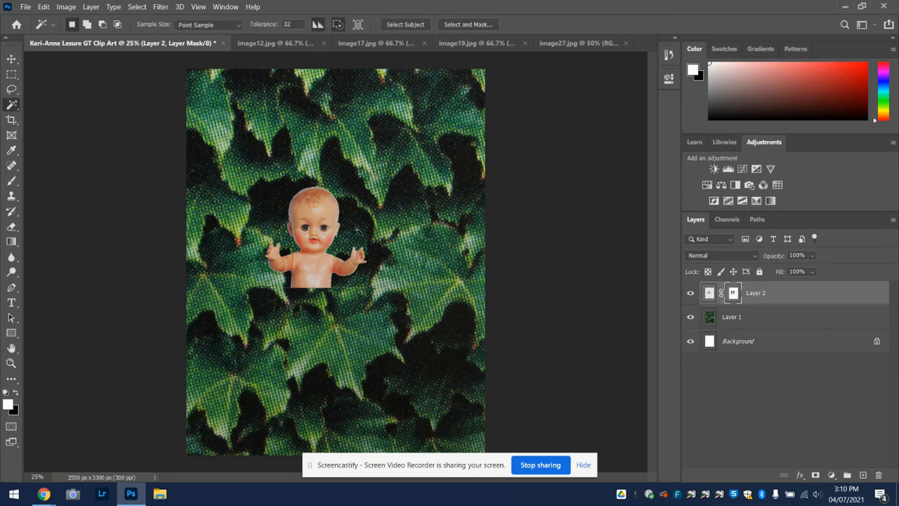
- Switch the layer list to large thumbnails
click(893, 220)
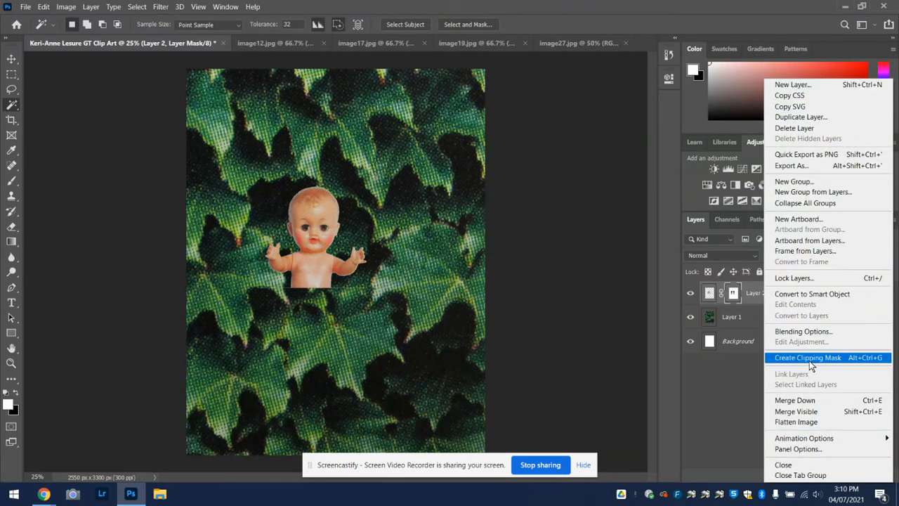
click(735, 386)
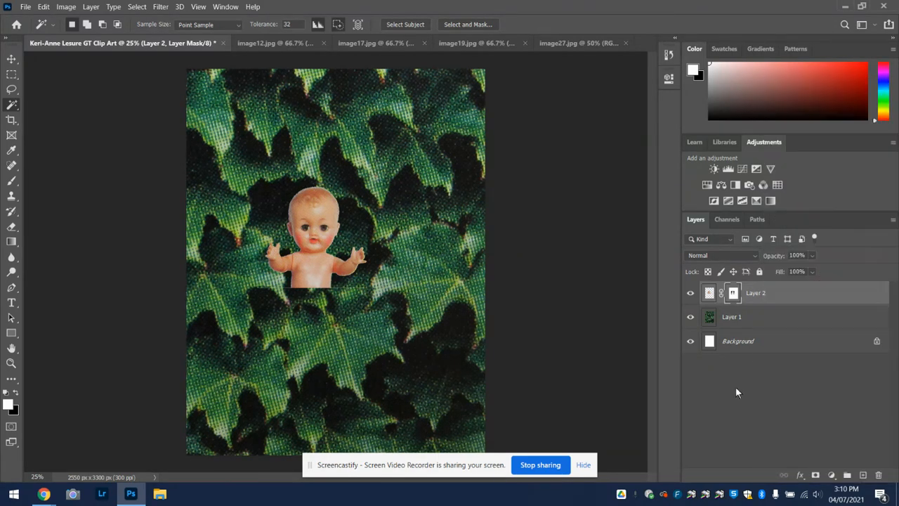
right_click(750, 368)
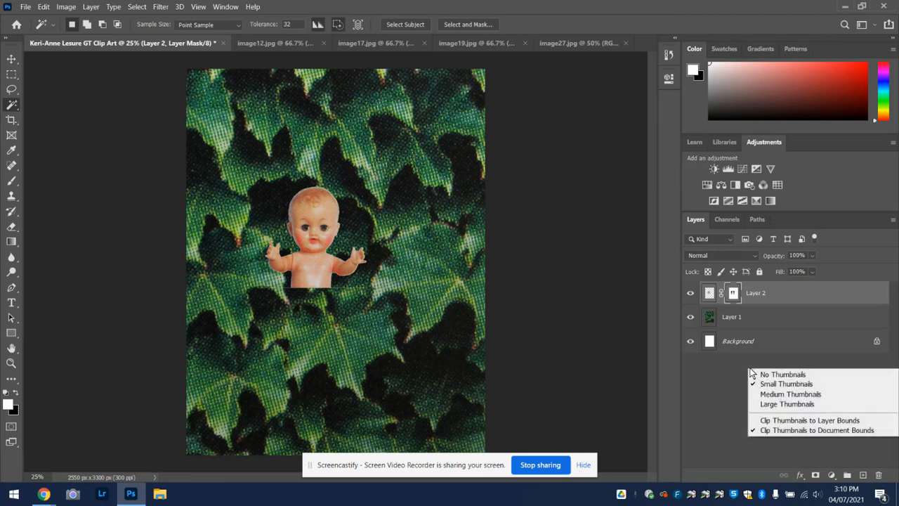
click(802, 405)
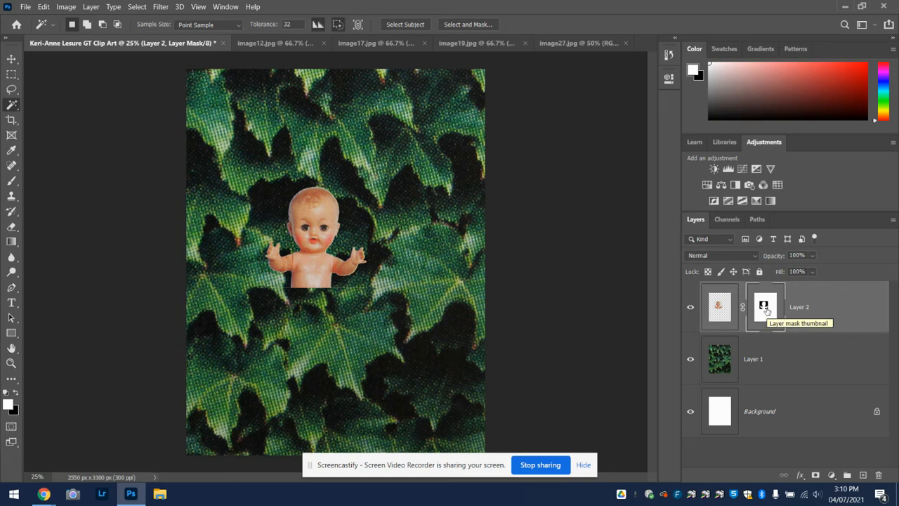
- Select Layer 2 with the Move tool active and move the masked doll slightly down and to the right
click(11, 63)
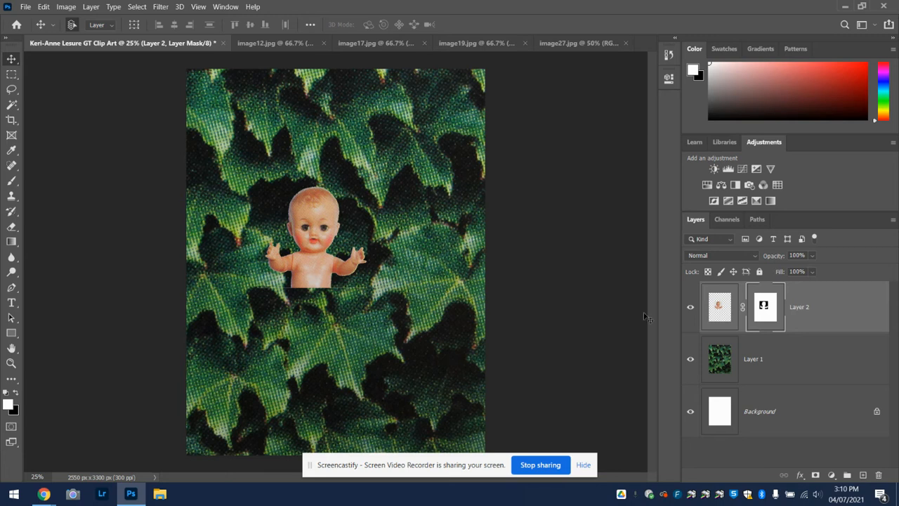
click(841, 311)
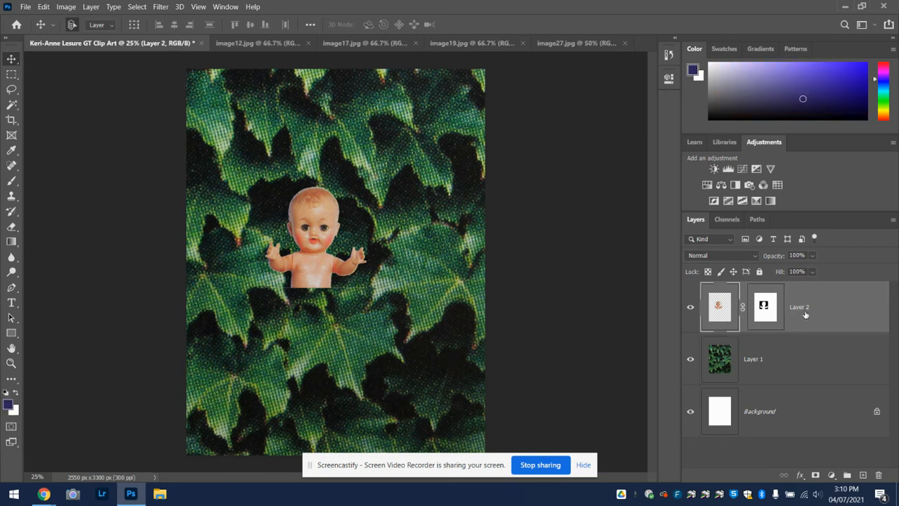
click(819, 365)
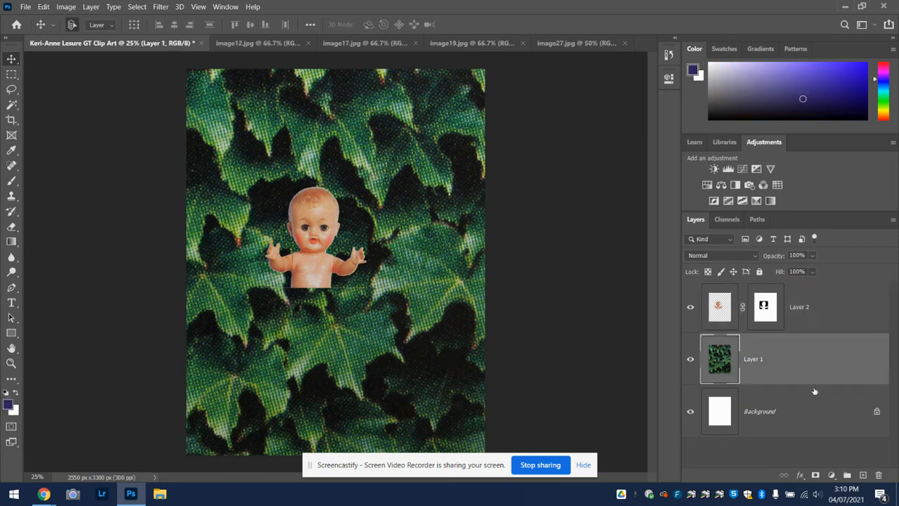
click(812, 404)
click(829, 298)
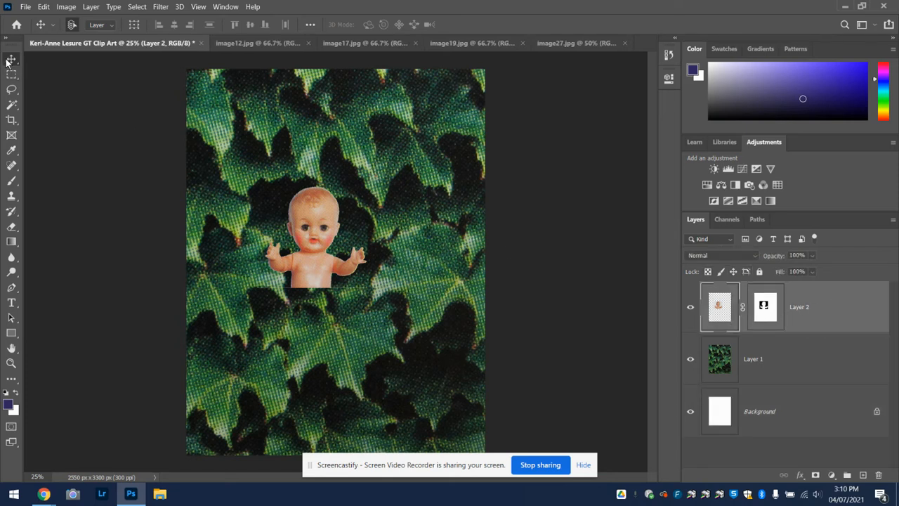
drag(321, 232, 326, 250)
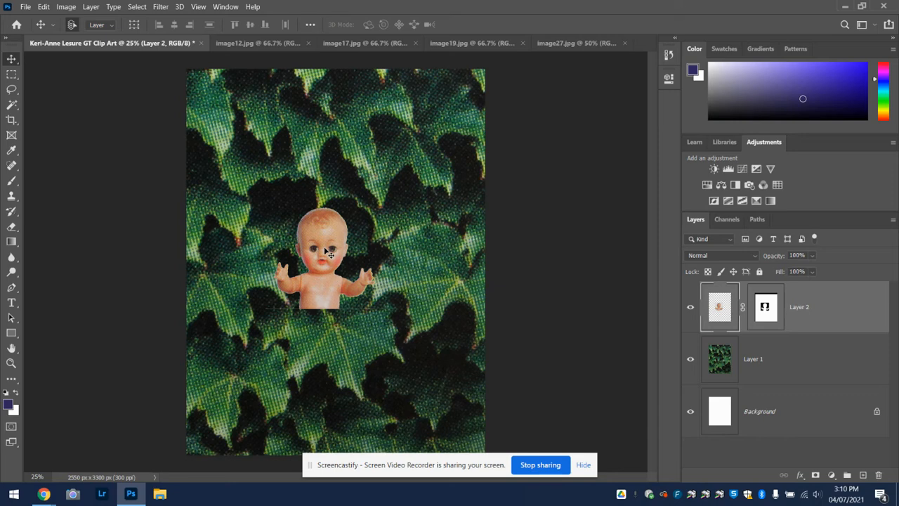
- Scale the doll to about 226% with Free Transform, roughly centre it across the page's upper and middle area, and apply
click(43, 9)
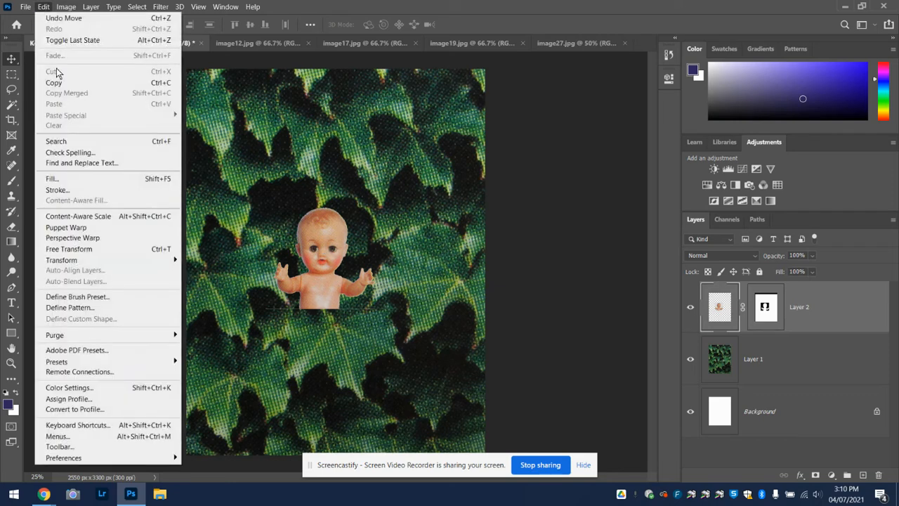
click(70, 249)
drag(374, 202, 464, 113)
right_click(386, 192)
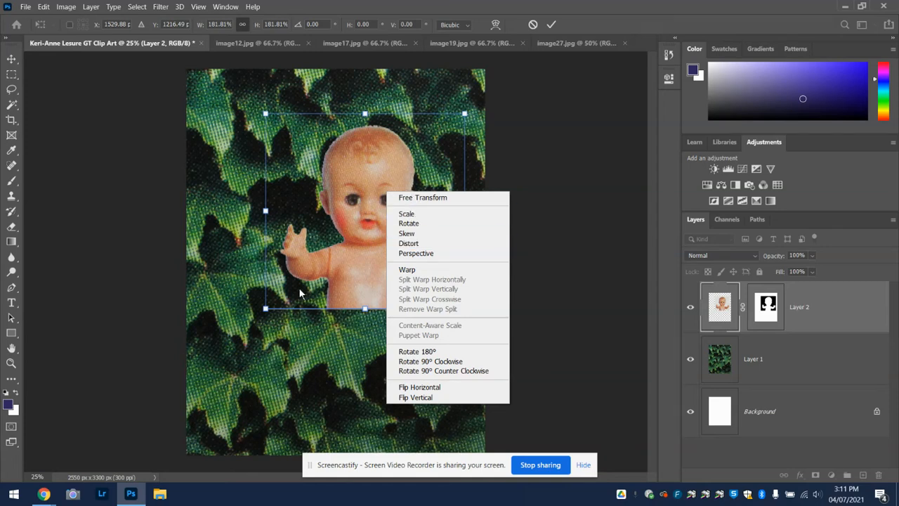
click(353, 216)
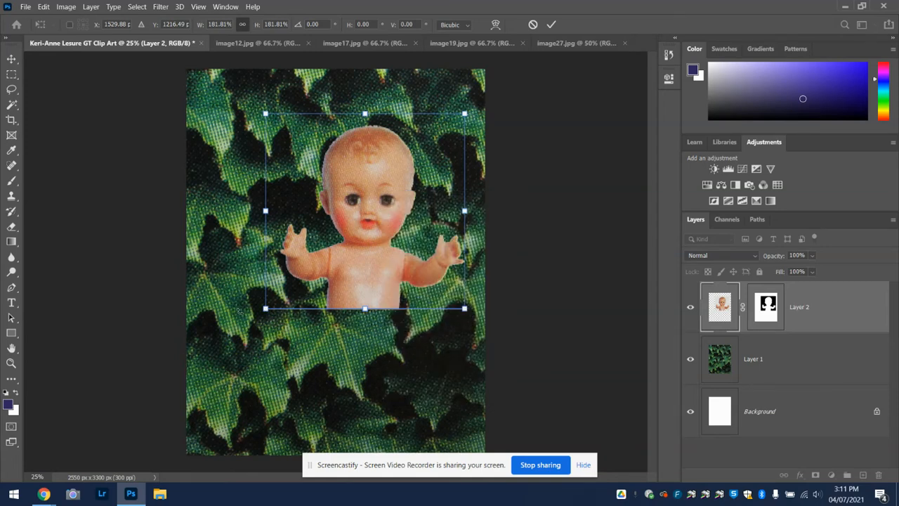
drag(265, 308, 218, 355)
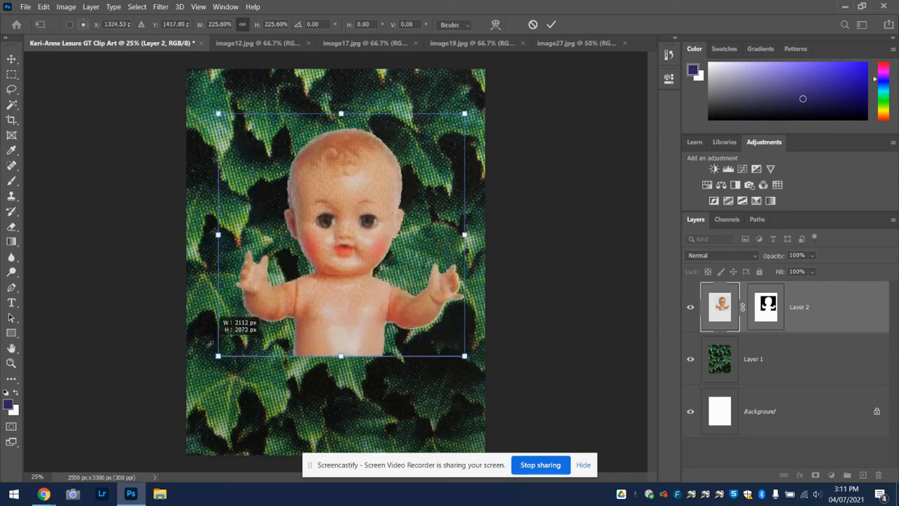
drag(343, 294, 334, 285)
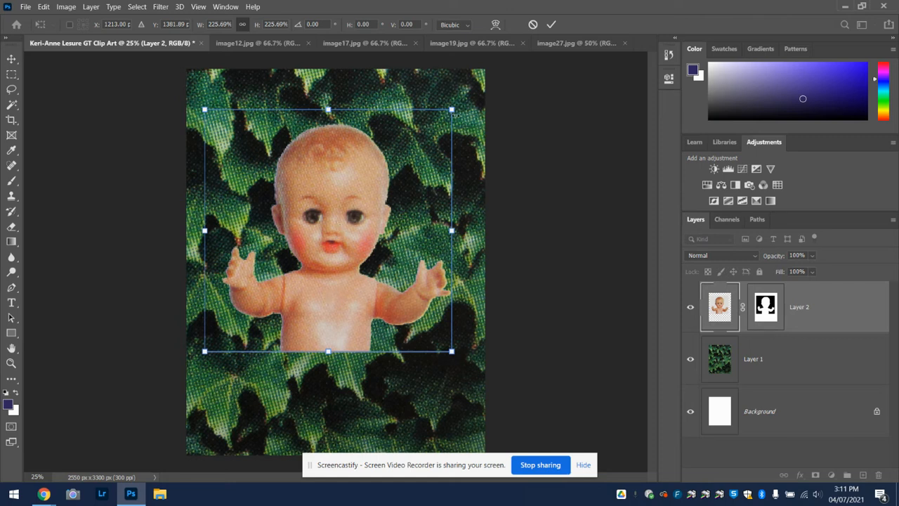
click(551, 25)
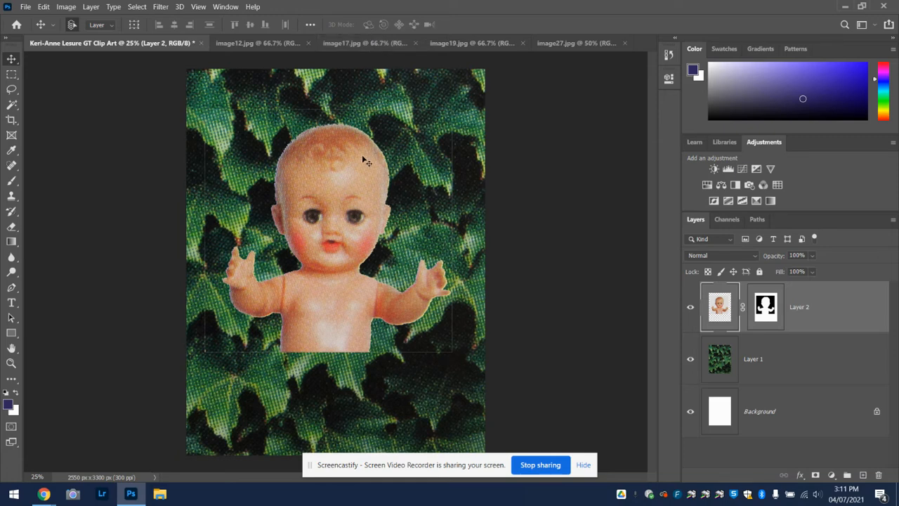
- Copy the red wheelbarrow picture from image19.jpg into the Clip Art document, placing it over the doll's lower-right part
click(375, 40)
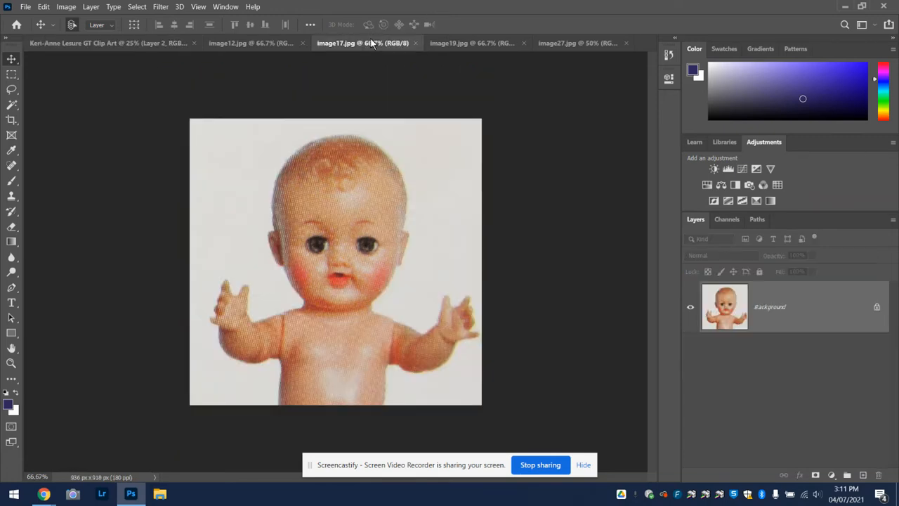
click(458, 43)
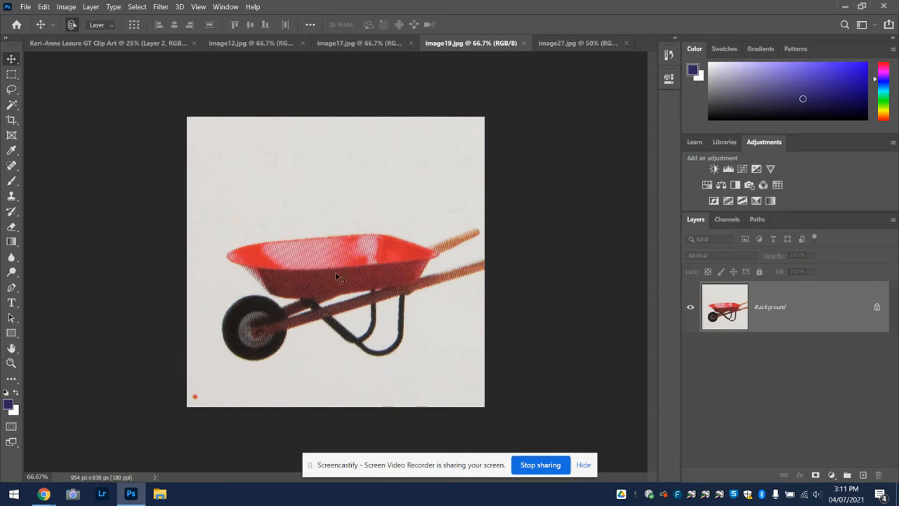
drag(353, 254, 383, 318)
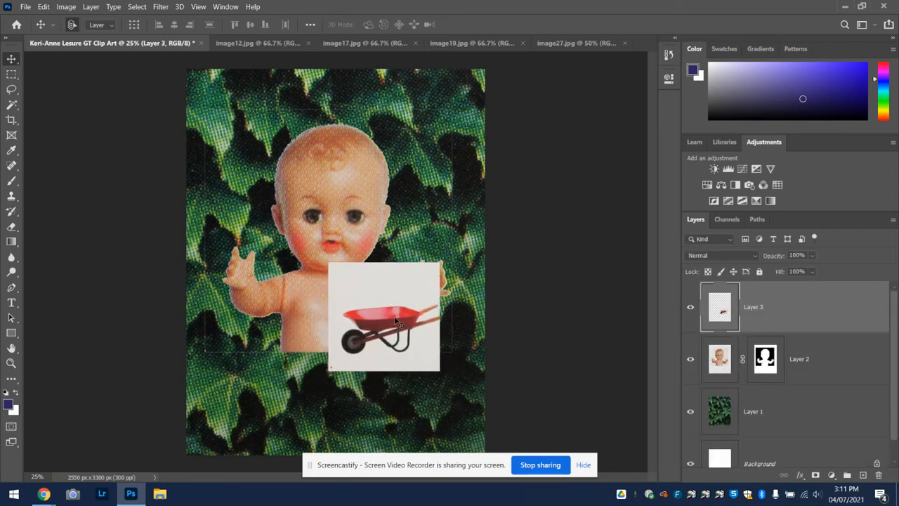
- Select the off-white background around the wheelbarrow on Layer 3 using the Magic Wand tool
click(14, 106)
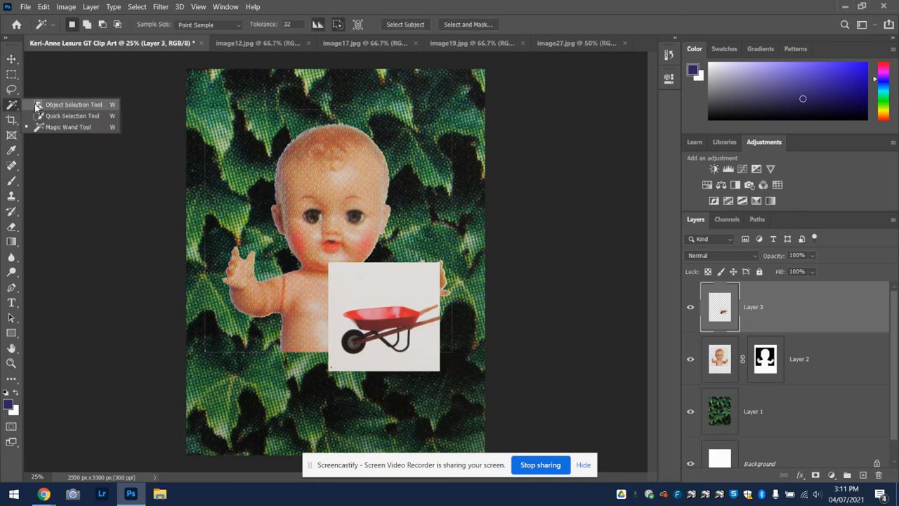
click(69, 127)
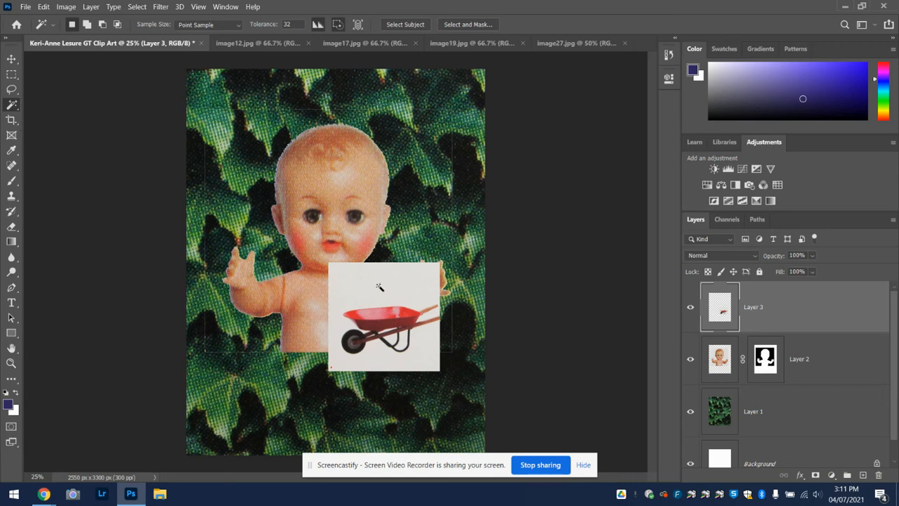
click(379, 285)
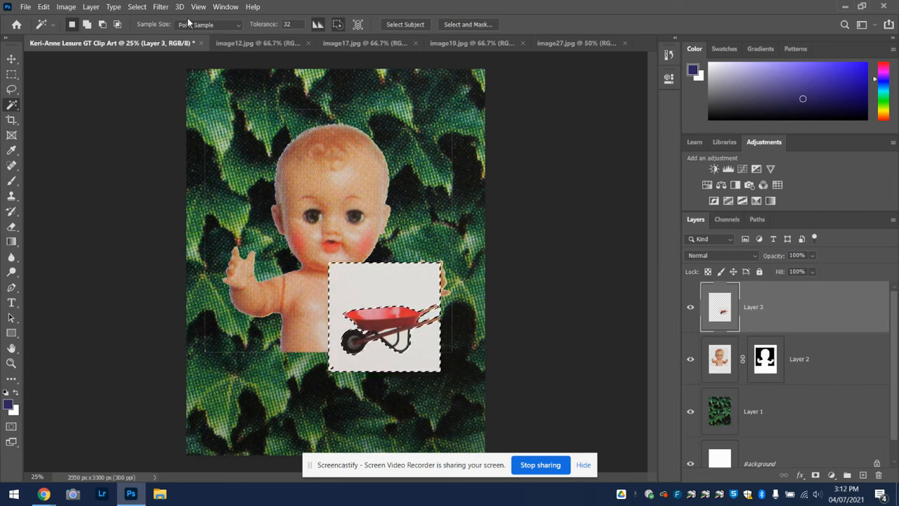
- Add the enclosed background gaps between the wheelbarrow's legs to the selection, and invert the selection
click(87, 25)
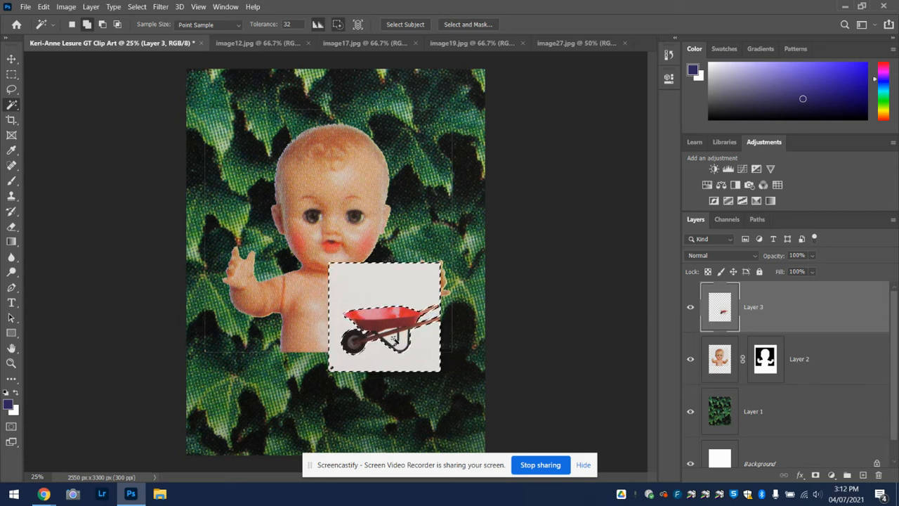
key(ctrl+plus)
key(ctrl+plus)
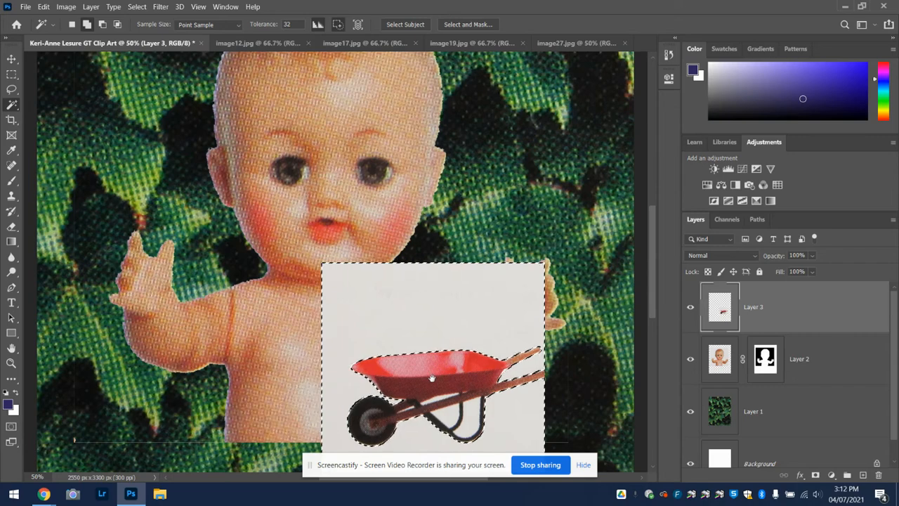
drag(434, 377, 371, 294)
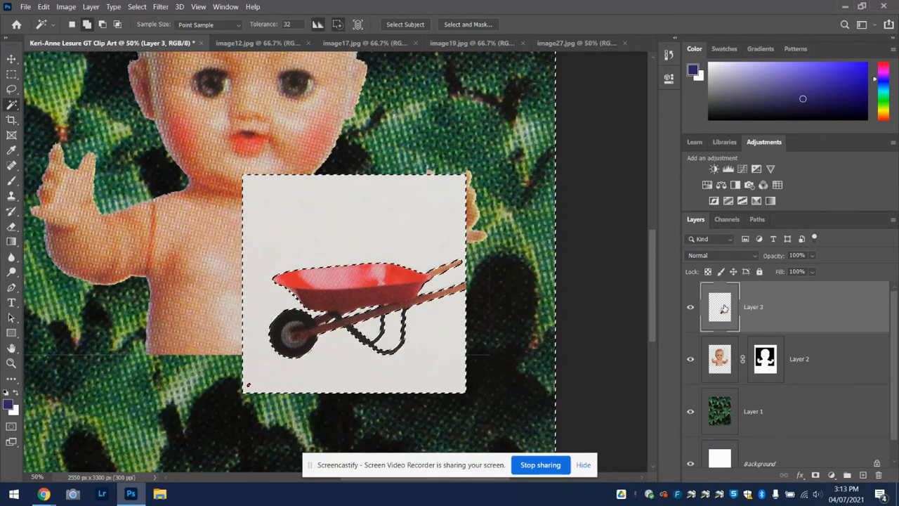
click(695, 223)
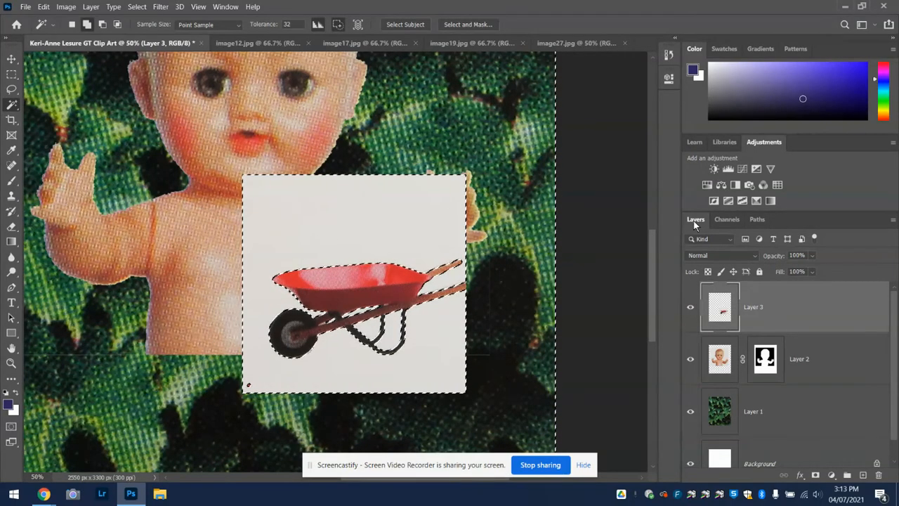
- Mask out the wheelbarrow's background on Layer 3 from the selection, and move the wheelbarrow down beneath the doll's torso
click(816, 475)
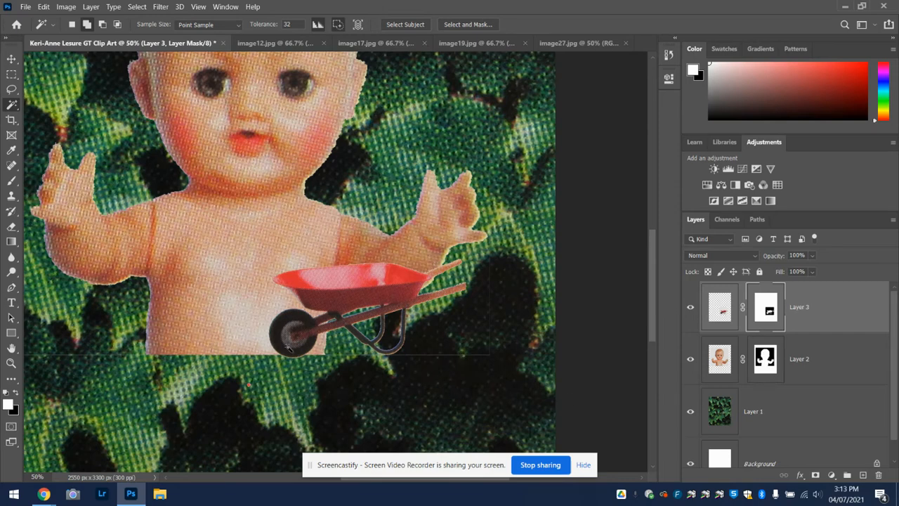
click(12, 60)
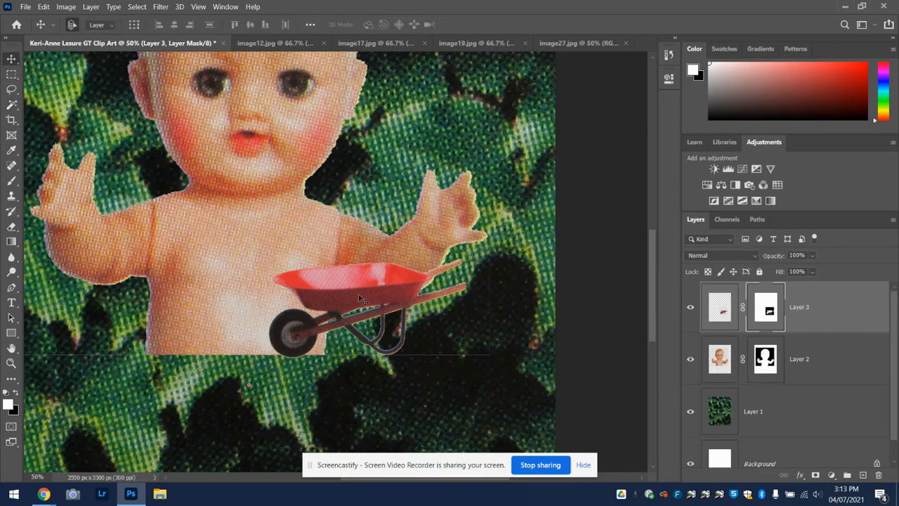
drag(381, 298, 221, 377)
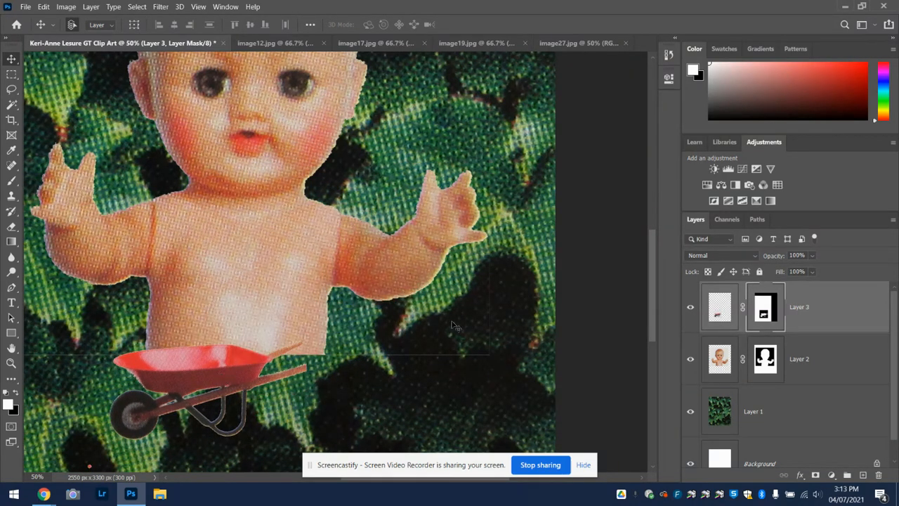
key(ctrl)
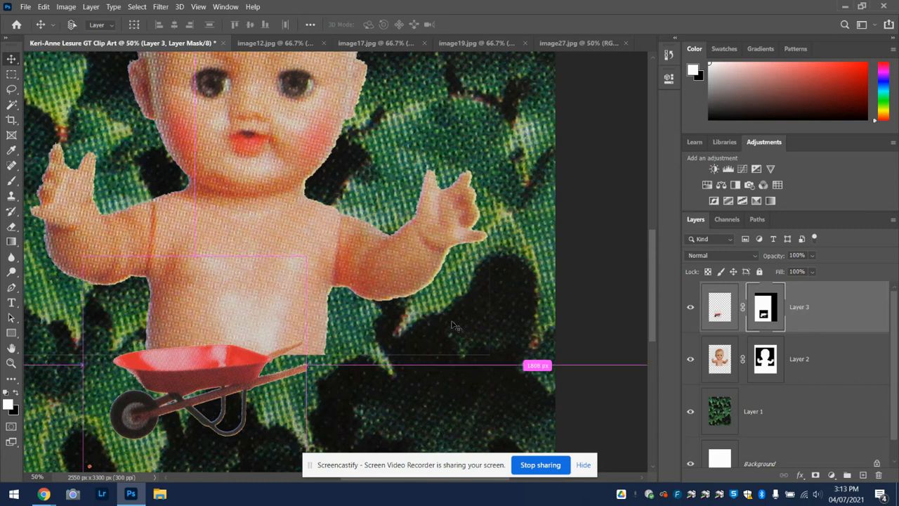
key(ctrl+minus)
key(ctrl+minus)
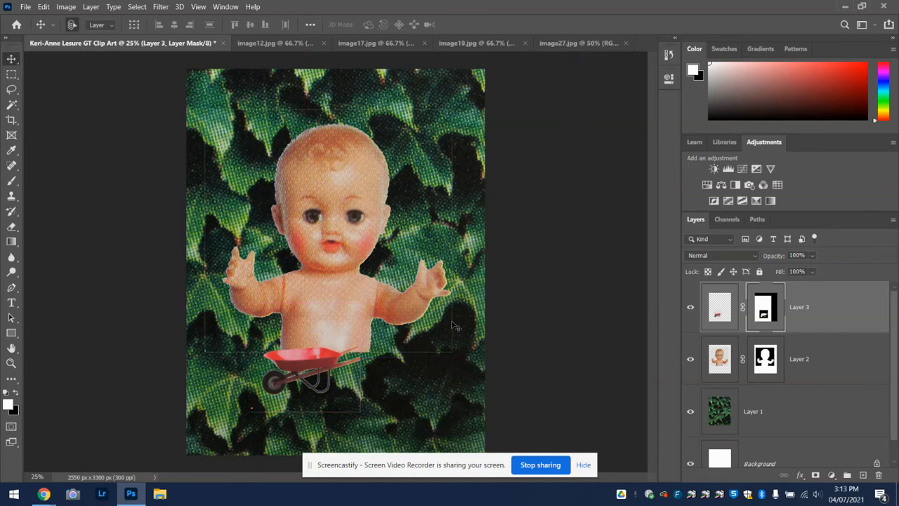
key(ctrl)
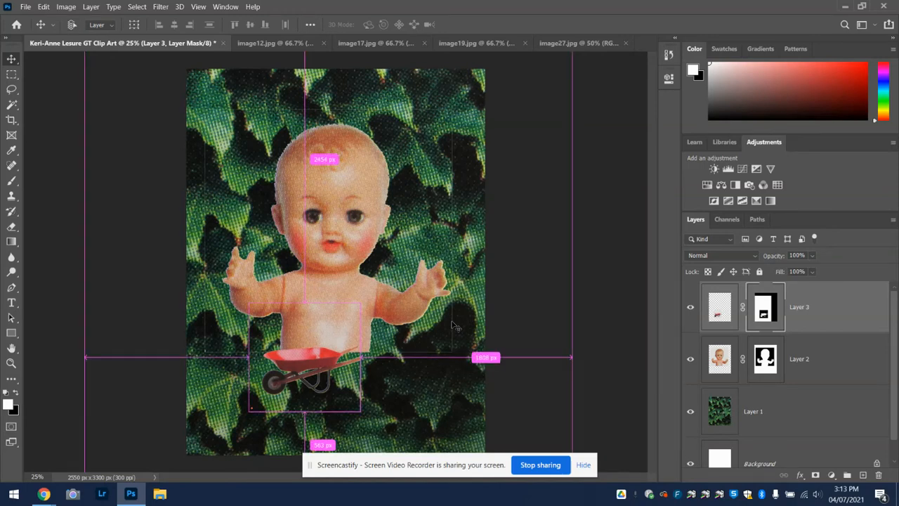
key(ctrl+plus)
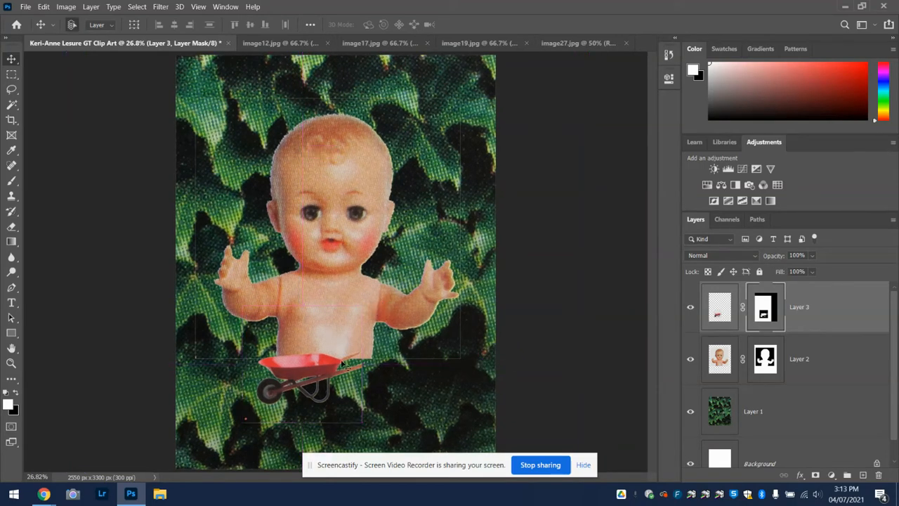
mouse_move(301, 370)
mouse_down()
mouse_move(338, 380)
mouse_move(314, 372)
mouse_up()
- Scale the wheelbarrow to about 216% with Free Transform, centre it under the doll's torso, and apply
click(43, 7)
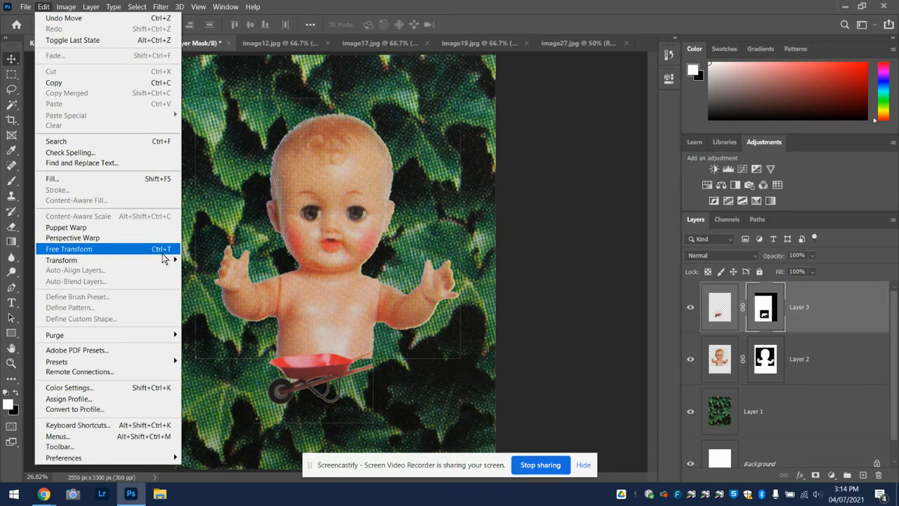
key(ctrl)
click(305, 360)
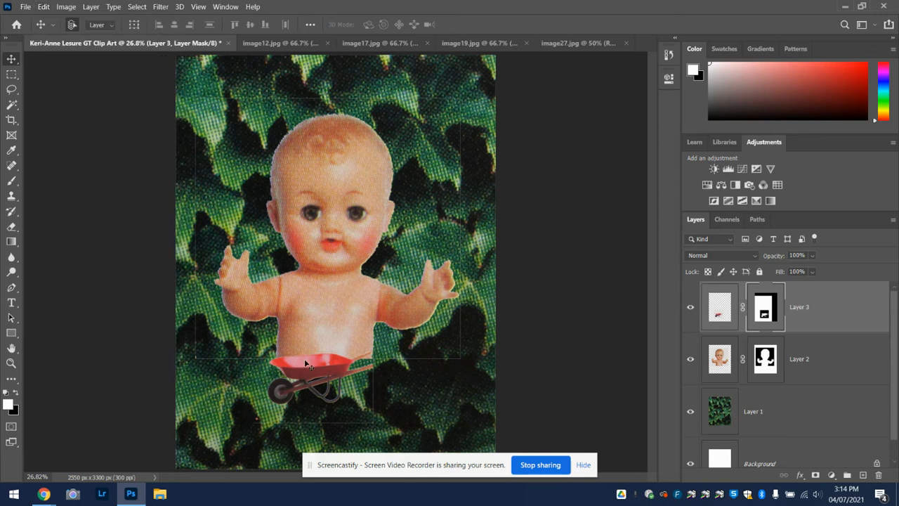
key(ctrl+t)
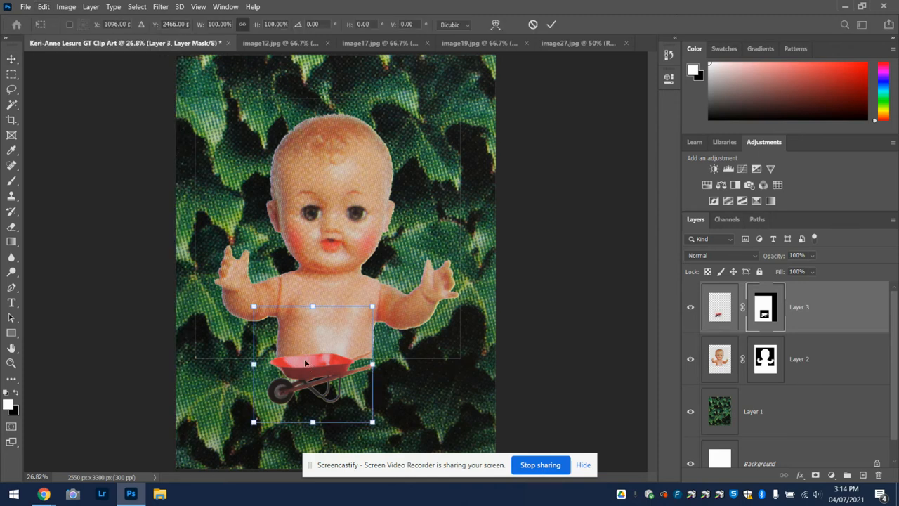
drag(373, 306, 511, 170)
drag(393, 323, 335, 373)
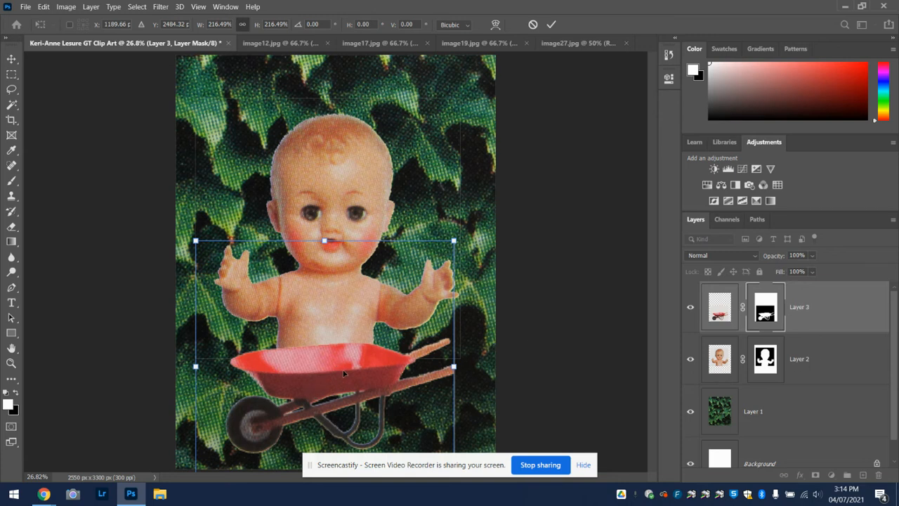
key(Return)
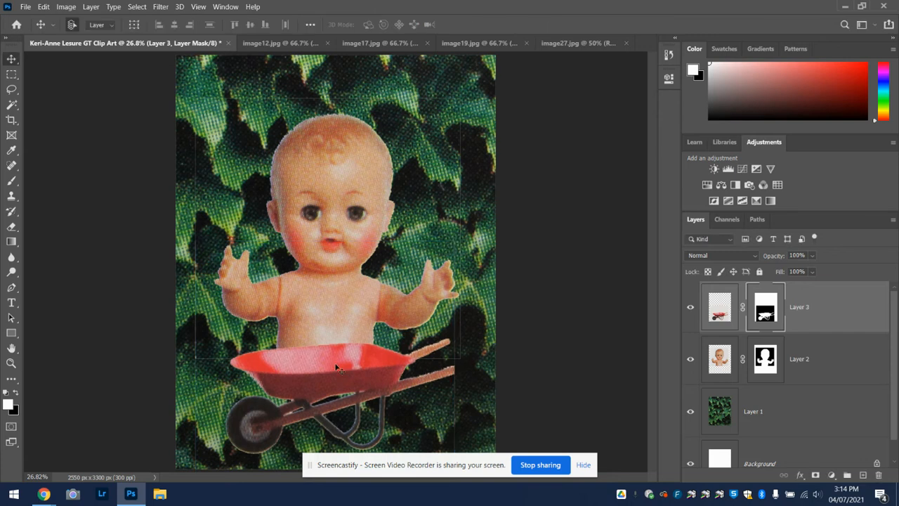
- Reorder the doll's Layer 2 above the wheelbarrow's Layer 3, and lower the doll so it sits in the wheelbarrow
click(820, 361)
drag(826, 363, 819, 302)
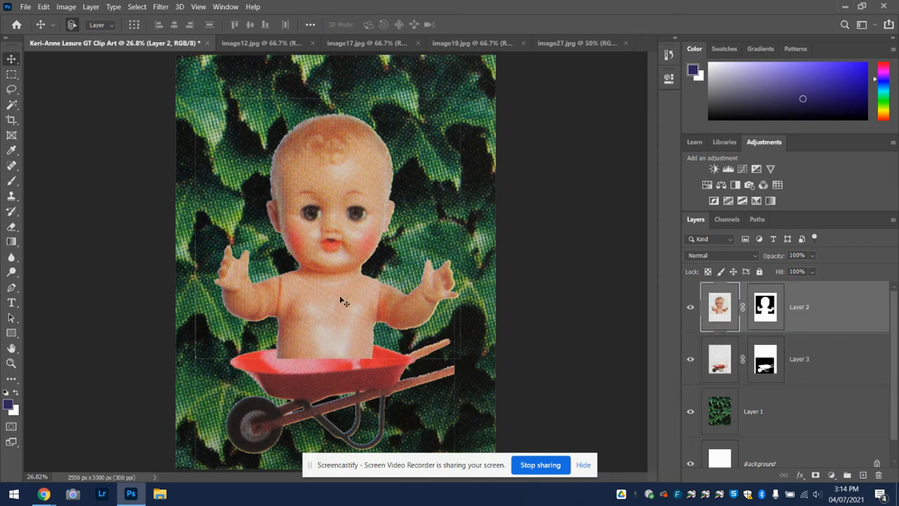
drag(341, 300, 351, 312)
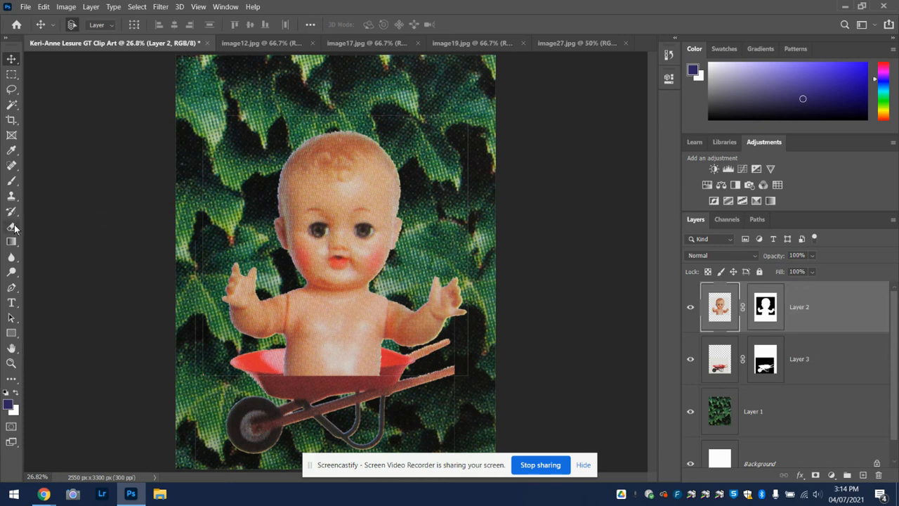
- Set up the Brush tool with black as the foreground colour and a size of 322 px
click(11, 182)
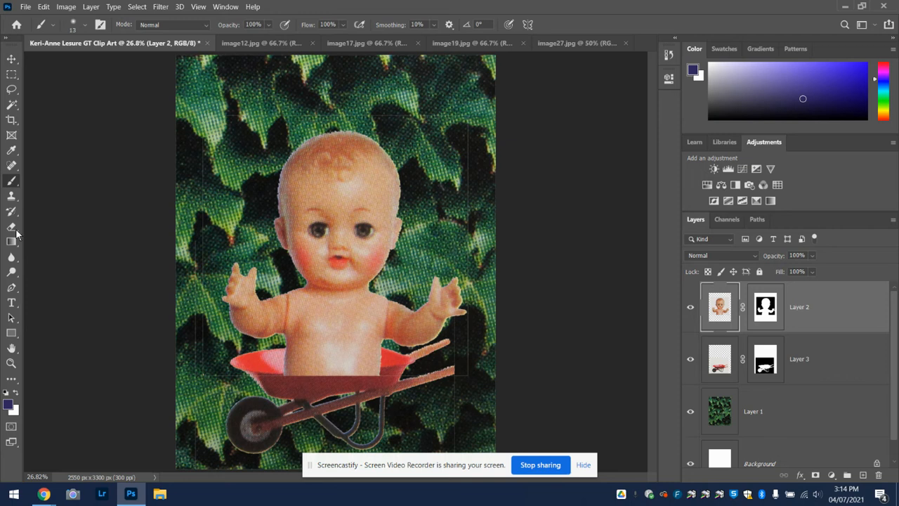
click(6, 394)
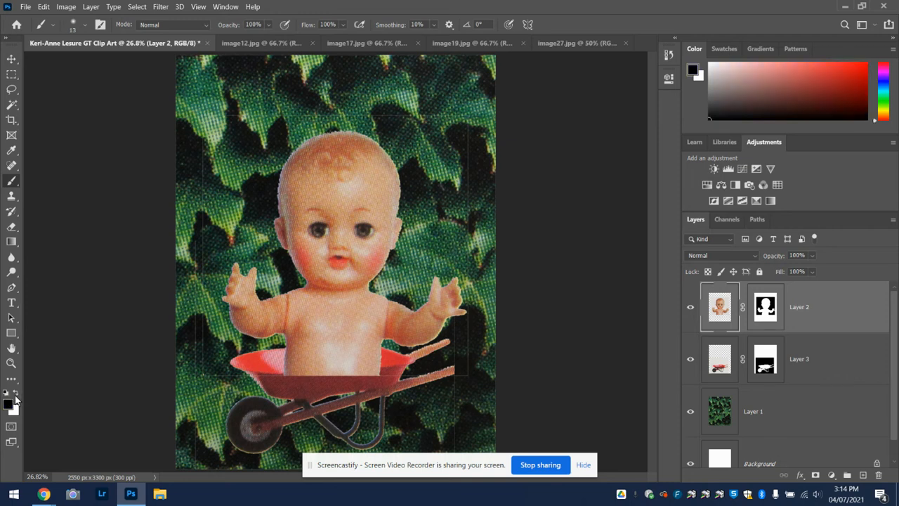
click(15, 394)
click(16, 394)
right_click(328, 332)
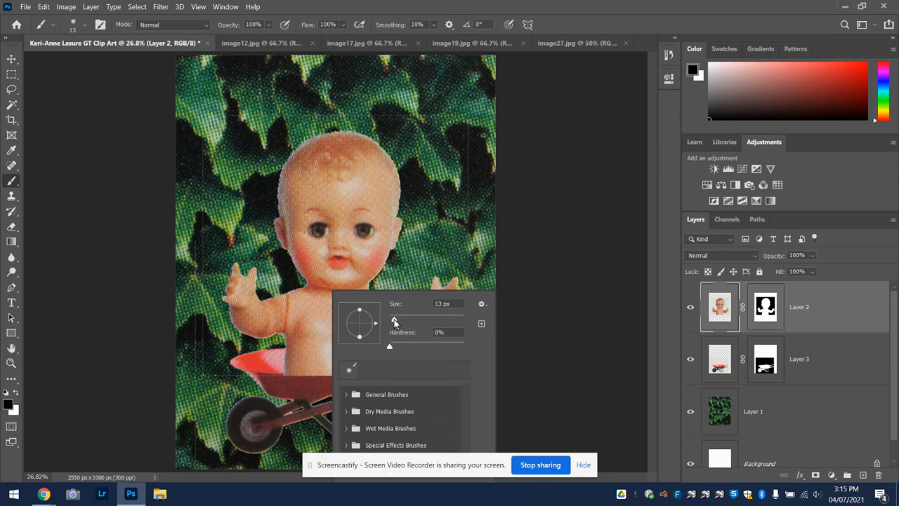
mouse_move(395, 321)
mouse_down()
mouse_move(457, 321)
mouse_move(438, 320)
mouse_move(449, 320)
mouse_up()
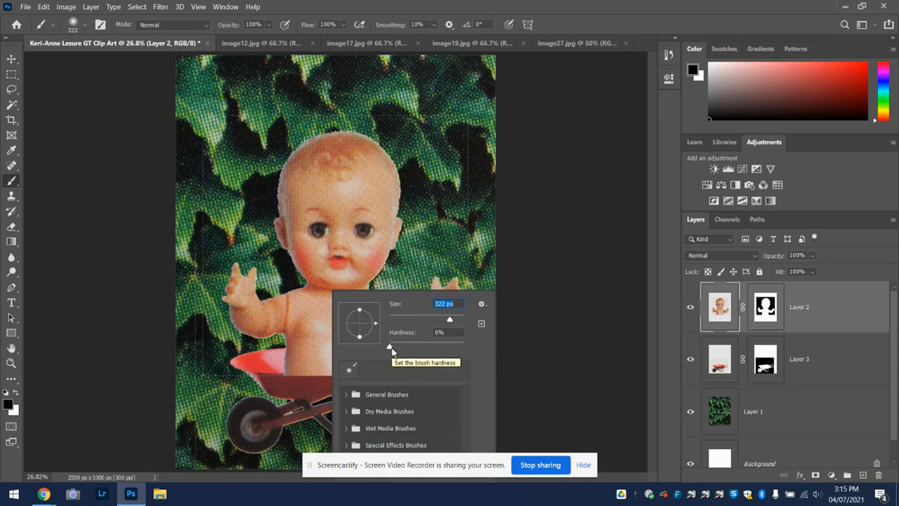
- Try a black dab with 100% brush hardness over the doll's lower edge on the Layer 2 image, and undo it
drag(392, 350, 389, 351)
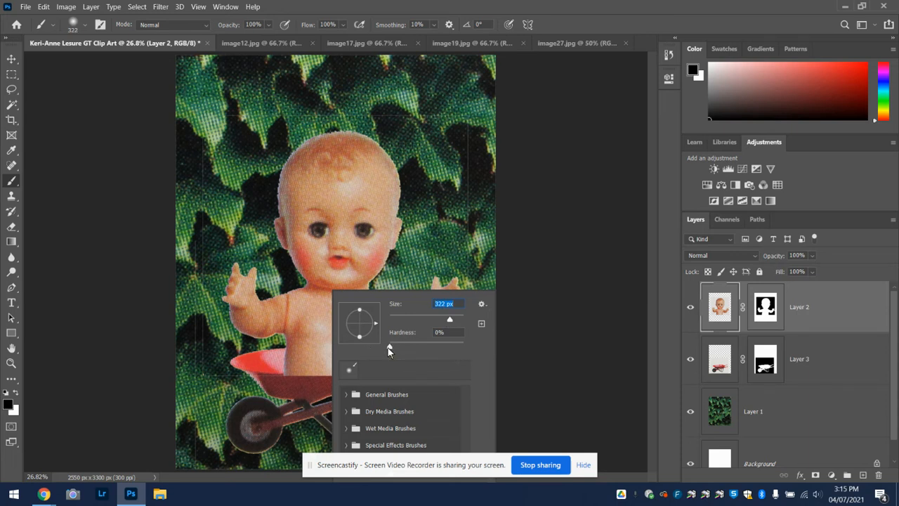
key(Tab)
drag(389, 350, 480, 342)
key(Return)
click(359, 373)
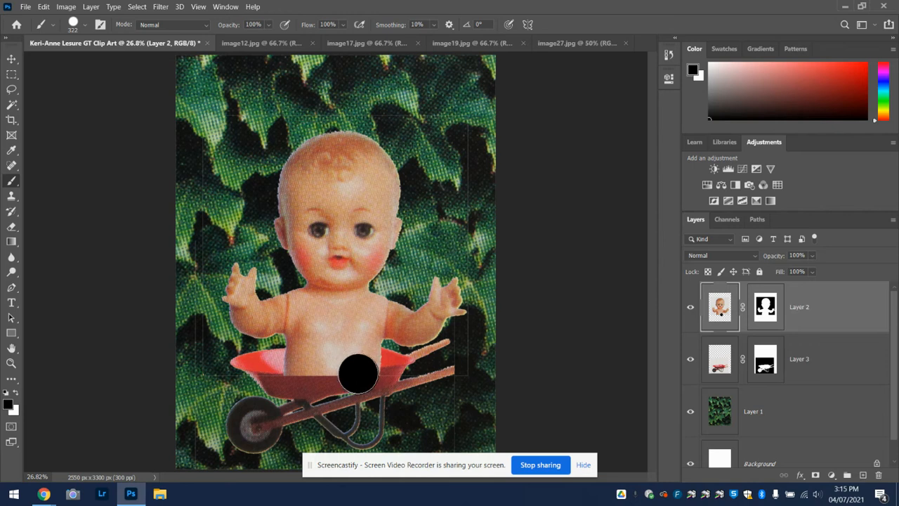
key(ctrl+z)
- Set the brush hardness to 0%, try a soft black dab on the doll's lower edge, and undo it
right_click(345, 358)
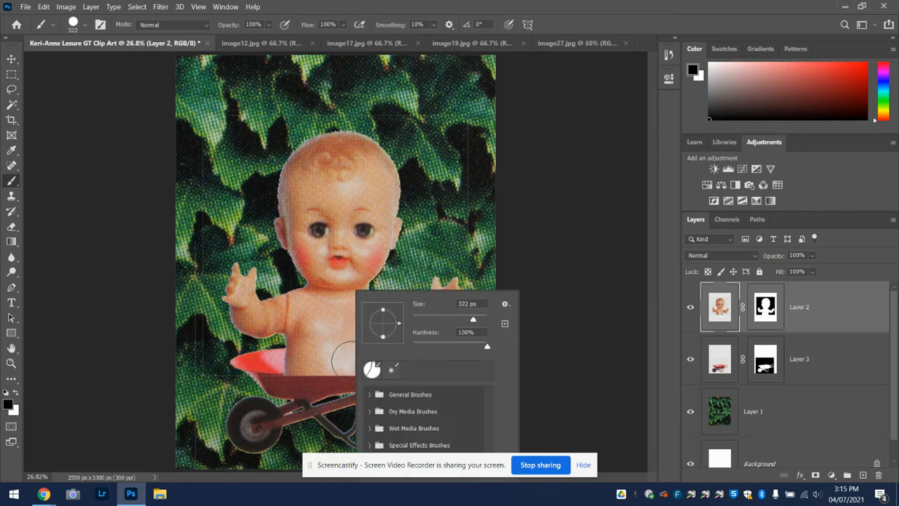
click(414, 344)
key(Return)
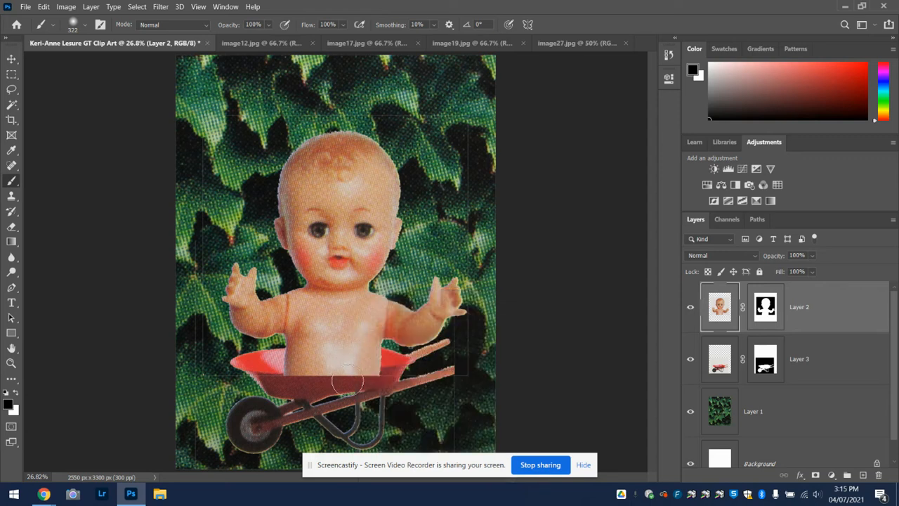
click(345, 377)
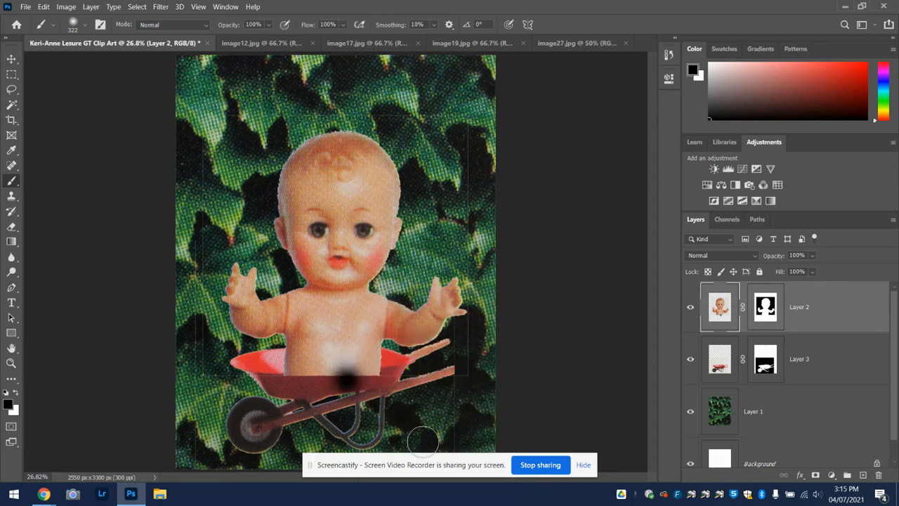
key(ctrl+z)
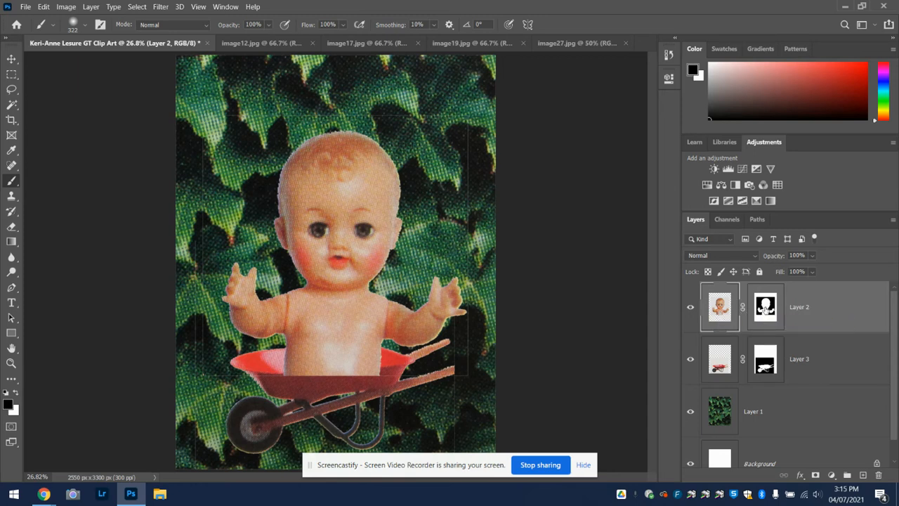
- Paint black with the soft brush on Layer 2's mask along the doll's lower edge to blend it into the wheelbarrow
click(765, 307)
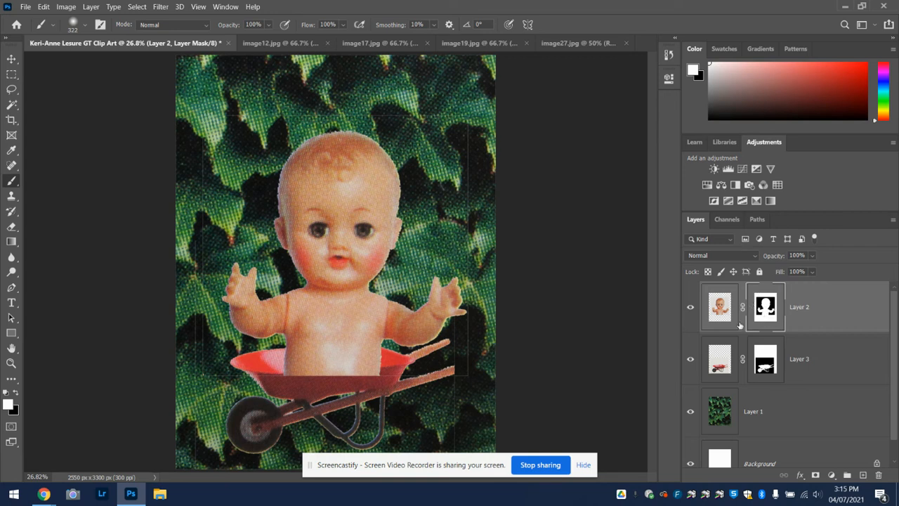
click(392, 383)
click(16, 392)
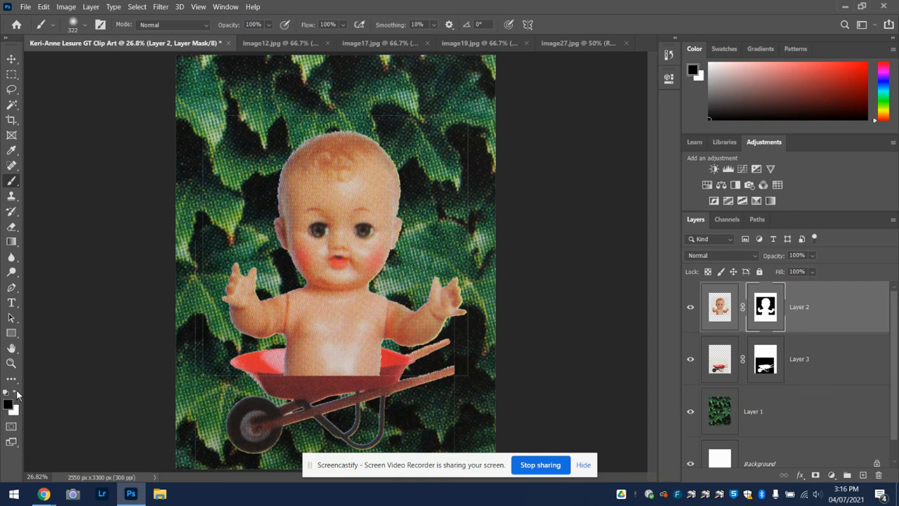
click(388, 383)
mouse_move(372, 388)
mouse_down()
mouse_move(274, 386)
mouse_move(385, 383)
mouse_up()
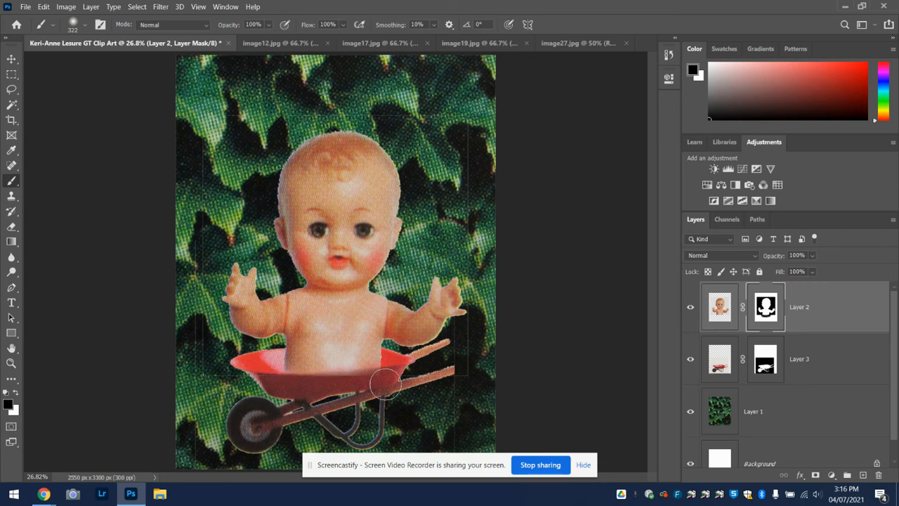
- Set the brush hardness to 46% and paint black along the doll's lower edge on the Layer 2 mask
right_click(386, 384)
click(481, 344)
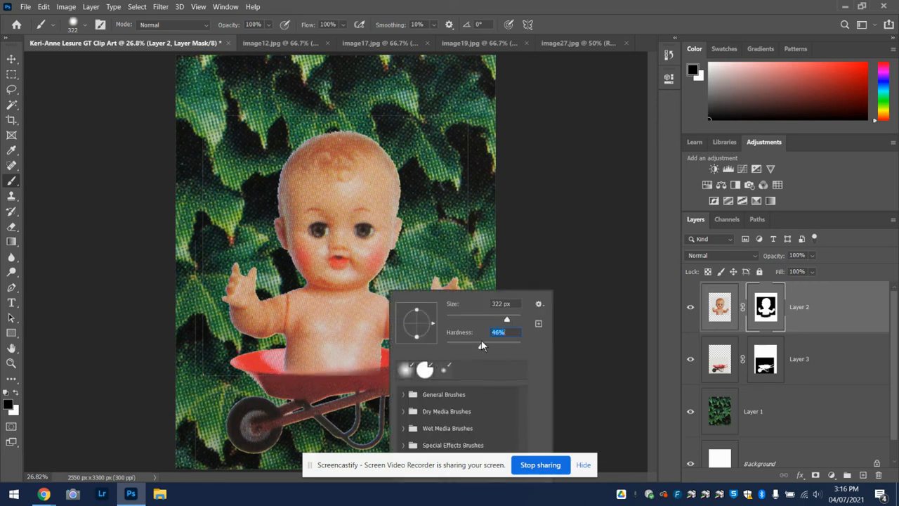
key(Return)
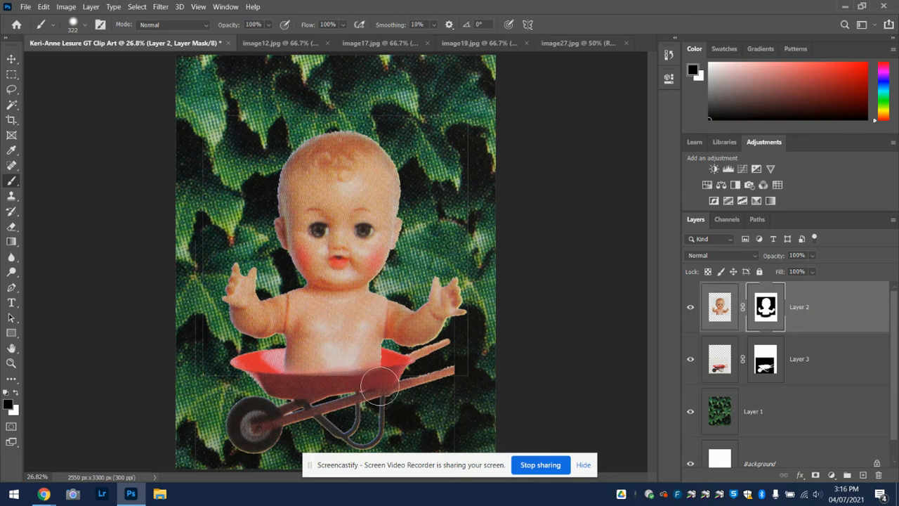
drag(299, 390, 247, 395)
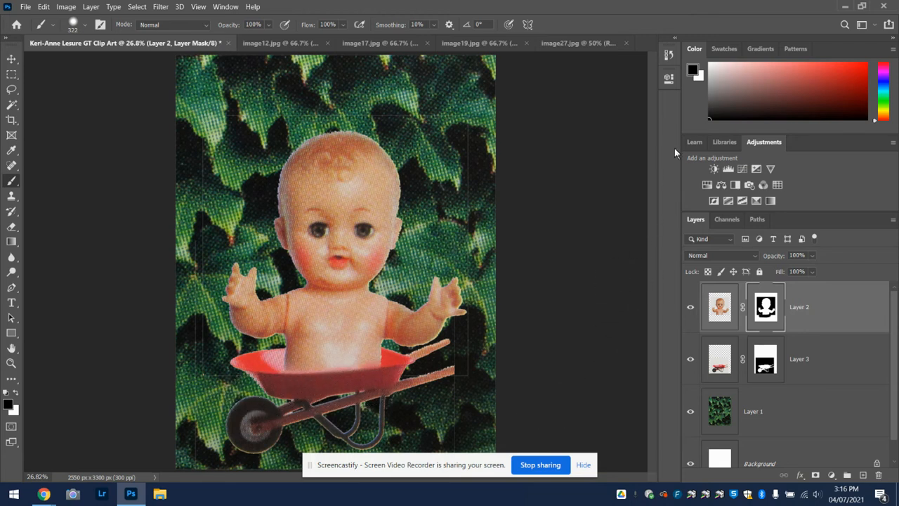
- Compare the doll's mask before and after the last brush stroke using the History states
click(668, 55)
click(569, 179)
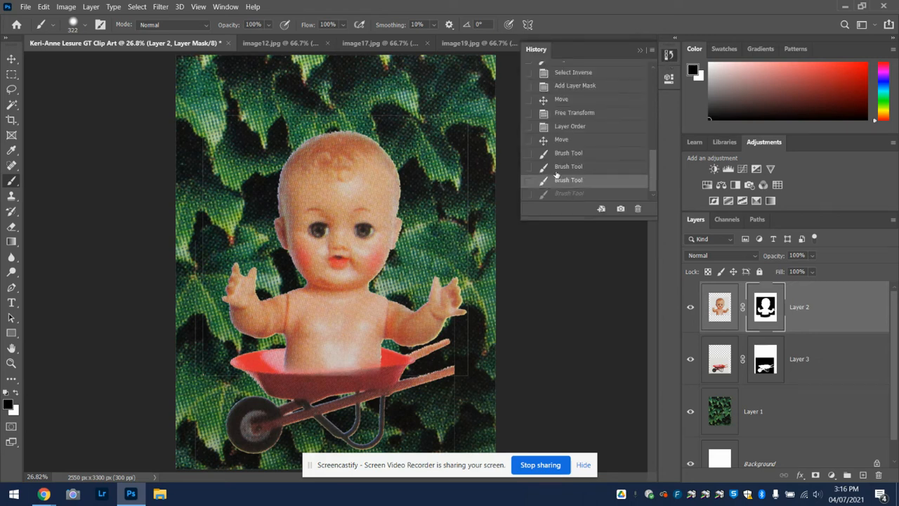
click(569, 193)
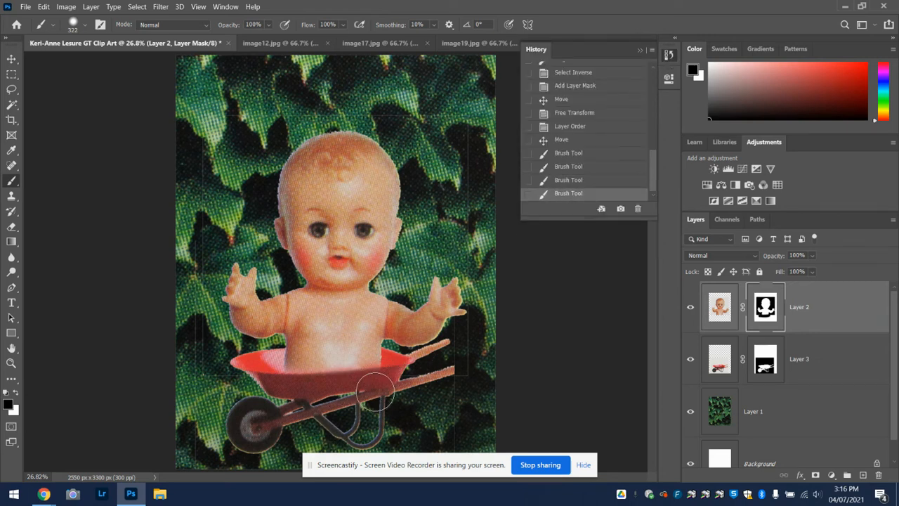
- Add another mask stroke, undo the last two strokes, and repaint the doll's lower edge in black on Layer 2's mask
drag(304, 392, 269, 389)
key(ctrl+z)
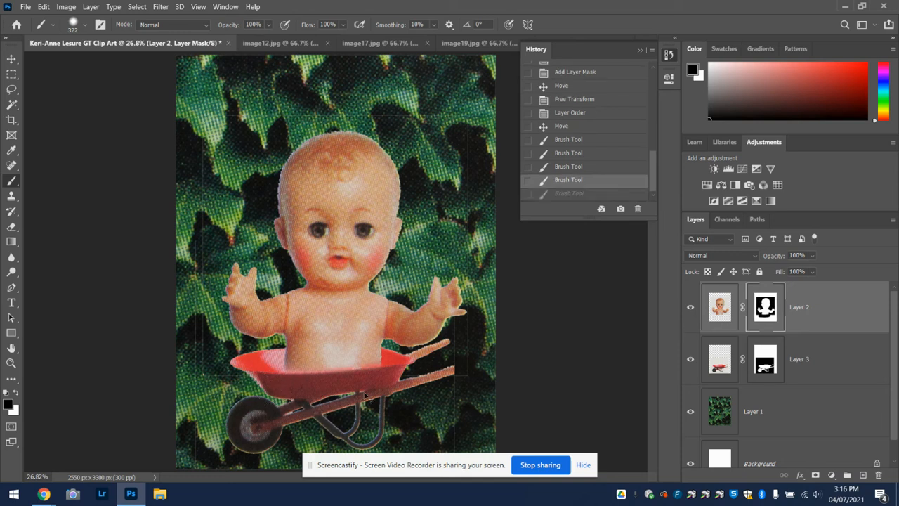
key(ctrl+z)
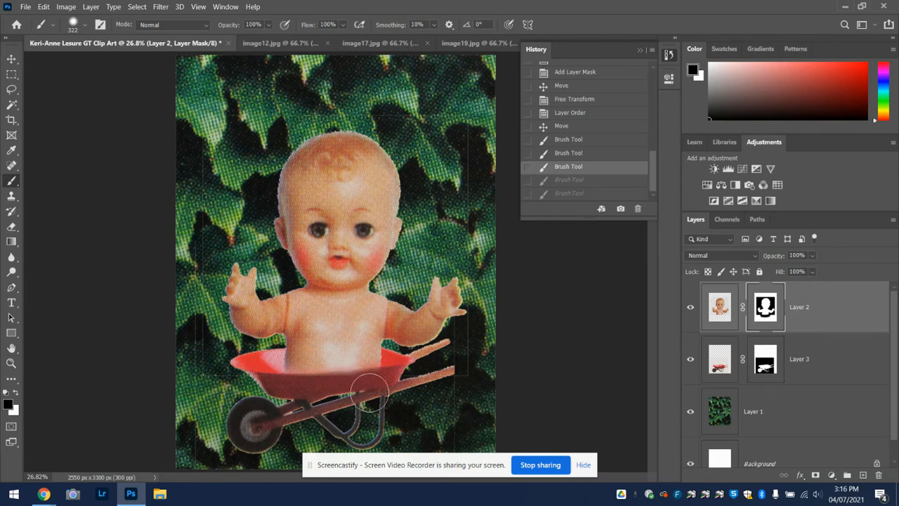
drag(320, 391, 286, 387)
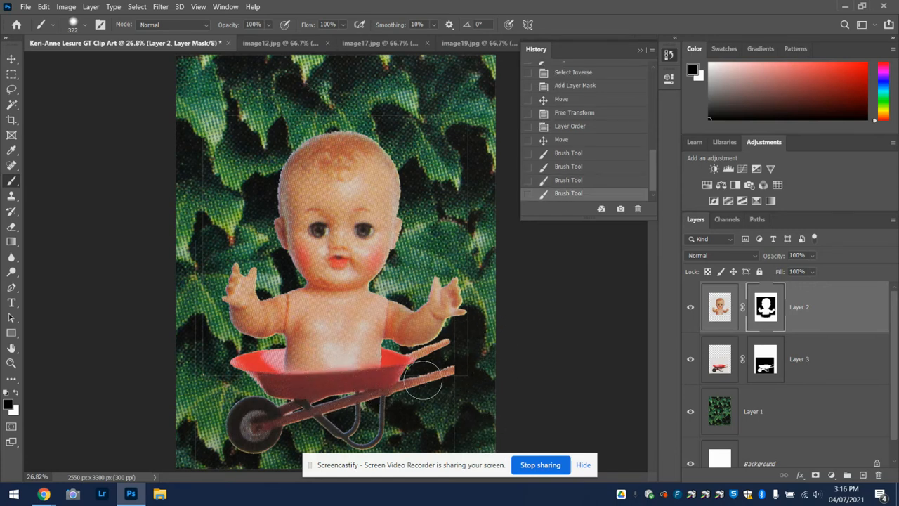
- Paint black on Layer 2's mask around the doll's outer edges to hide the stray outlines, undoing the stroke that cuts into its hand
drag(474, 385, 472, 217)
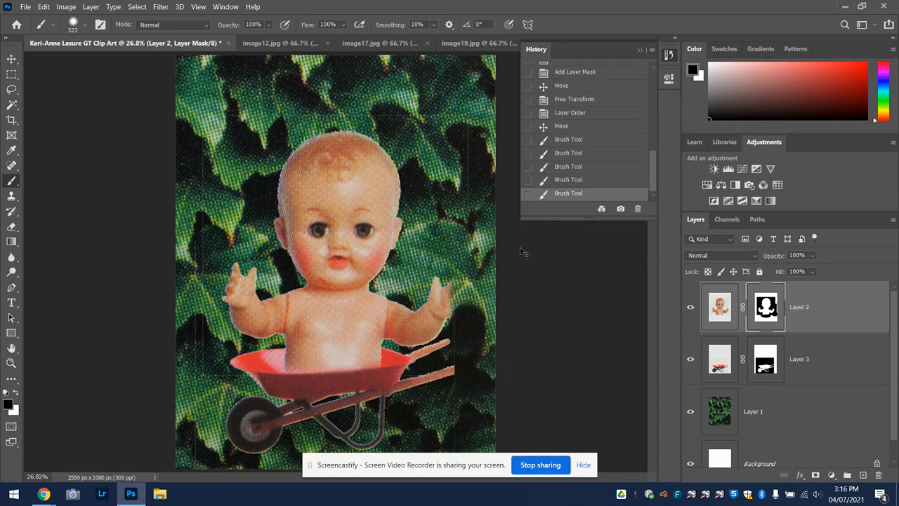
key(ctrl+z)
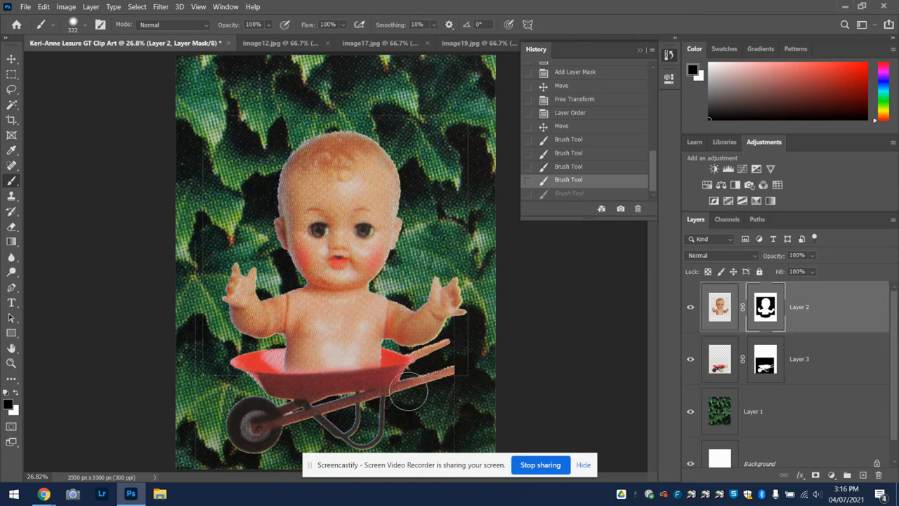
mouse_move(437, 377)
mouse_down()
mouse_move(467, 375)
mouse_move(483, 324)
mouse_up()
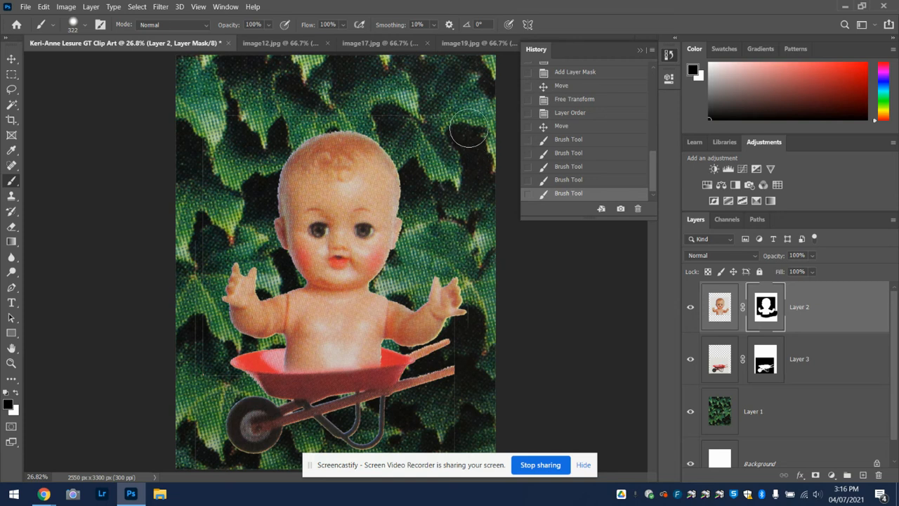
drag(354, 116, 399, 115)
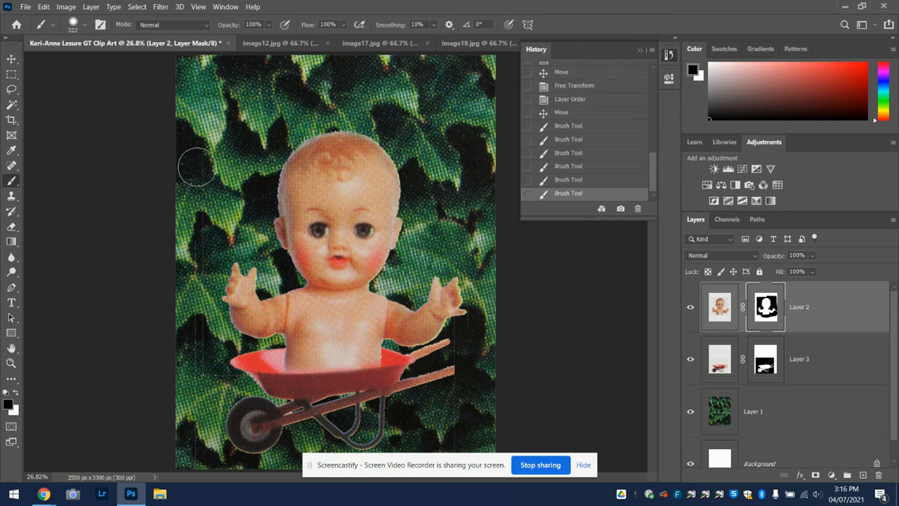
drag(215, 379, 260, 382)
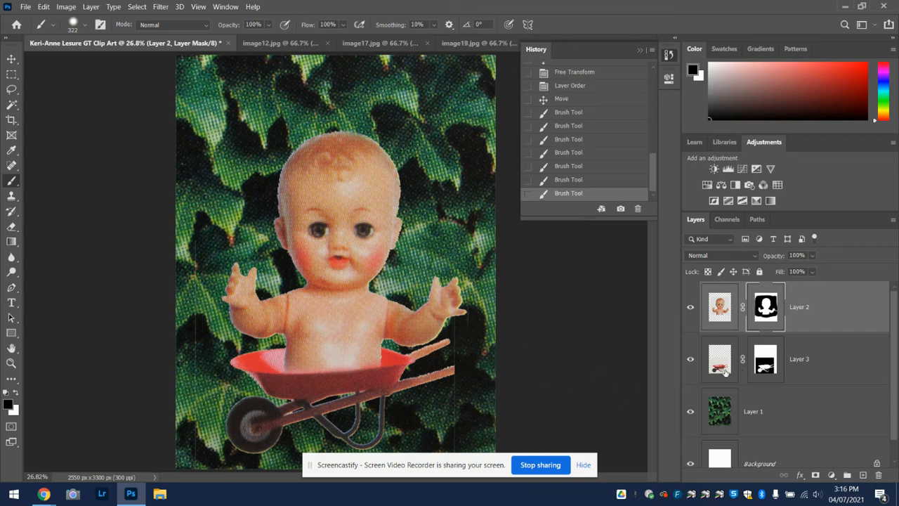
- Paint black on Layer 3's mask below and beside the wheelbarrow to hide the remaining edge lines over the ivy
click(818, 366)
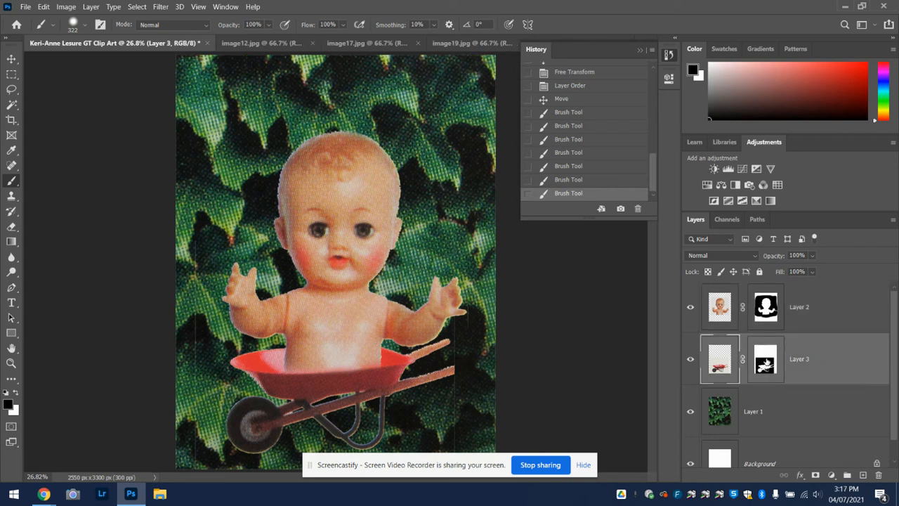
click(765, 360)
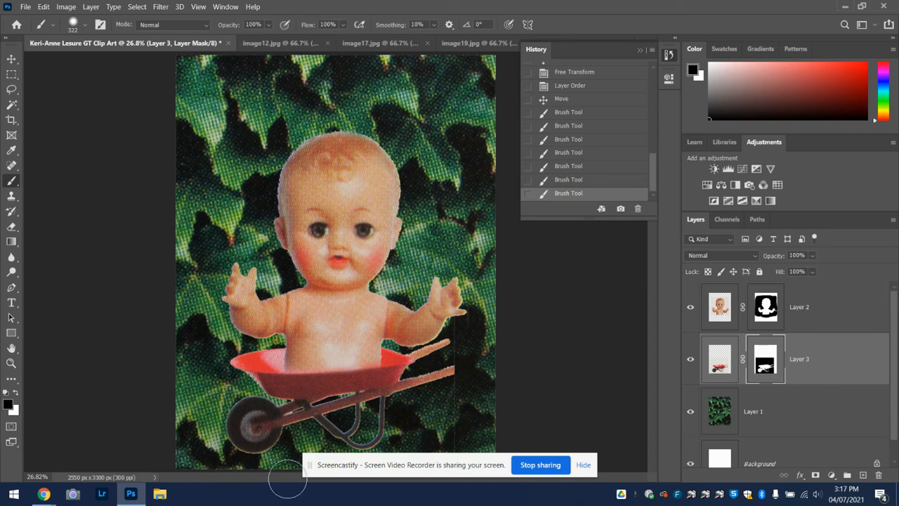
mouse_move(423, 467)
mouse_down()
mouse_move(462, 433)
mouse_move(468, 342)
mouse_move(477, 325)
mouse_up()
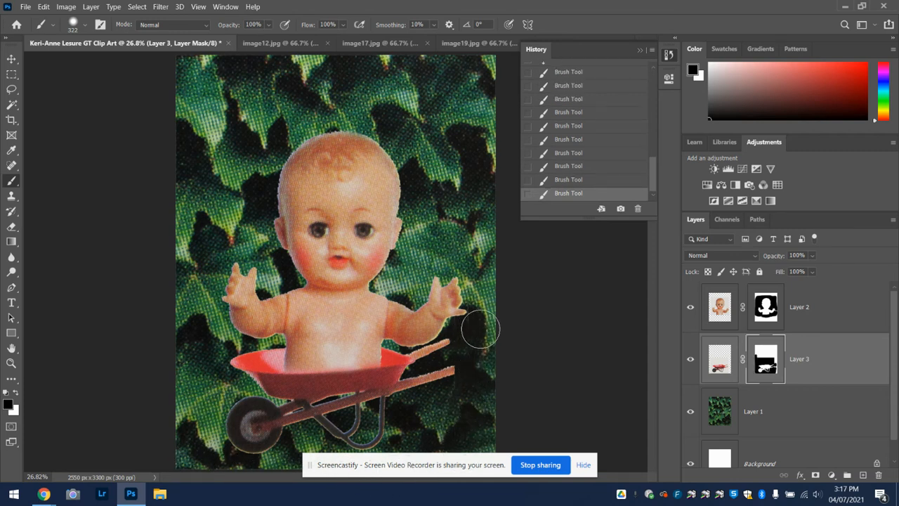
- Move the doll on Layer 2 slightly to the left so it sits centred in the wheelbarrow
click(11, 59)
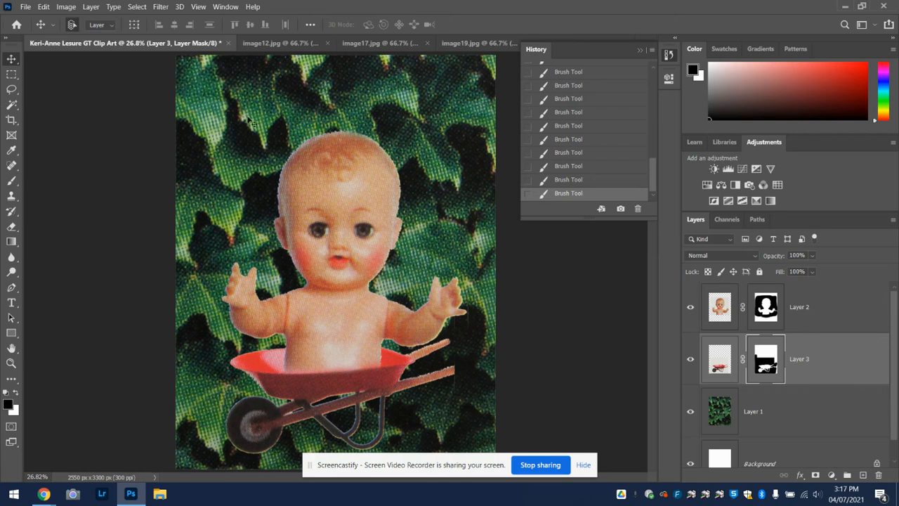
click(47, 8)
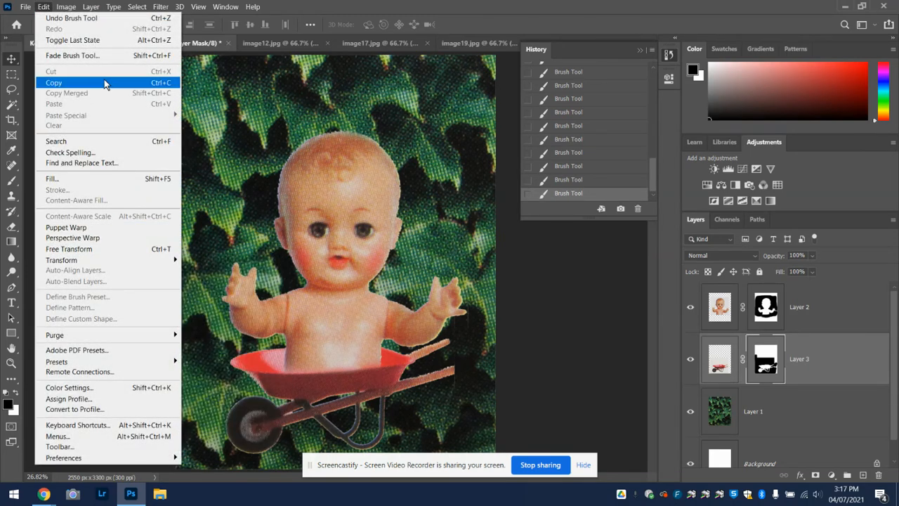
click(13, 60)
click(342, 227)
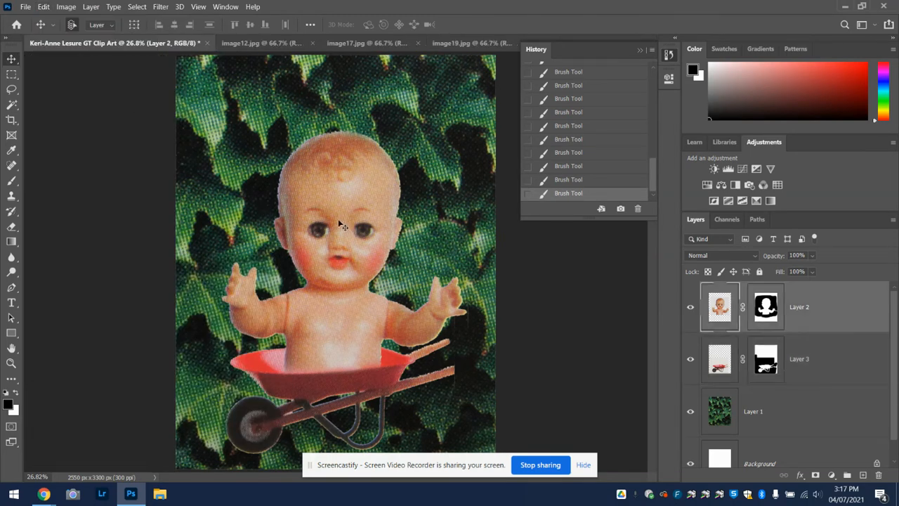
drag(319, 275, 292, 265)
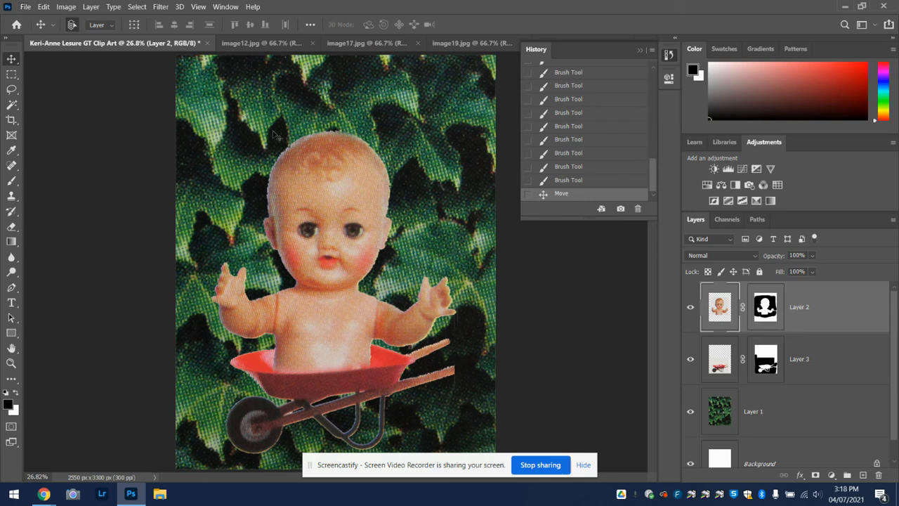
- Save the composition on the computer as a layered Photoshop file in the CLip art folder, with Maximize Compatibility enabled
click(25, 8)
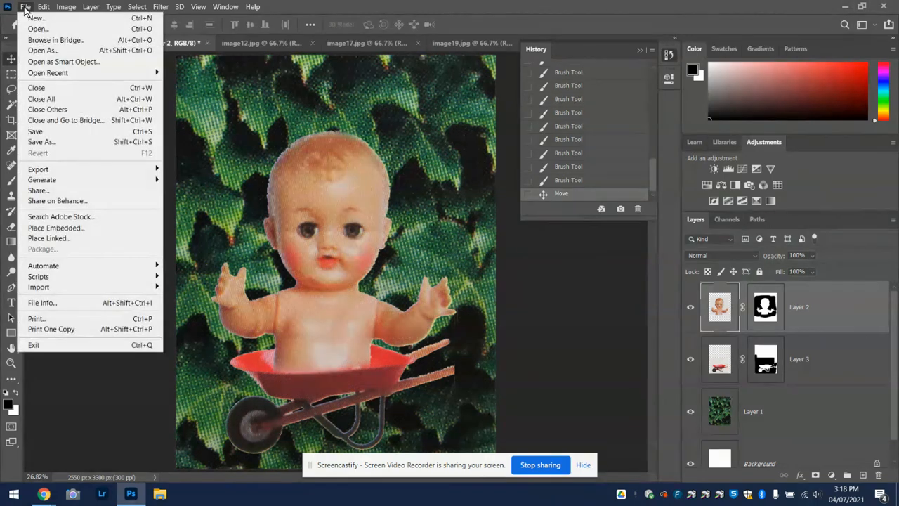
click(75, 134)
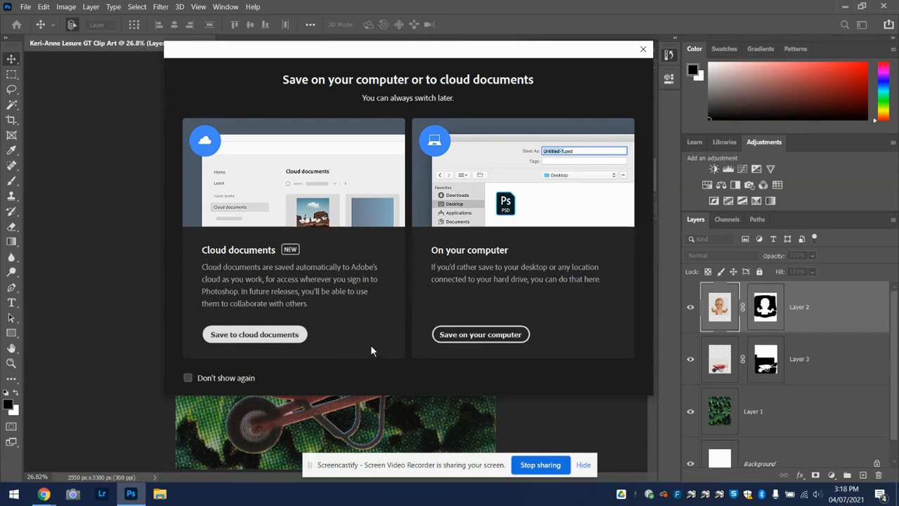
click(460, 337)
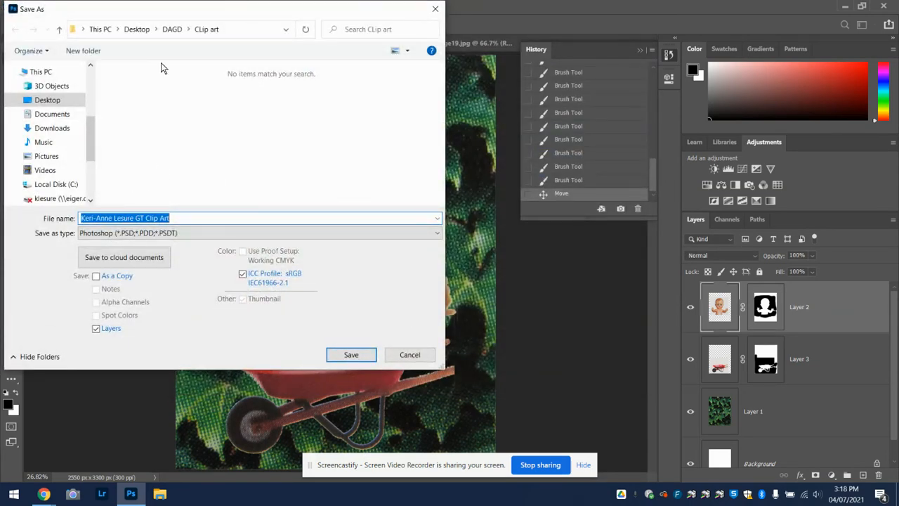
scroll(53, 151, down, 1)
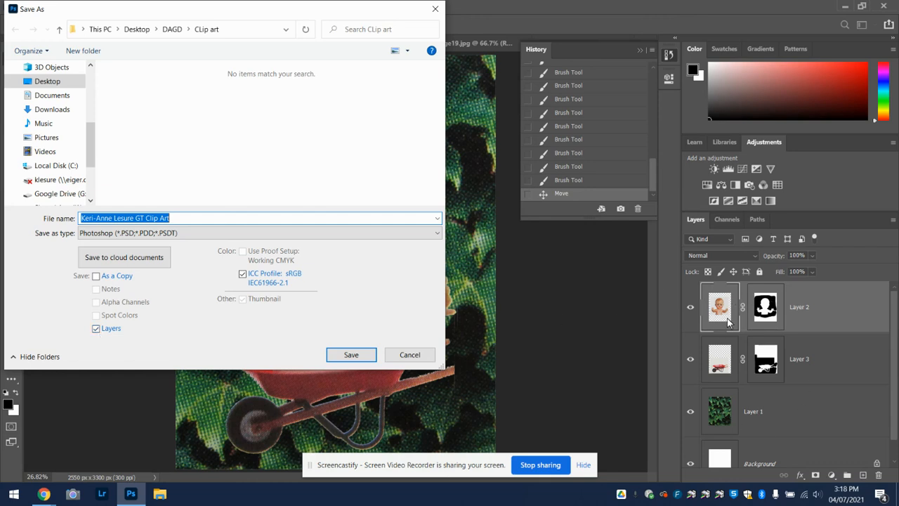
click(350, 355)
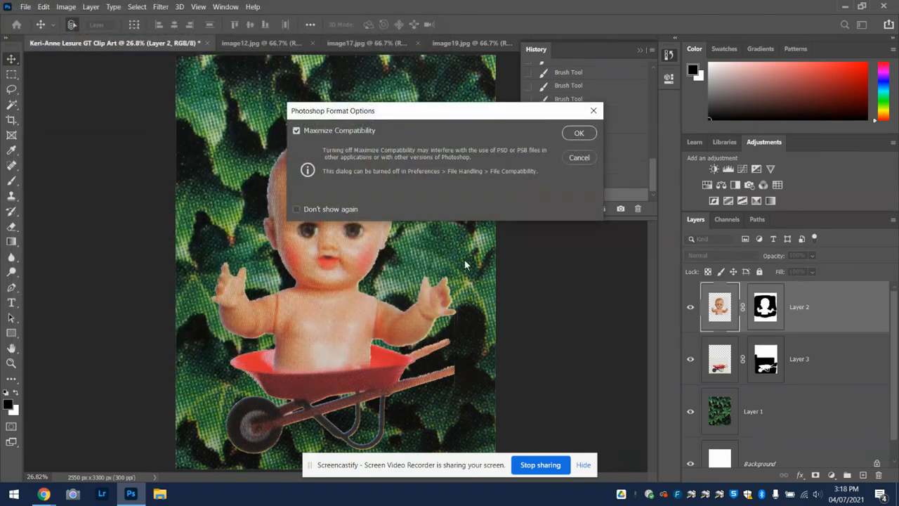
click(578, 134)
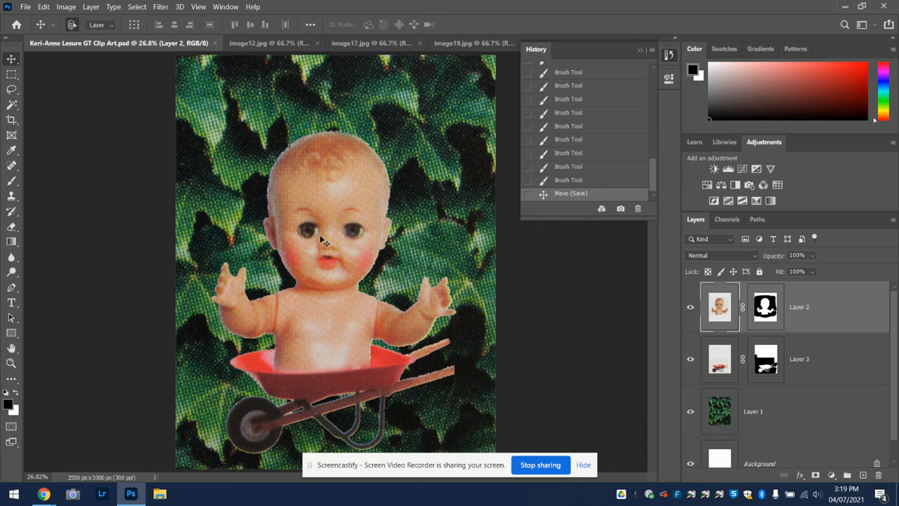
- Save a copy of the composition on the computer in JPEG format in the CLip art folder, keeping the same file name
click(26, 7)
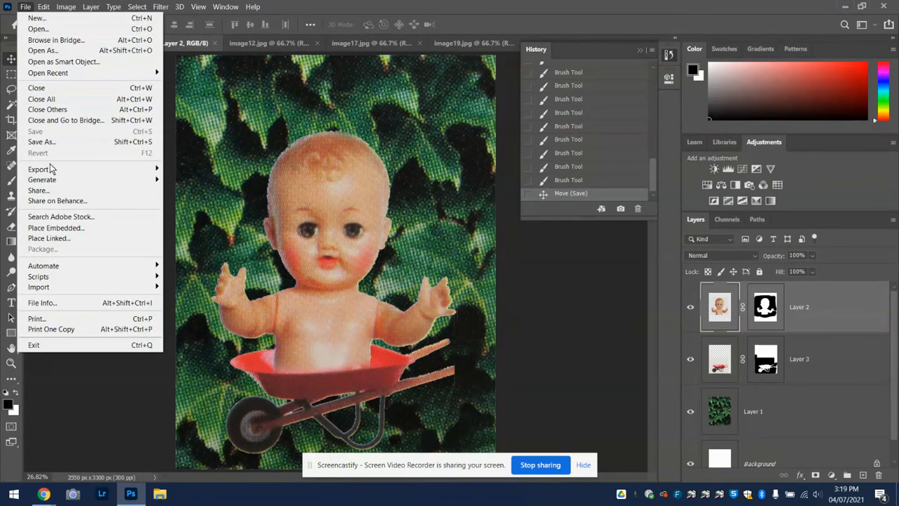
click(58, 142)
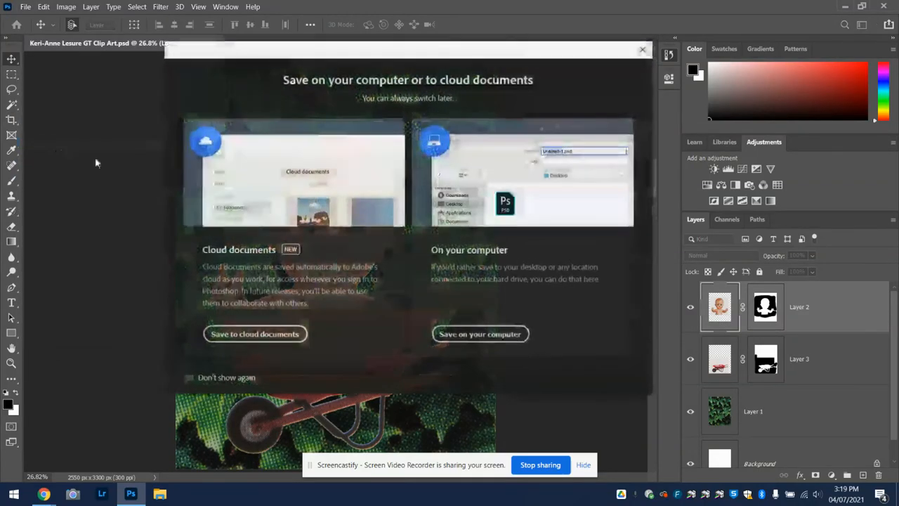
click(471, 334)
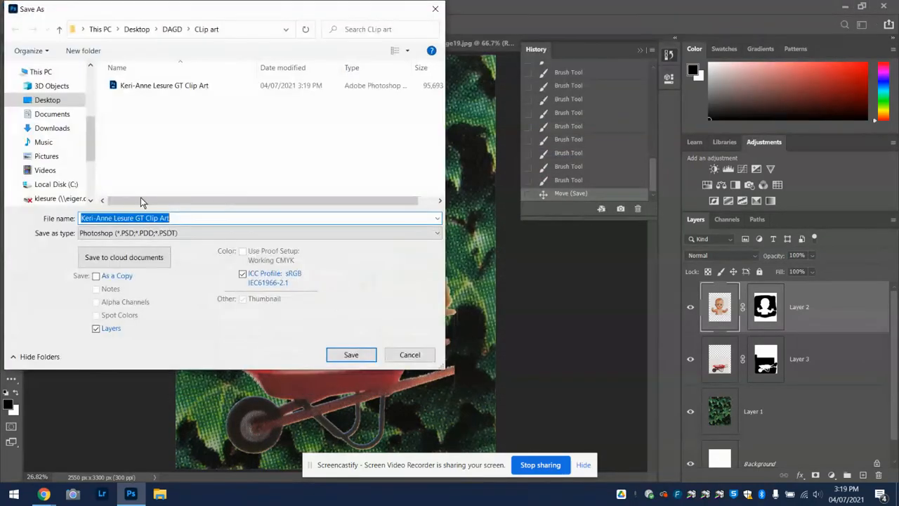
click(129, 236)
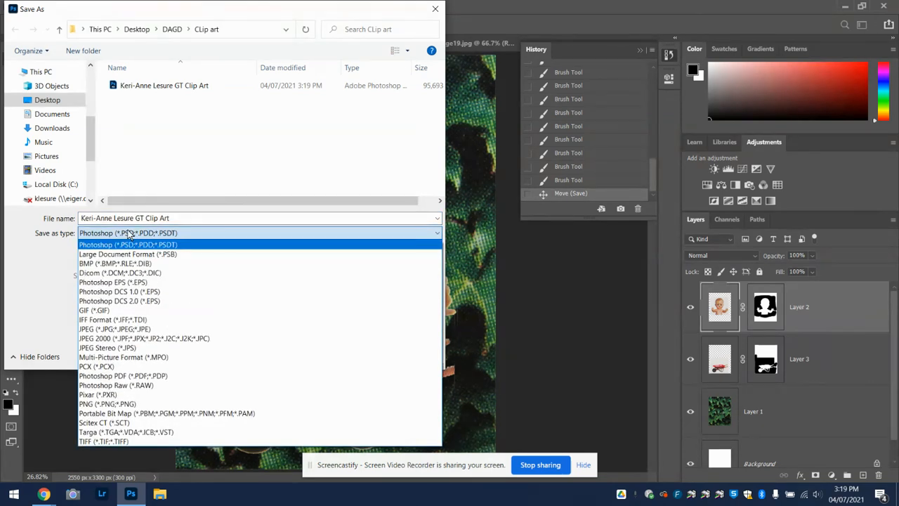
click(148, 330)
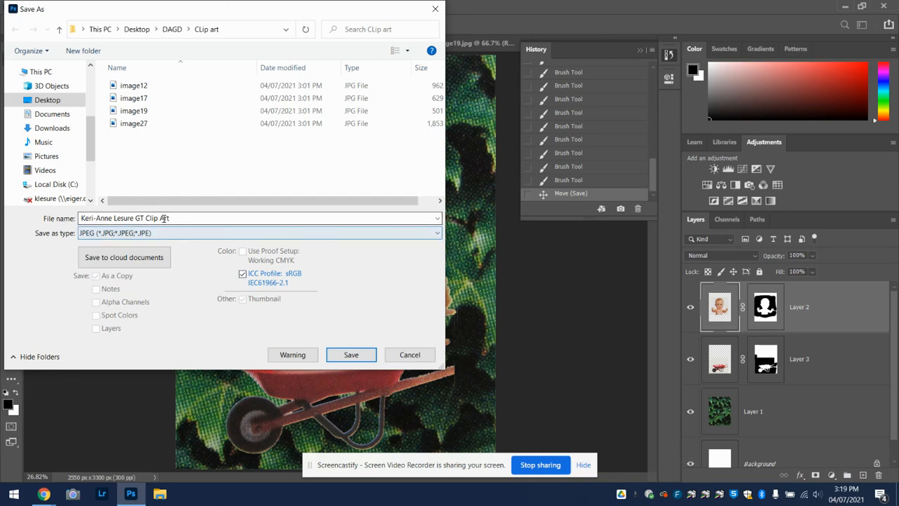
click(351, 355)
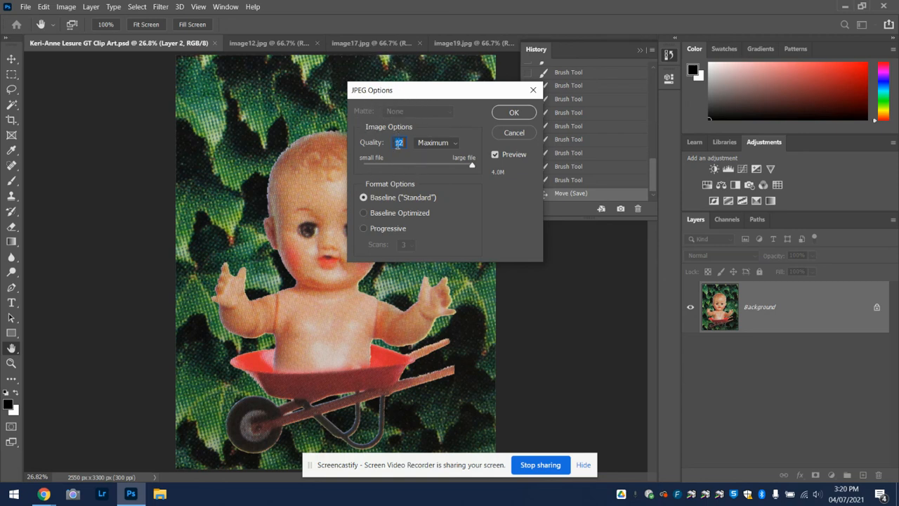
- Set the JPEG quality to 12 (Maximum) with the Baseline ("Standard") format and finish the export
click(425, 145)
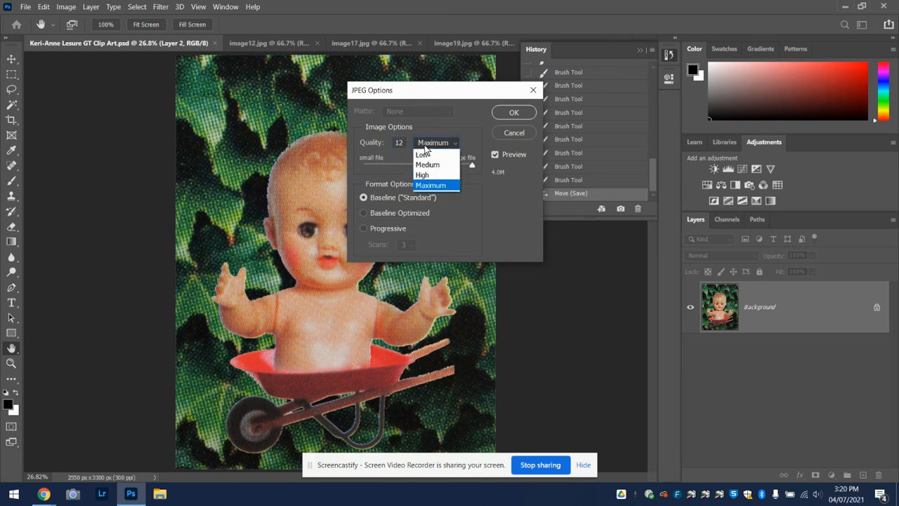
click(435, 188)
mouse_move(470, 165)
mouse_down()
mouse_move(391, 164)
mouse_move(473, 166)
mouse_up()
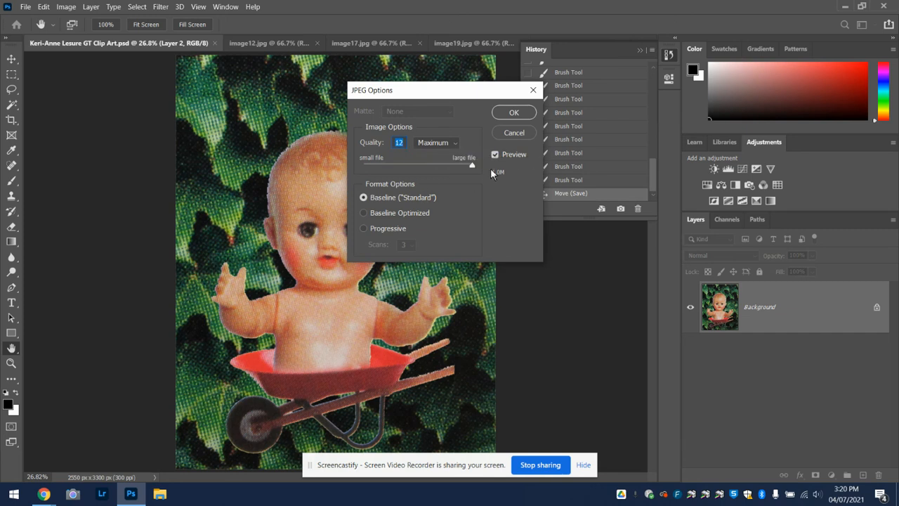
click(515, 114)
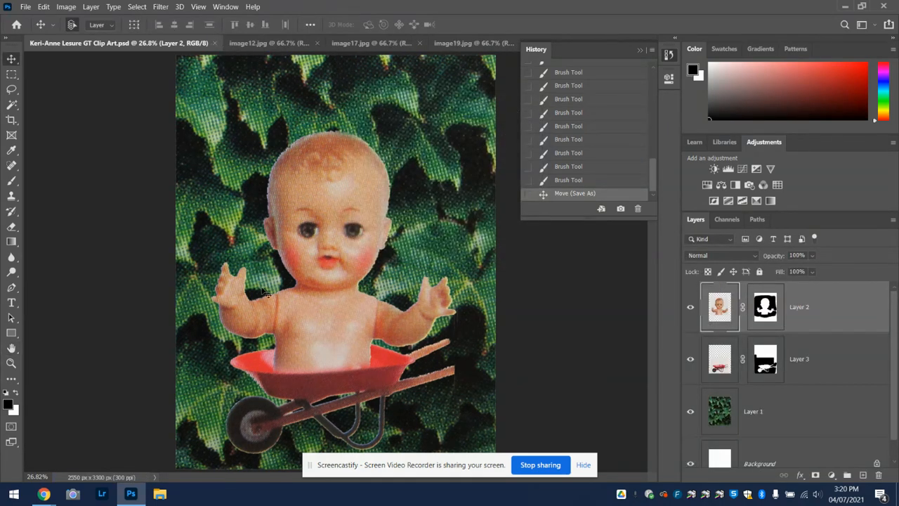
- Switch to Chrome, close the Drive image preview, and open the attachment options of the Introduction to Photoshop: Clip Art assignment in Google Classroom
mouse_move(44, 496)
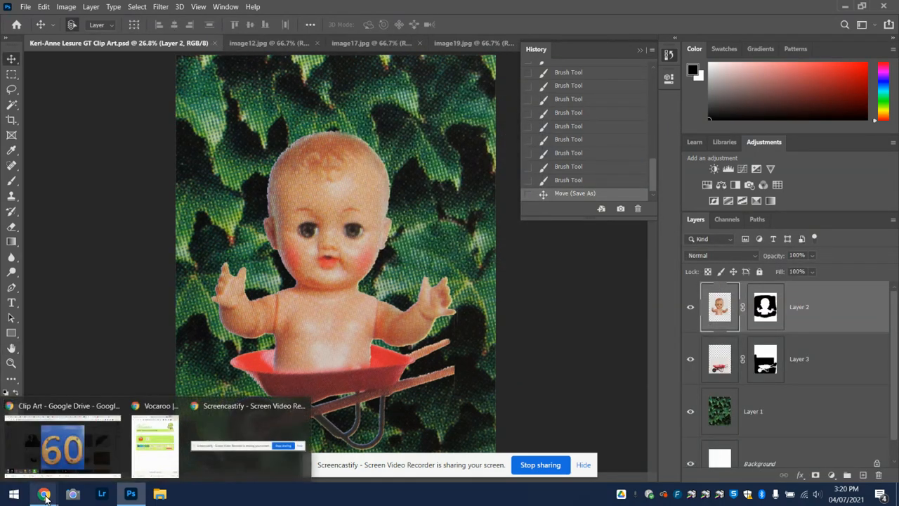
click(77, 453)
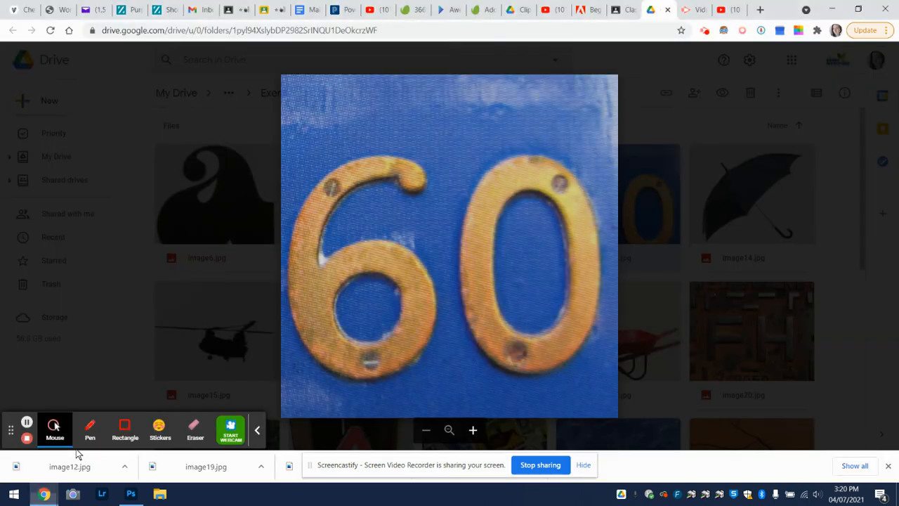
click(19, 59)
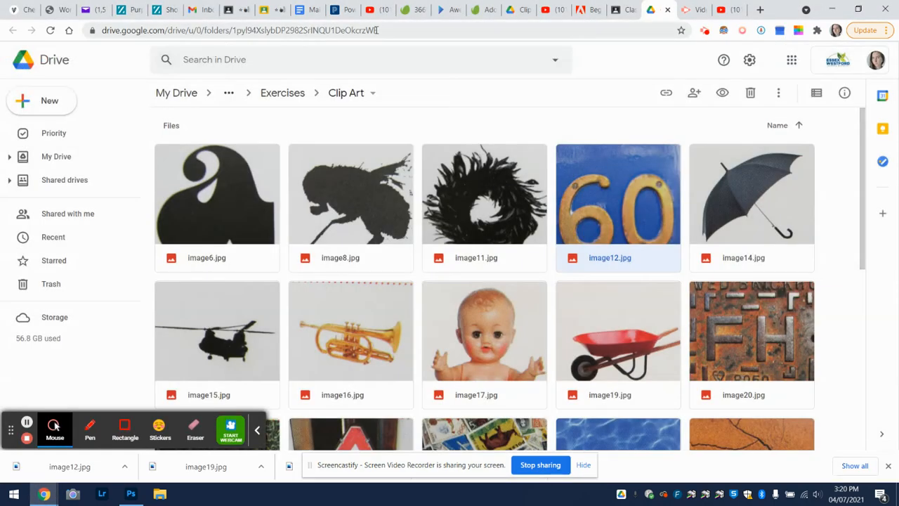
click(616, 14)
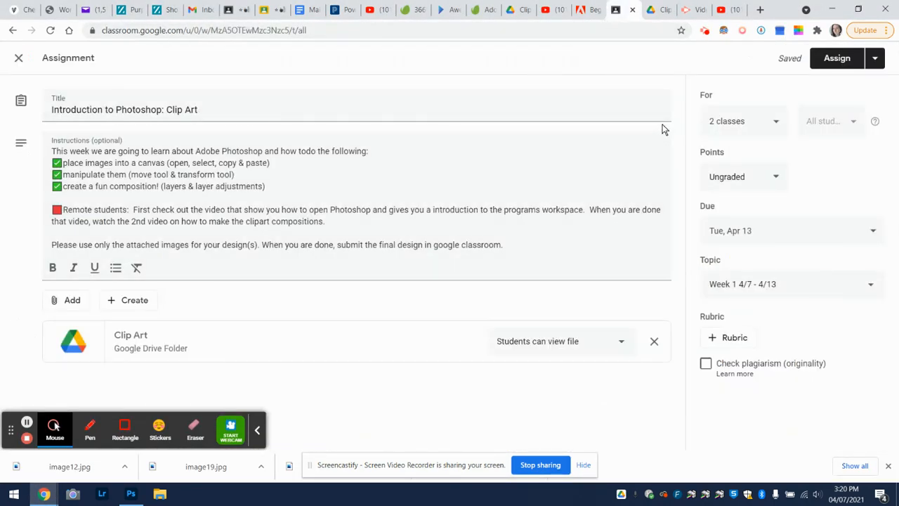
click(72, 302)
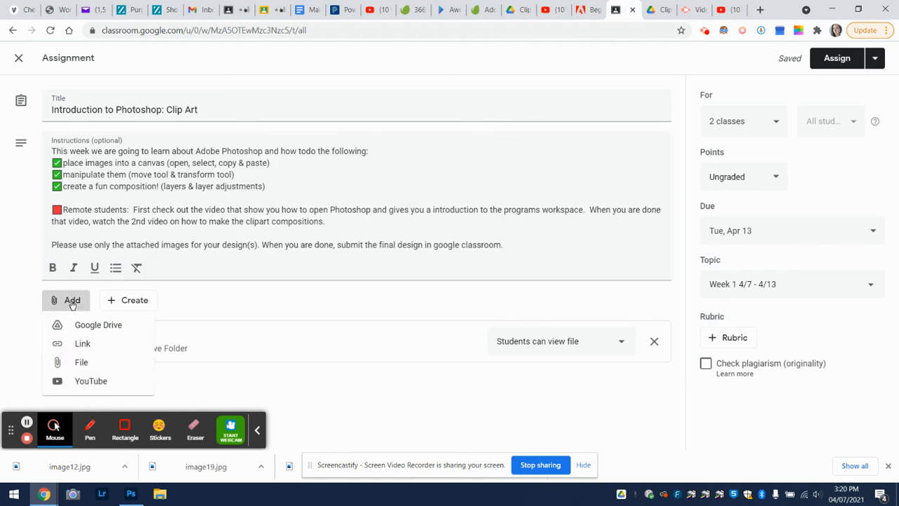